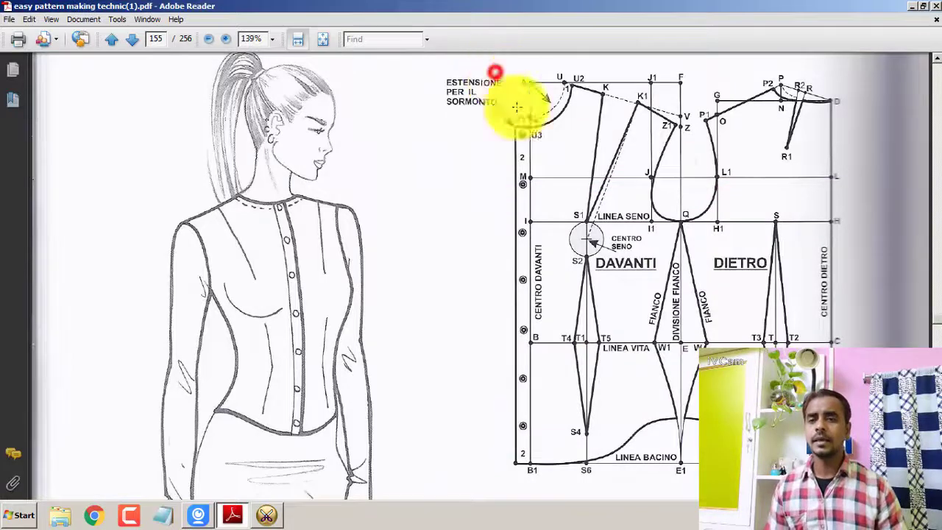
Step: Frame the shirt pattern diagram with a Snapshot rectangle, scrolling to check its extent
{"action": "left_click_drag", "start_coordinate": [494, 72], "coordinate": [863, 494]}
{"action": "scroll", "coordinate": [712, 346], "scroll_direction": "down", "scroll_amount": 1}
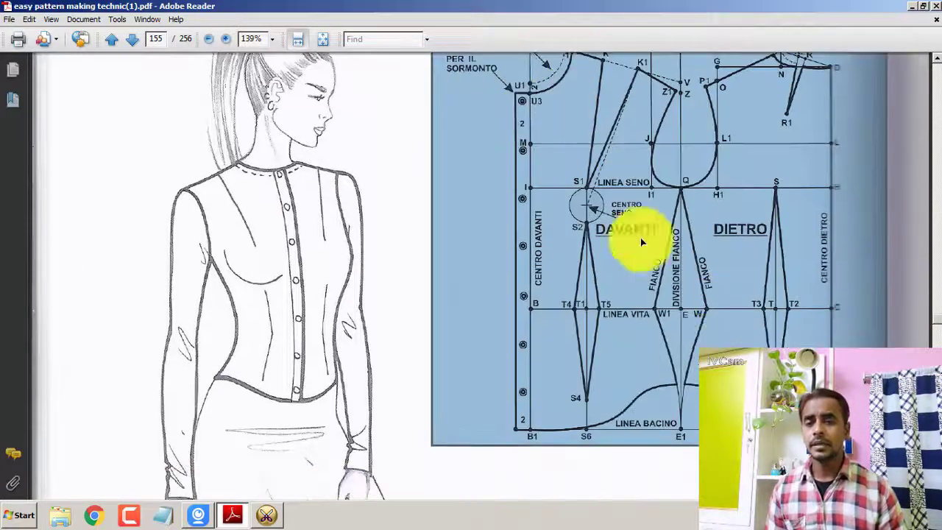
{"action": "left_click_drag", "start_coordinate": [176, 153], "coordinate": [382, 443]}
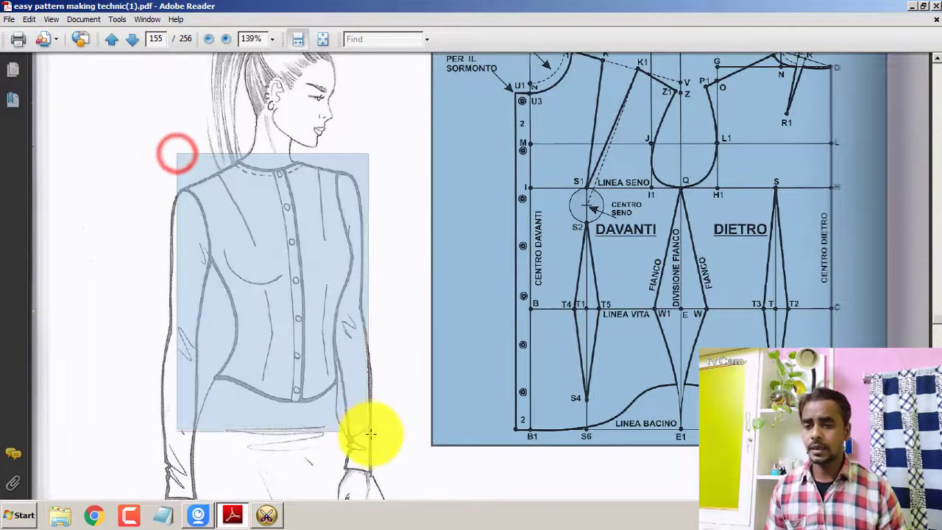
{"action": "scroll", "coordinate": [559, 331], "scroll_direction": "up", "scroll_amount": 1}
{"action": "left_click_drag", "start_coordinate": [505, 83], "coordinate": [839, 346]}
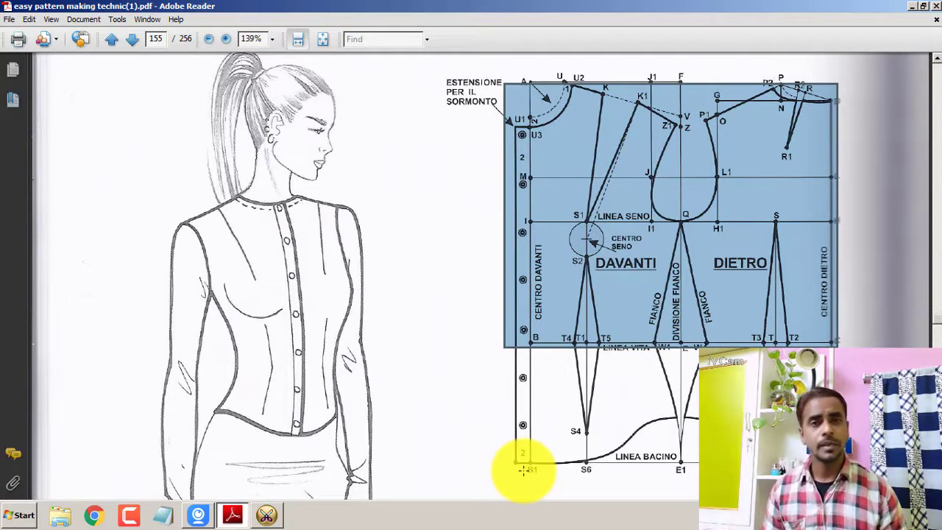
{"action": "scroll", "coordinate": [522, 468], "scroll_direction": "up", "scroll_amount": 1}
{"action": "scroll", "coordinate": [519, 463], "scroll_direction": "up", "scroll_amount": 1}
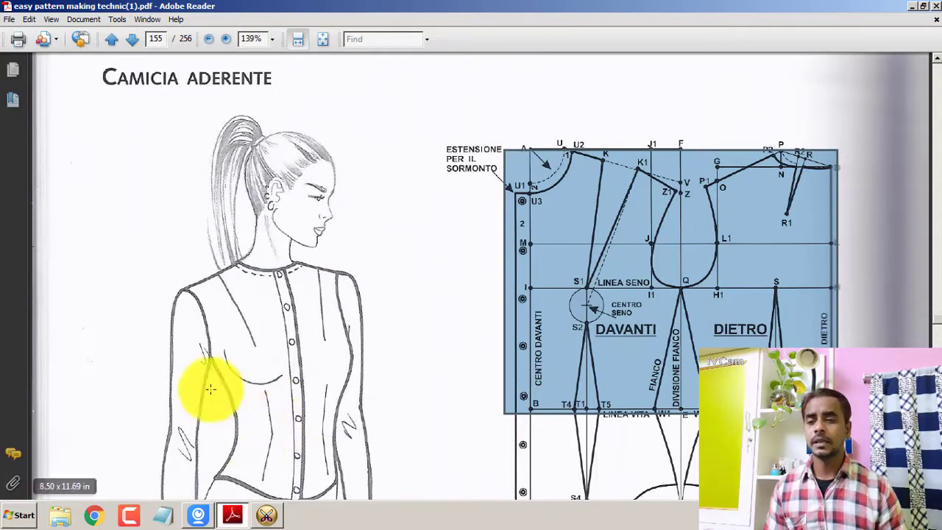
{"action": "scroll", "coordinate": [211, 389], "scroll_direction": "down", "scroll_amount": 1}
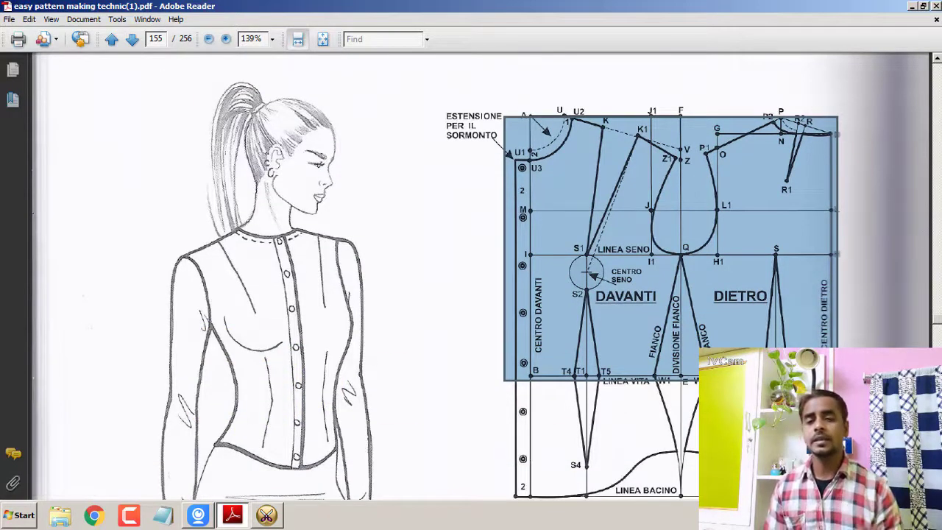
{"action": "scroll", "coordinate": [602, 317], "scroll_direction": "down", "scroll_amount": 1}
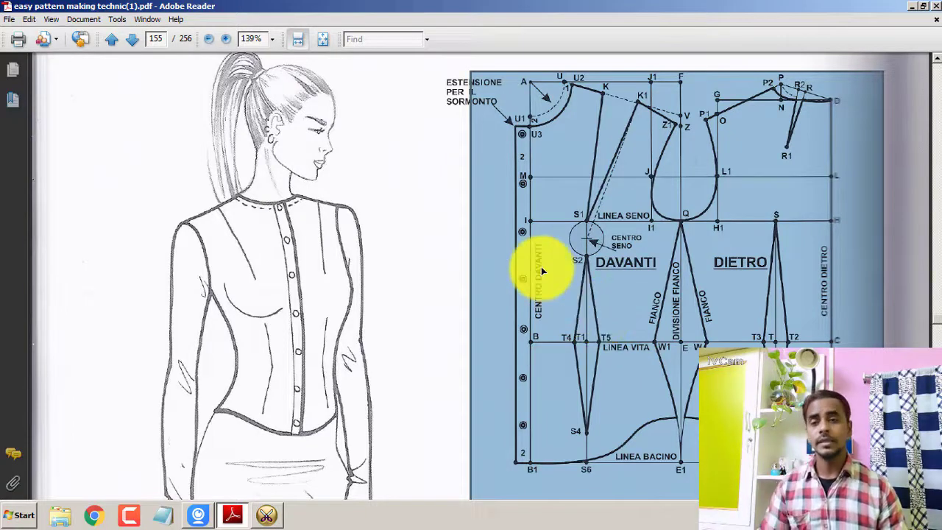
{"action": "scroll", "coordinate": [551, 218], "scroll_direction": "down", "scroll_amount": 2}
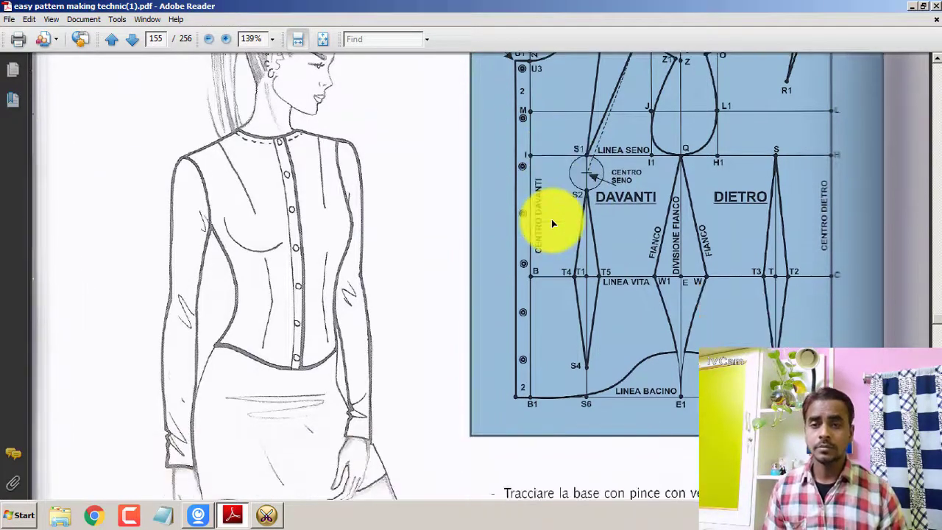
{"action": "scroll", "coordinate": [551, 218], "scroll_direction": "up", "scroll_amount": 2}
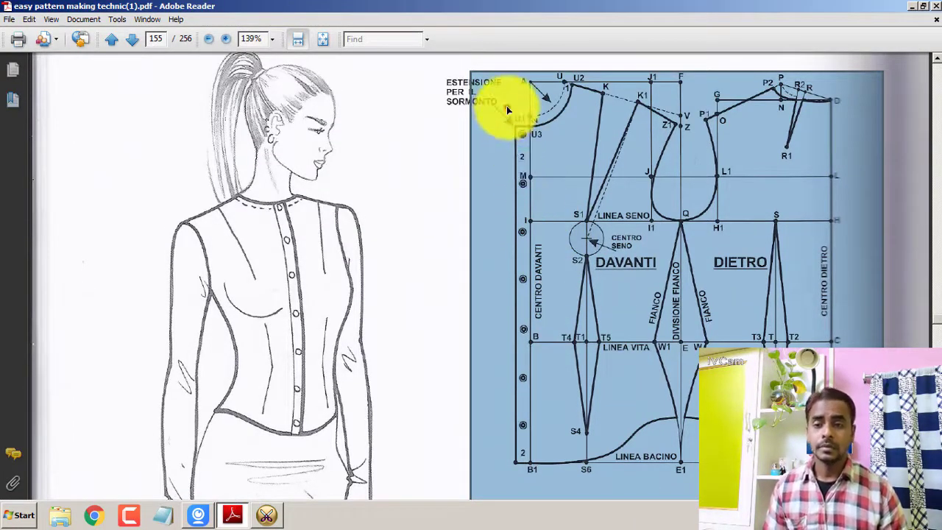
Step: Redraw the snapshot around the whole DAVANTI/DIETRO diagram, then switch to Optitex PDS 15
{"action": "mouse_move", "coordinate": [503, 64]}
{"action": "left_mouse_down"}
{"action": "mouse_move", "coordinate": [558, 186]}
{"action": "mouse_move", "coordinate": [848, 343]}
{"action": "mouse_move", "coordinate": [848, 354]}
{"action": "left_mouse_up"}
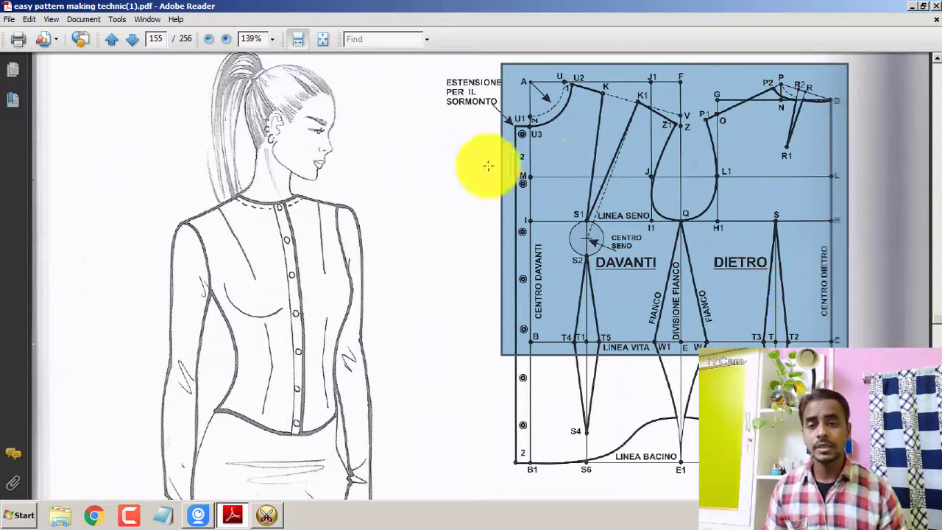
{"action": "left_click_drag", "start_coordinate": [839, 479], "coordinate": [490, 360]}
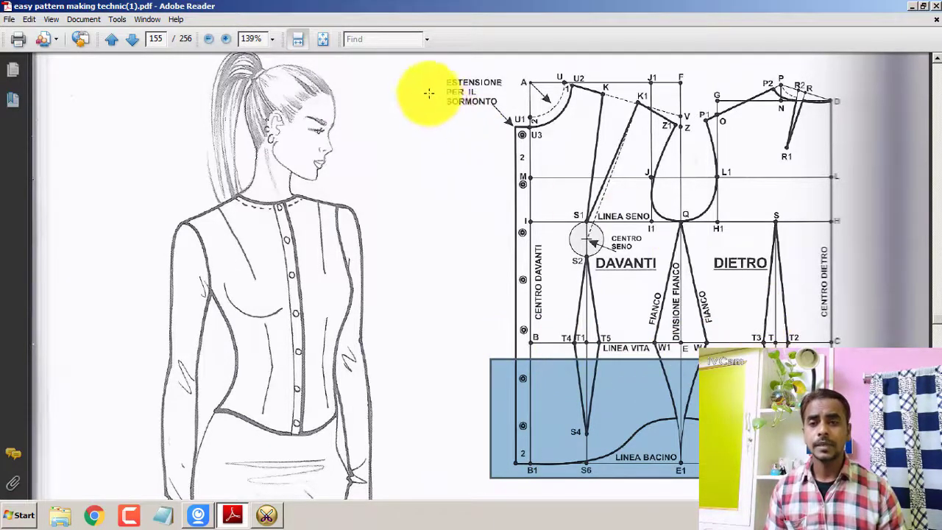
{"action": "left_click_drag", "start_coordinate": [483, 68], "coordinate": [854, 353]}
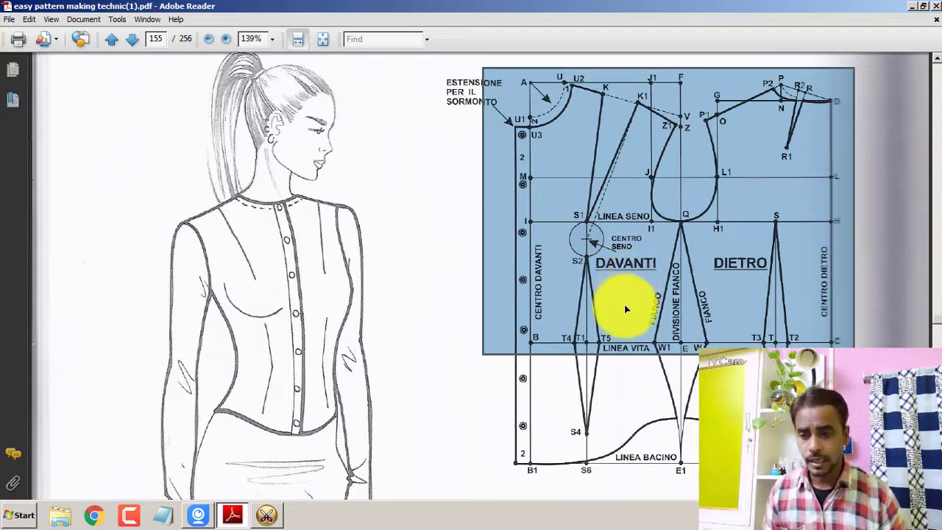
{"action": "left_click", "coordinate": [266, 514]}
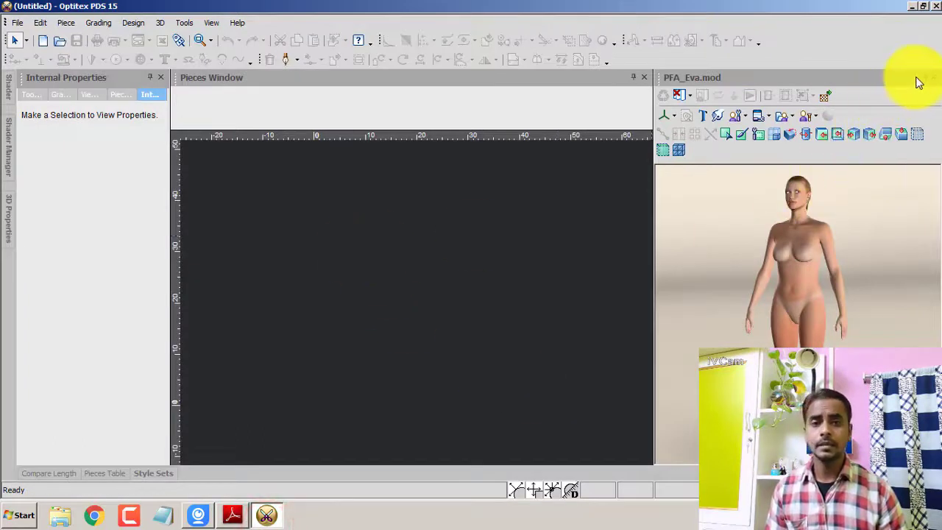
Step: Hide the 3D panel and open basic pattern.PDS
{"action": "left_click", "coordinate": [922, 76]}
{"action": "left_click", "coordinate": [18, 23]}
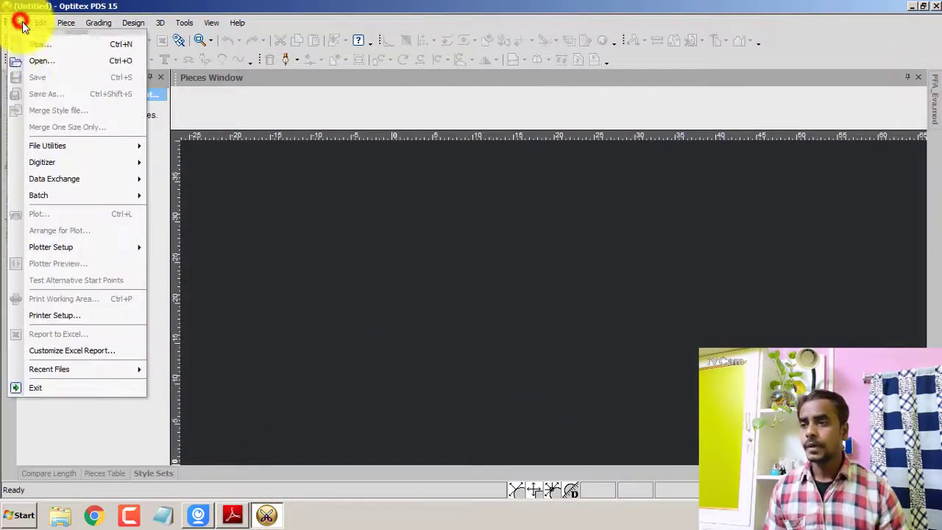
{"action": "left_click", "coordinate": [50, 66]}
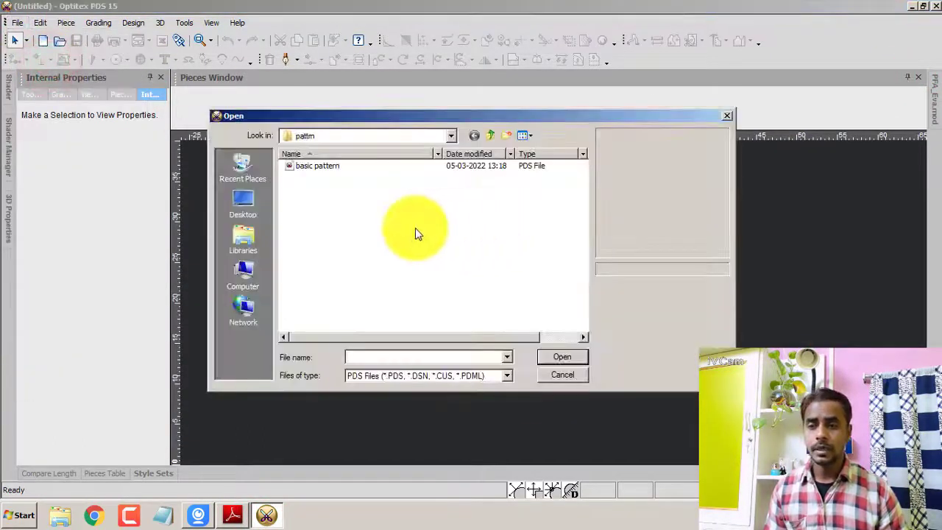
{"action": "left_click", "coordinate": [336, 164]}
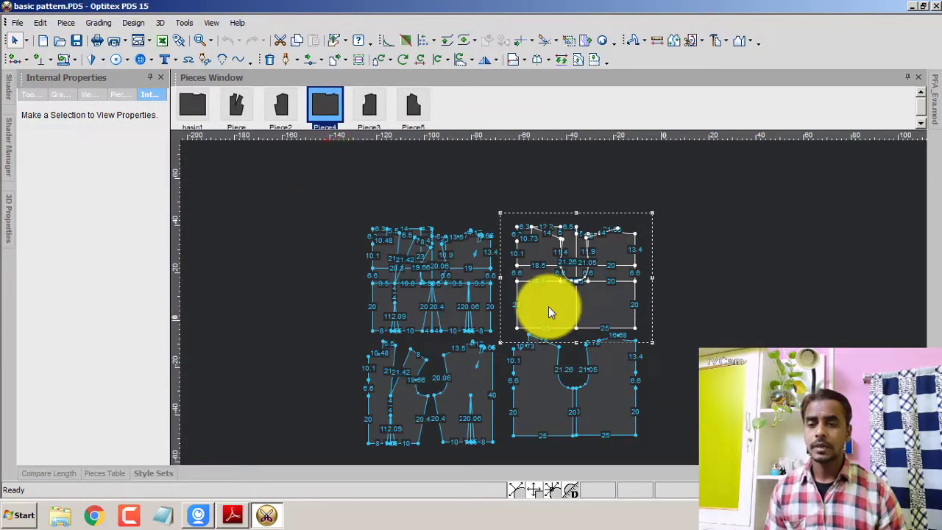
Step: Select only the basic1 bodice piece among the six pattern pieces
{"action": "left_click", "coordinate": [694, 319]}
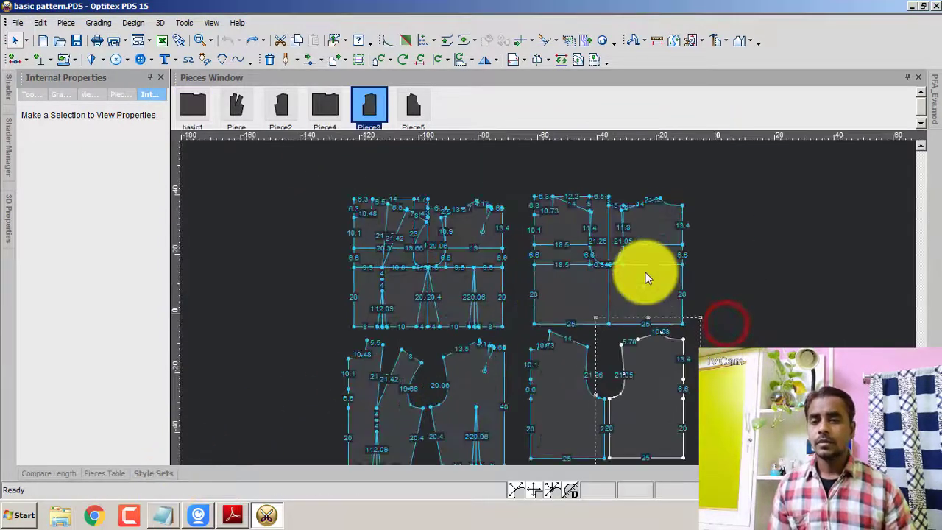
{"action": "left_click_drag", "start_coordinate": [346, 170], "coordinate": [702, 423]}
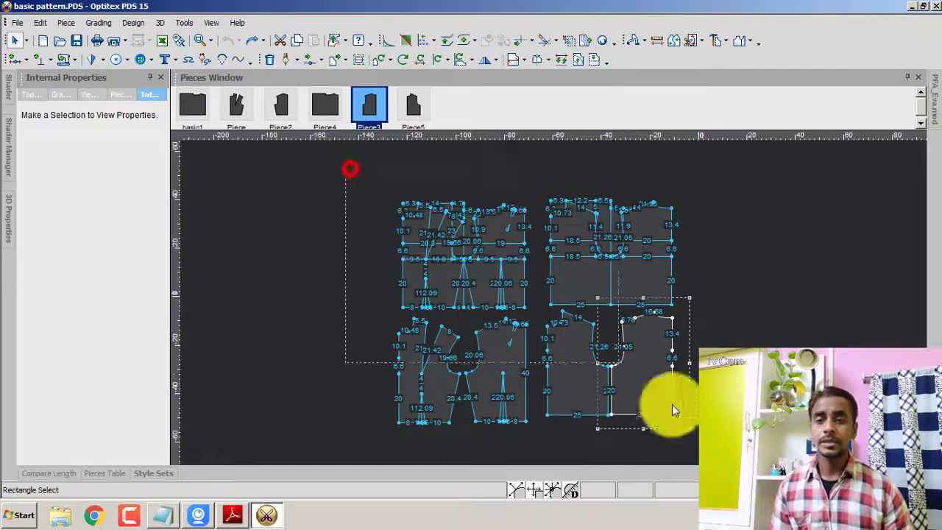
{"action": "left_click", "coordinate": [732, 283]}
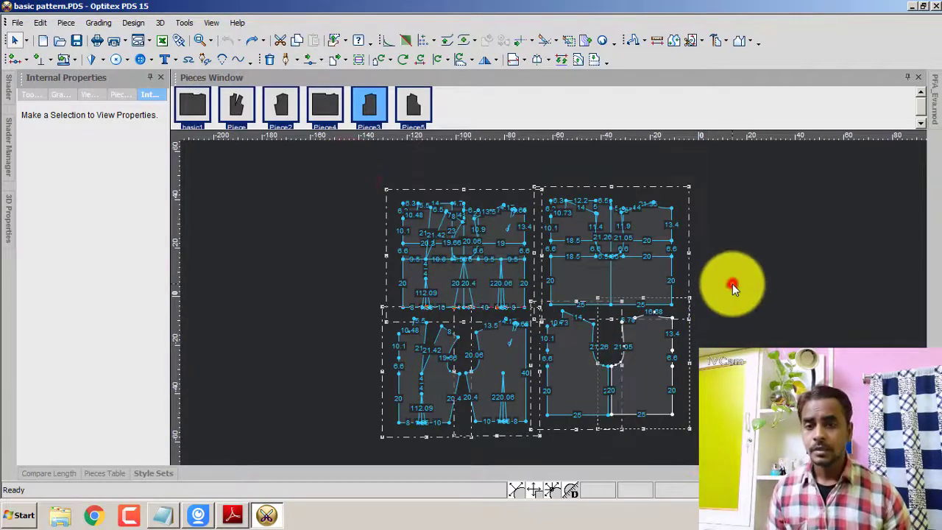
{"action": "left_click", "coordinate": [510, 282]}
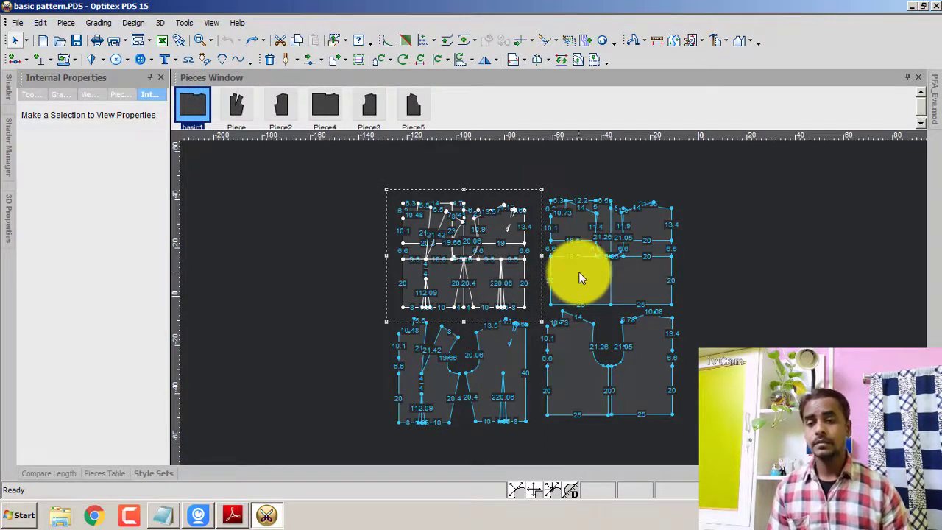
Step: Move basic1 right into open space and zoom to frame its labelled front and back lines
{"action": "left_click_drag", "start_coordinate": [485, 278], "coordinate": [841, 301]}
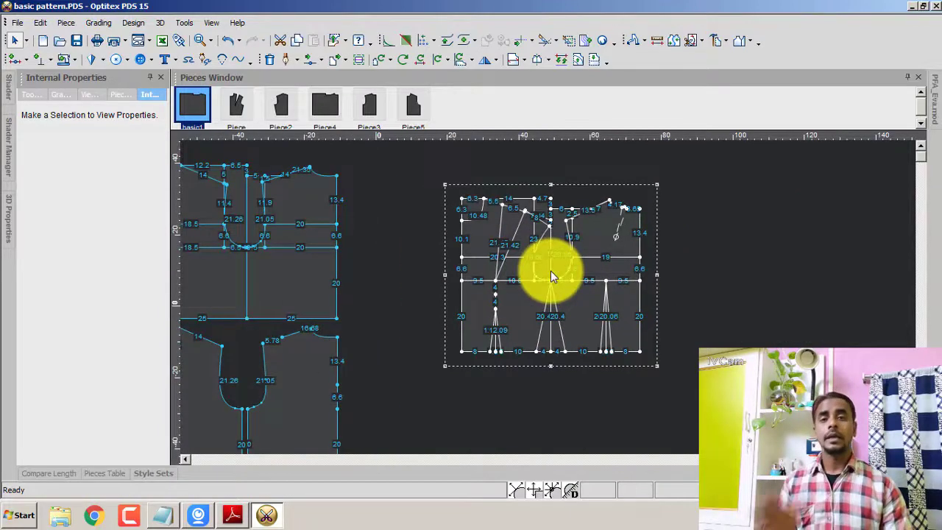
{"action": "left_click_drag", "start_coordinate": [519, 300], "coordinate": [658, 323]}
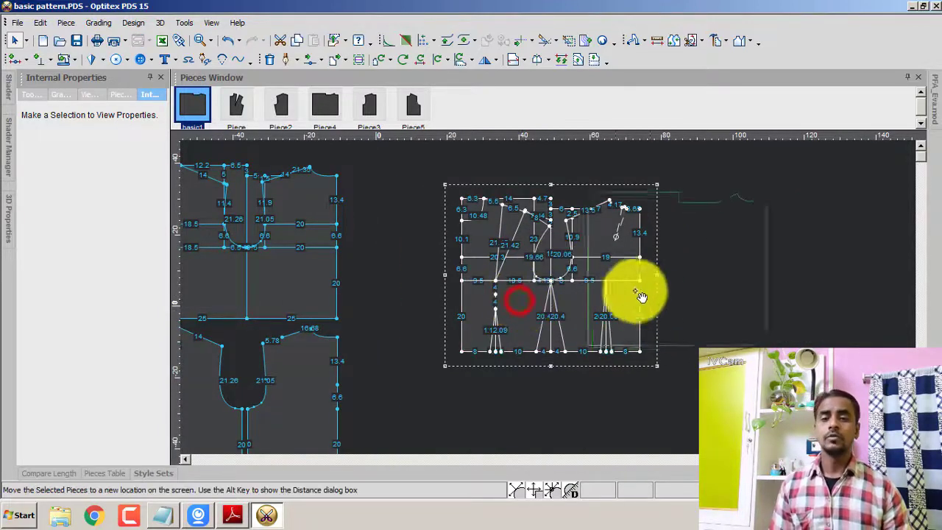
{"action": "scroll", "coordinate": [663, 324], "scroll_direction": "down", "scroll_amount": 1}
{"action": "scroll", "coordinate": [543, 298], "scroll_direction": "up", "scroll_amount": 1}
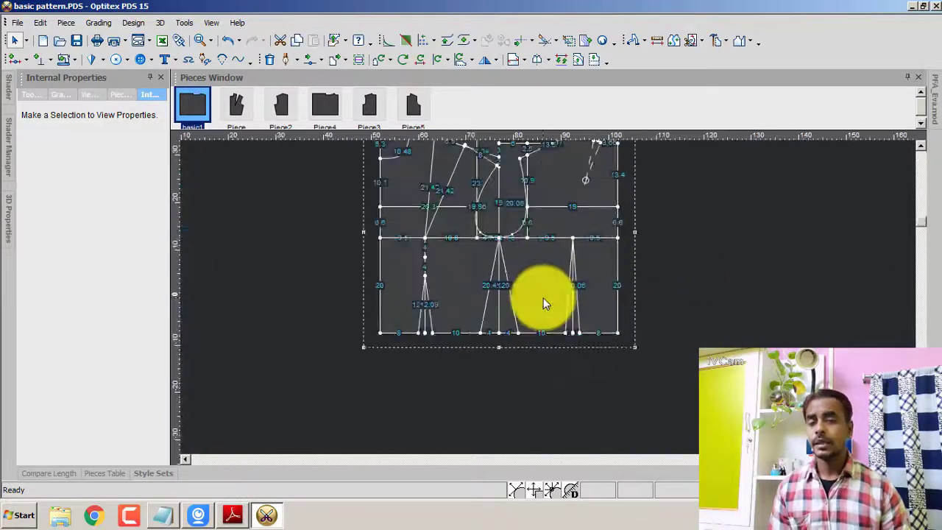
{"action": "scroll", "coordinate": [543, 298], "scroll_direction": "down", "scroll_amount": 1}
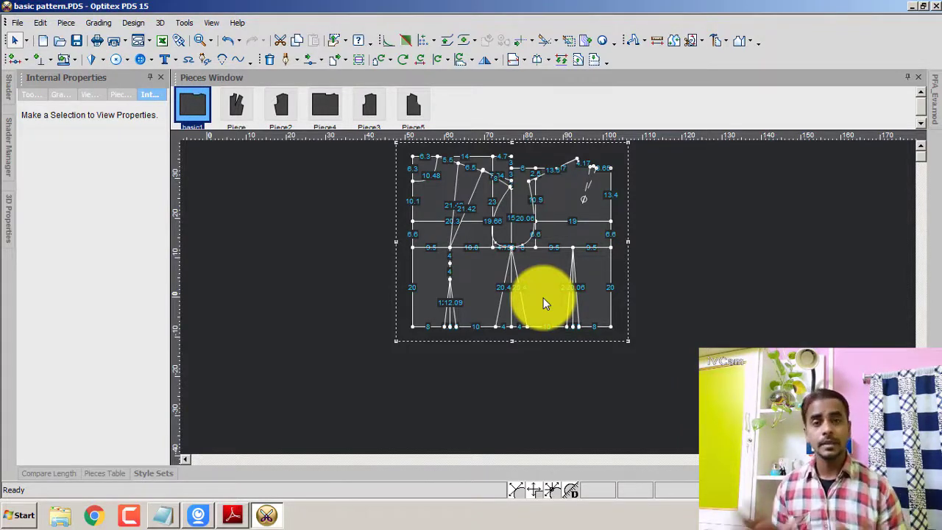
{"action": "scroll", "coordinate": [544, 297], "scroll_direction": "down", "scroll_amount": 1}
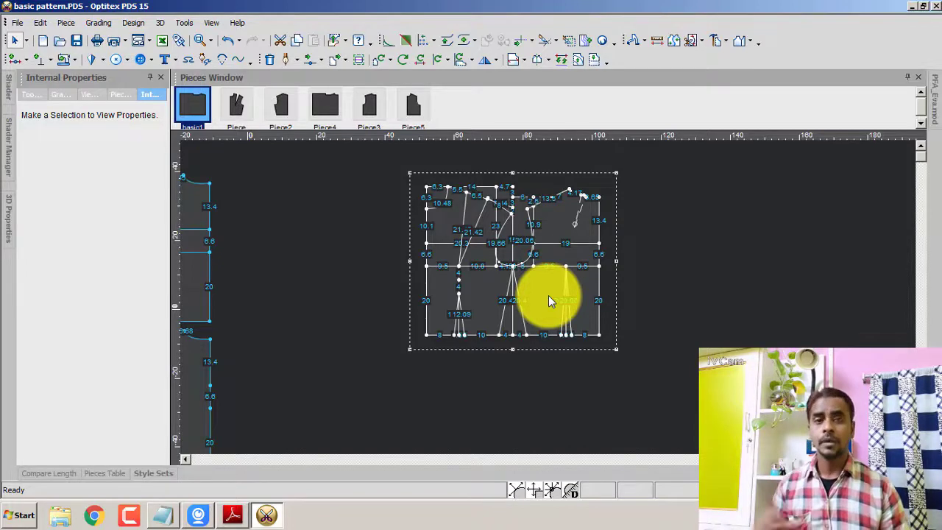
{"action": "scroll", "coordinate": [548, 295], "scroll_direction": "up", "scroll_amount": 1}
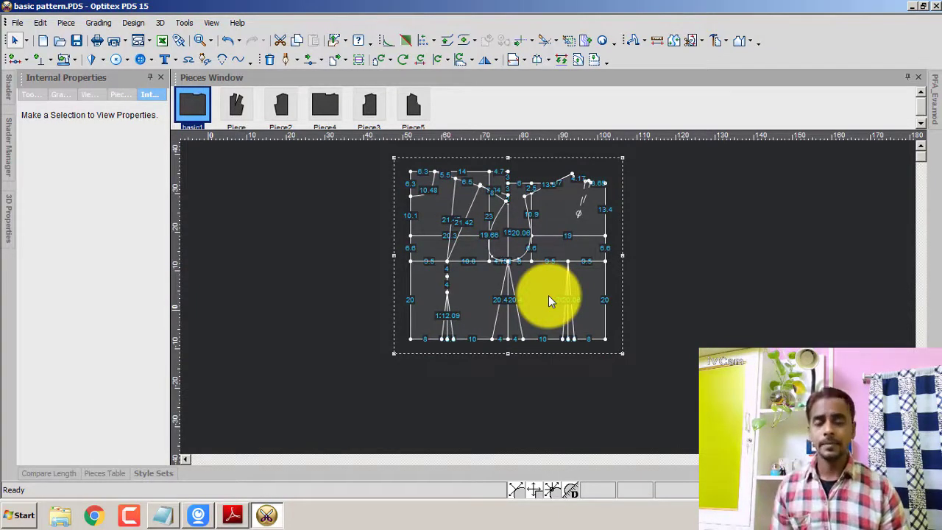
{"action": "left_click", "coordinate": [463, 309]}
{"action": "scroll", "coordinate": [588, 317], "scroll_direction": "up", "scroll_amount": 2}
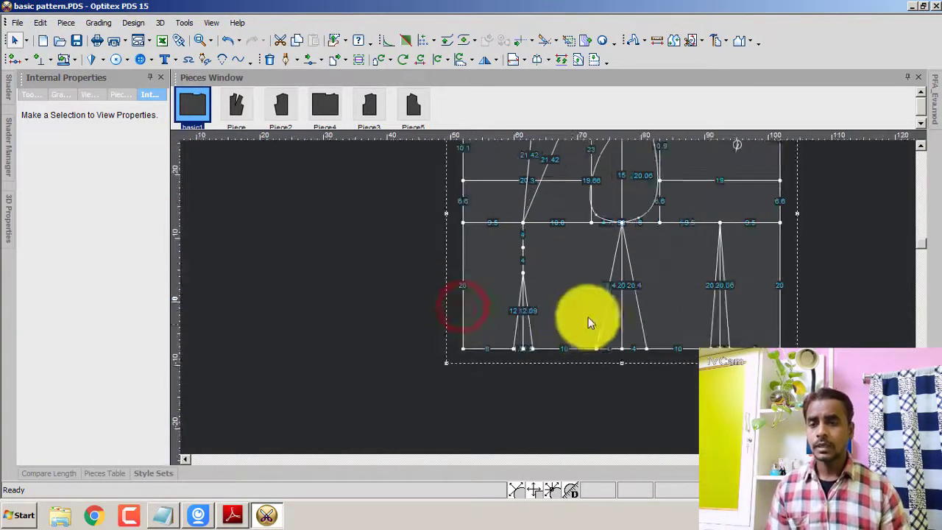
{"action": "scroll", "coordinate": [548, 296], "scroll_direction": "down", "scroll_amount": 2}
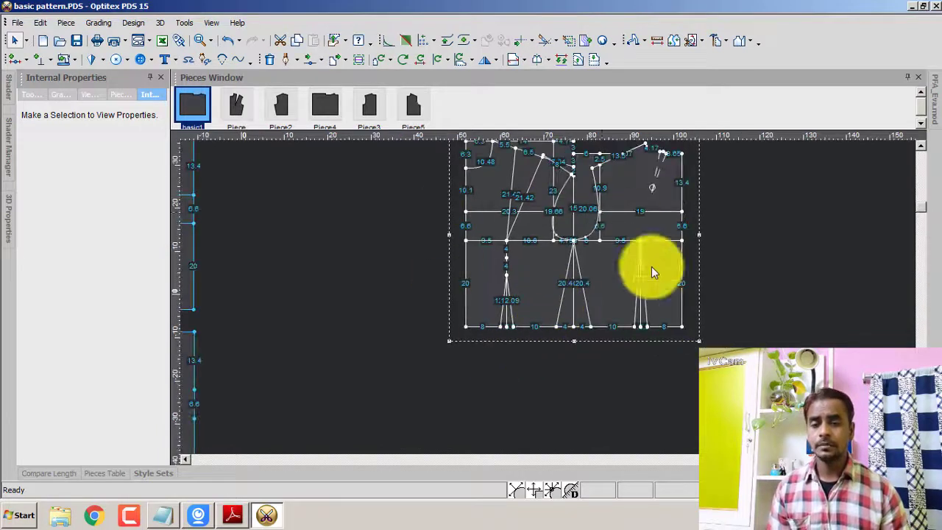
{"action": "left_click", "coordinate": [525, 274]}
{"action": "left_click", "coordinate": [487, 273]}
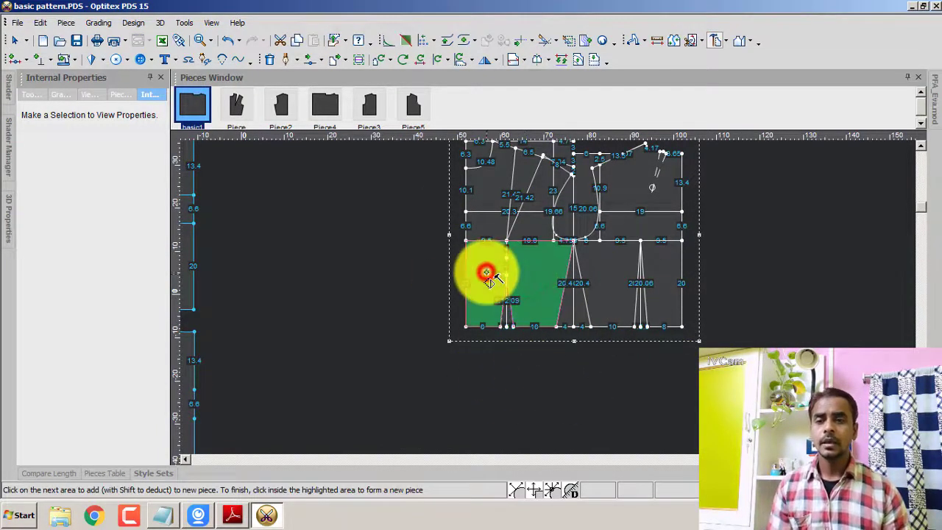
{"action": "right_click", "coordinate": [794, 219]}
{"action": "left_click", "coordinate": [795, 220]}
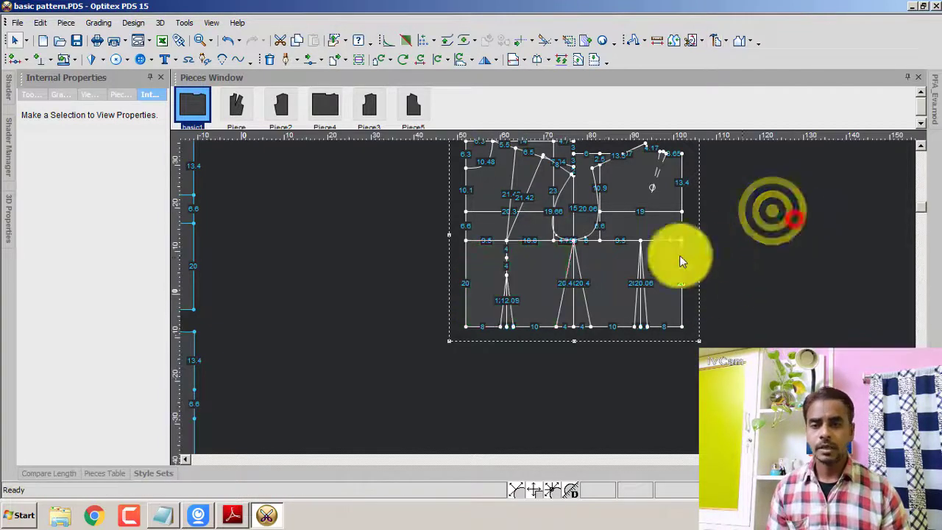
{"action": "left_click", "coordinate": [596, 272]}
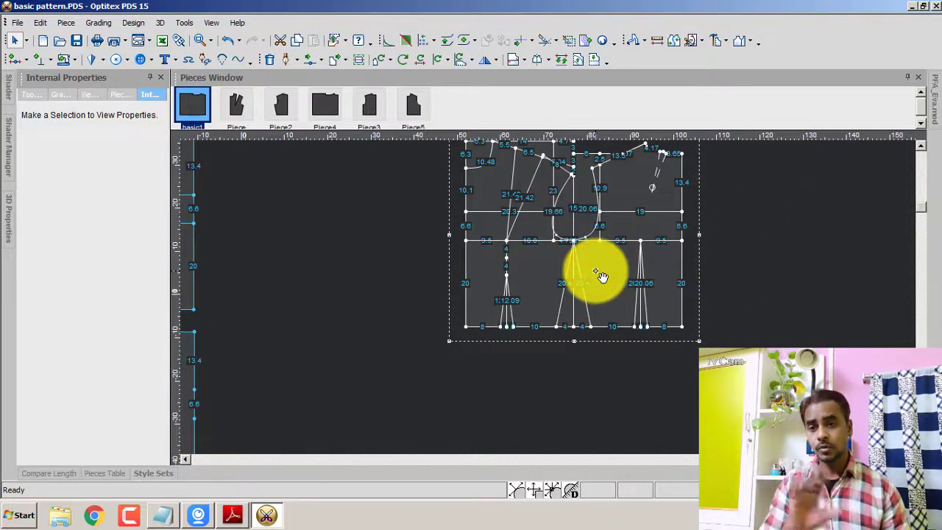
{"action": "scroll", "coordinate": [596, 271], "scroll_direction": "down", "scroll_amount": 1}
{"action": "scroll", "coordinate": [596, 271], "scroll_direction": "up", "scroll_amount": 1}
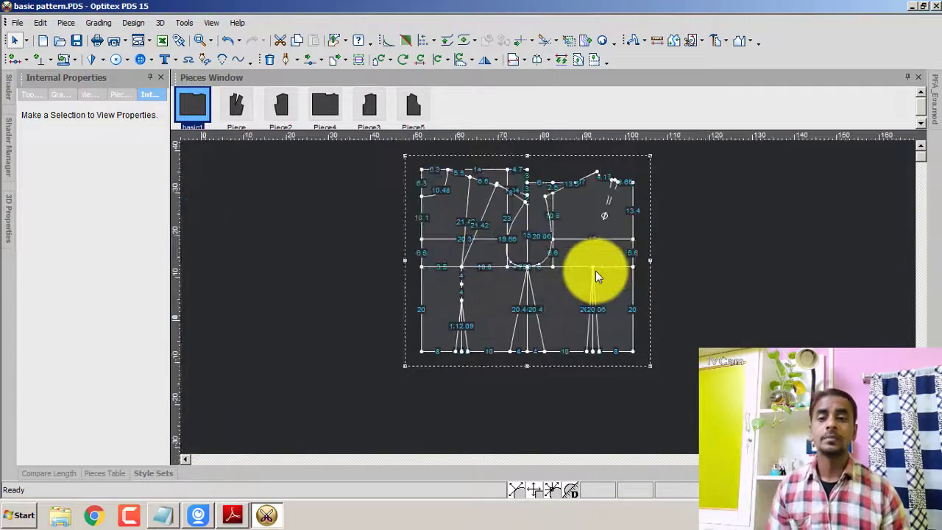
{"action": "scroll", "coordinate": [552, 297], "scroll_direction": "up", "scroll_amount": 1}
{"action": "scroll", "coordinate": [549, 301], "scroll_direction": "down", "scroll_amount": 1}
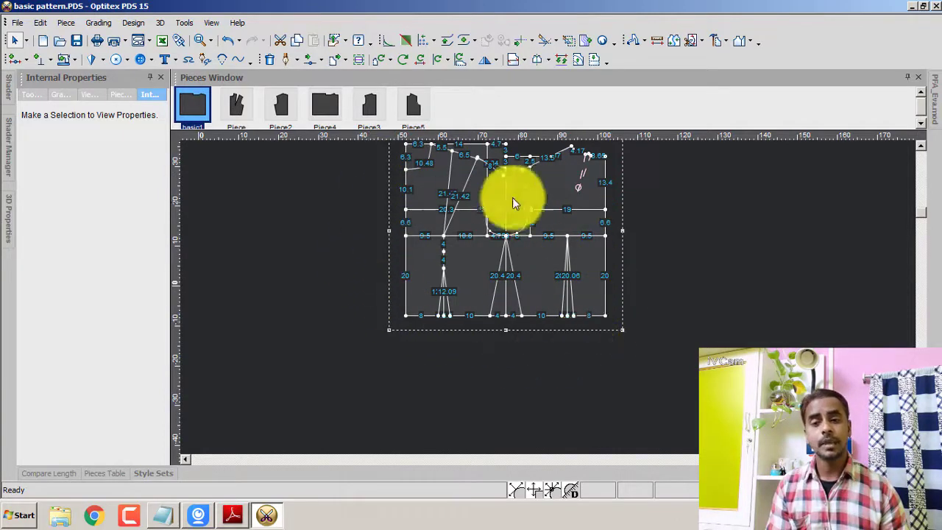
{"action": "left_click", "coordinate": [458, 256]}
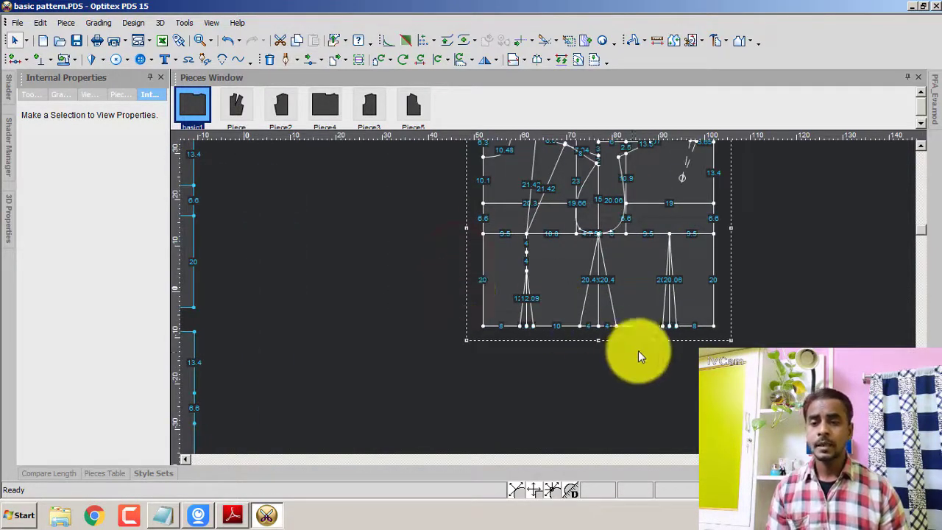
{"action": "middle_click_drag", "start_coordinate": [627, 324], "coordinate": [548, 295]}
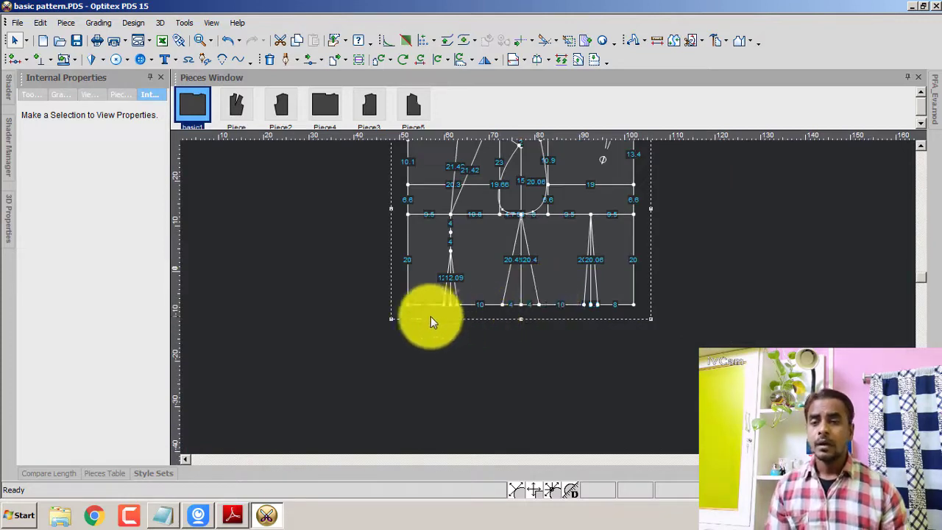
{"action": "left_click", "coordinate": [234, 519]}
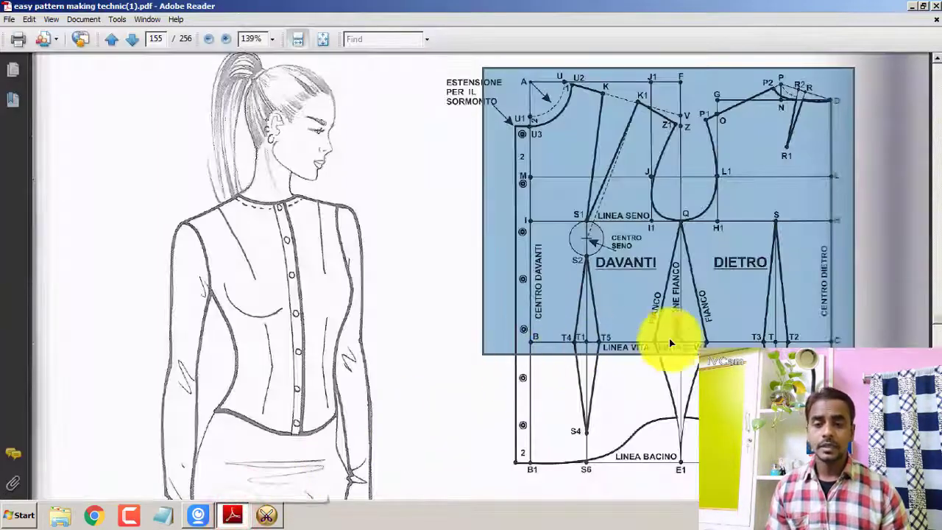
{"action": "left_click", "coordinate": [267, 515]}
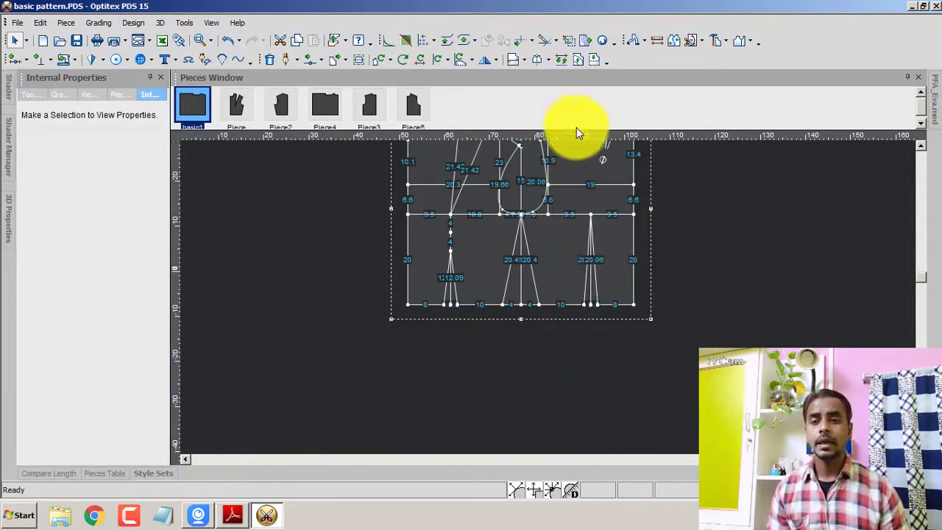
Step: Create a new rectangle piece with length 50 and width 20
{"action": "right_click", "coordinate": [718, 205]}
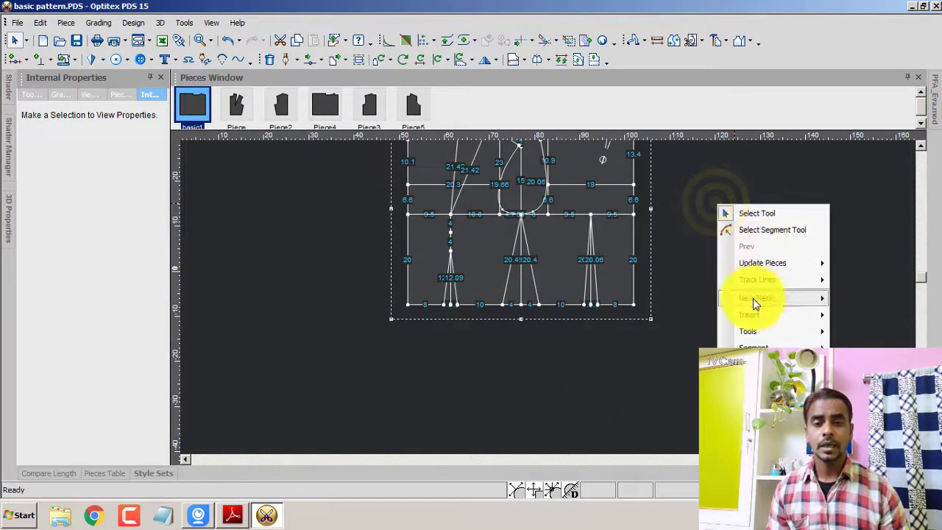
{"action": "mouse_move", "coordinate": [756, 298]}
{"action": "left_click", "coordinate": [675, 313]}
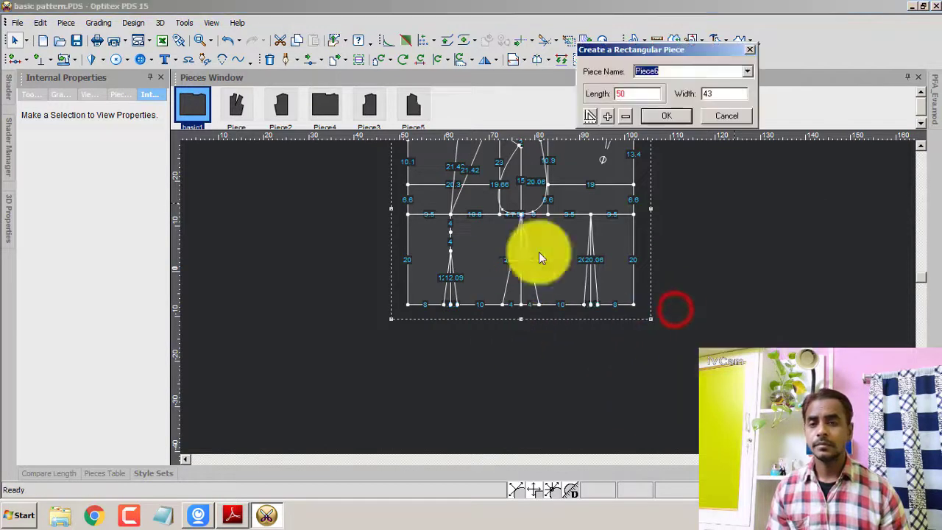
{"action": "left_click_drag", "start_coordinate": [662, 51], "coordinate": [771, 193]}
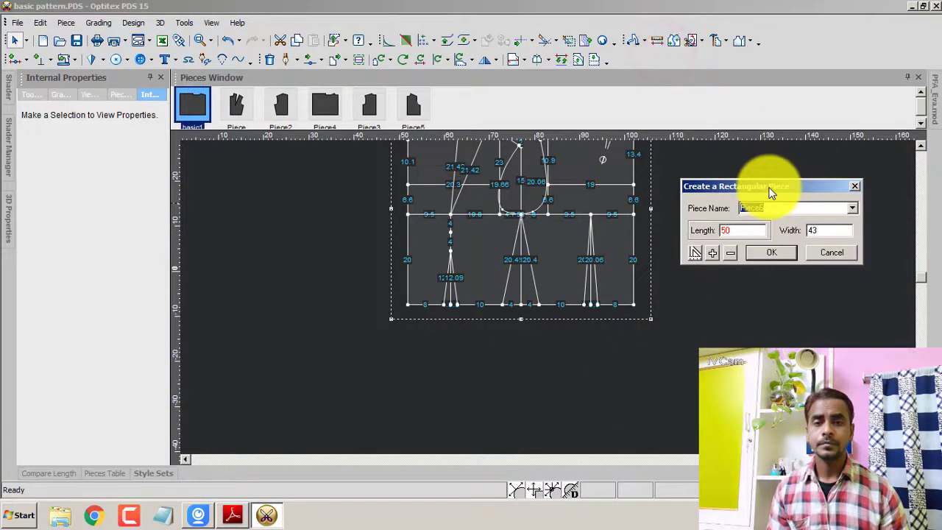
{"action": "left_click", "coordinate": [761, 252]}
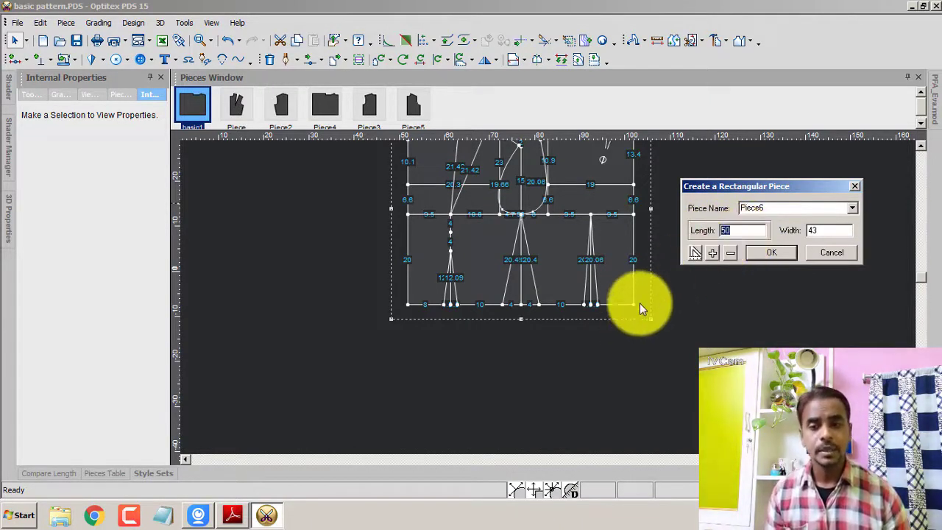
{"action": "left_click", "coordinate": [828, 229]}
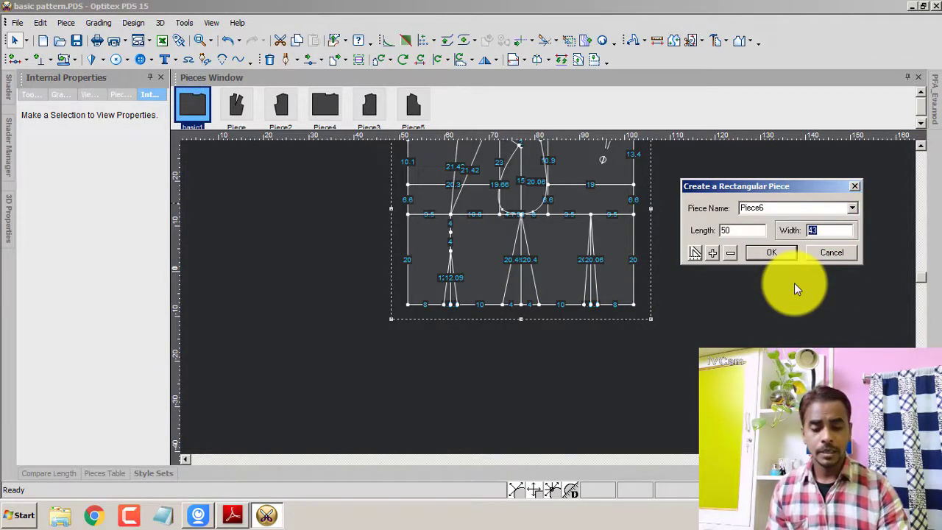
{"action": "type", "text": "20"}
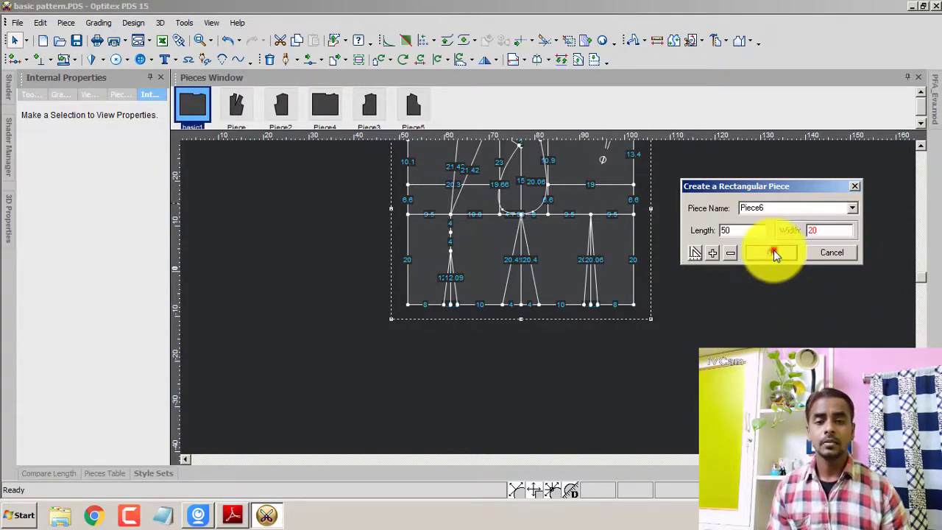
{"action": "left_click", "coordinate": [774, 253]}
Step: Move the new Piece6 rectangle below the bodice draft
{"action": "left_click", "coordinate": [388, 308]}
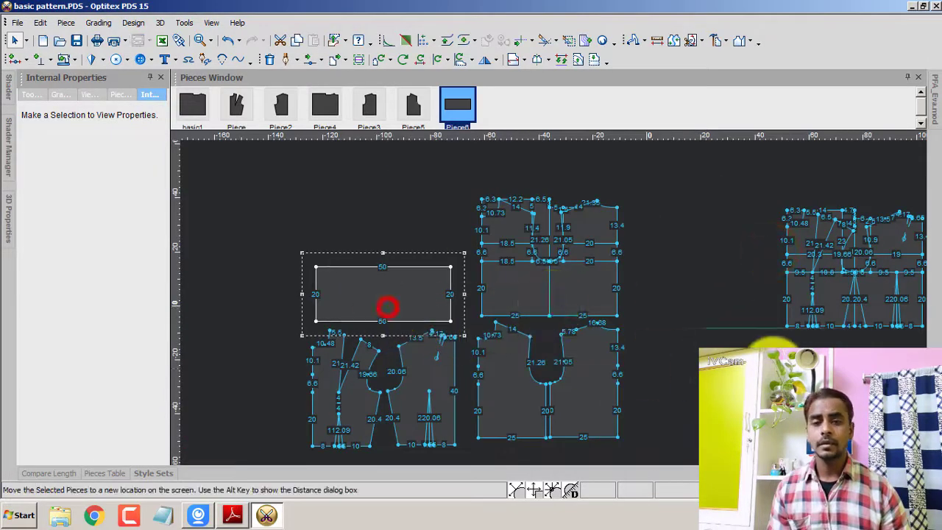
{"action": "left_click_drag", "start_coordinate": [388, 301], "coordinate": [555, 297]}
{"action": "scroll", "coordinate": [555, 297], "scroll_direction": "up", "scroll_amount": 3}
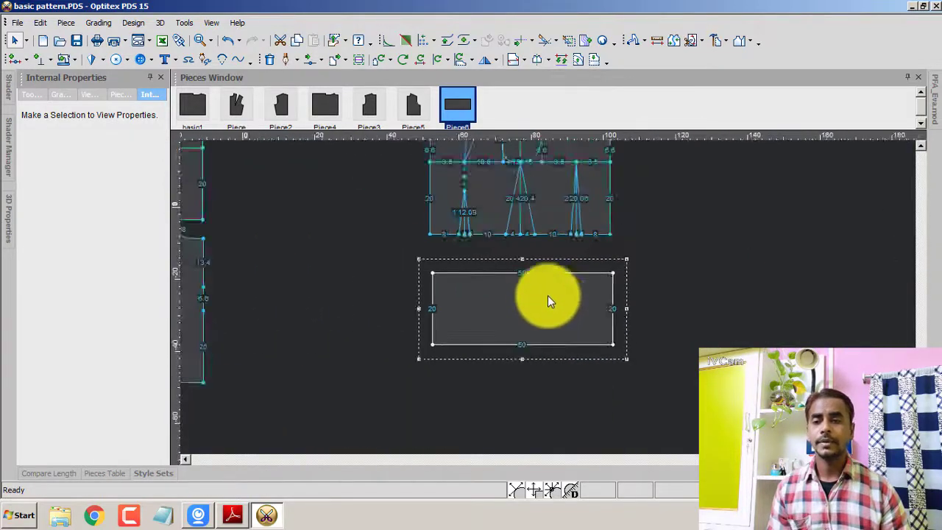
Step: Select the rectangle, then cancel the parallel-extend mode and return to plain selection
{"action": "left_click", "coordinate": [548, 299]}
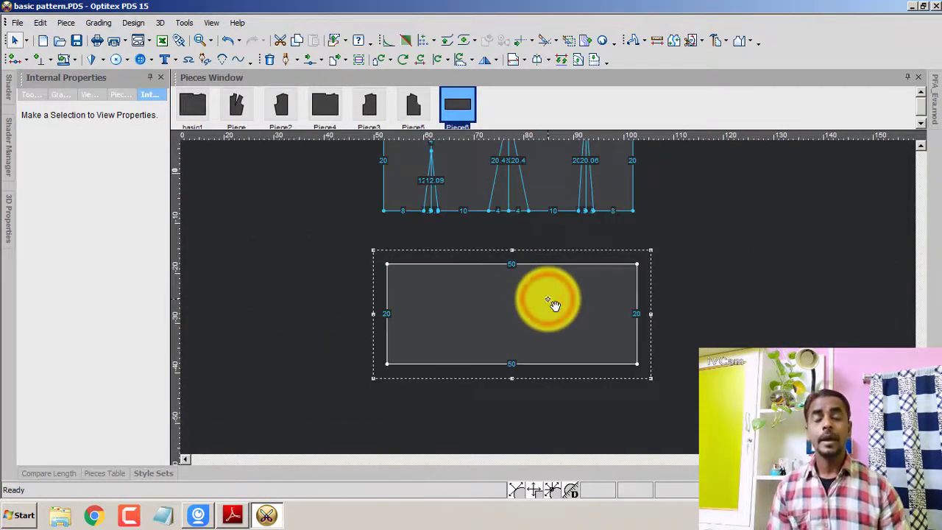
{"action": "scroll", "coordinate": [540, 273], "scroll_direction": "down", "scroll_amount": 3}
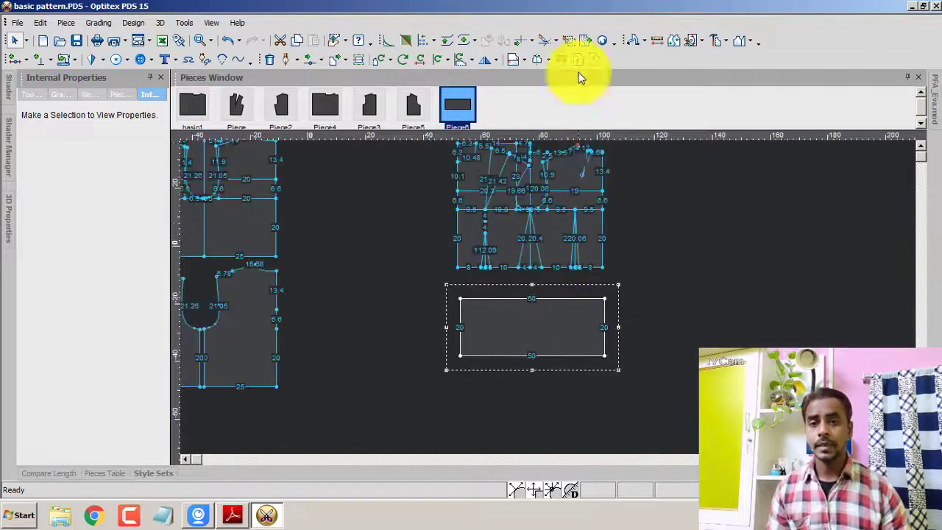
{"action": "left_click", "coordinate": [594, 57]}
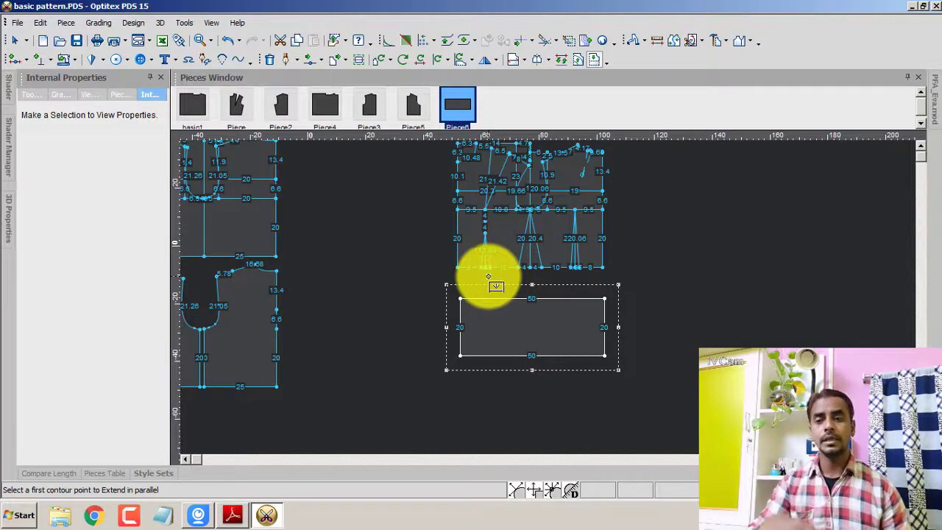
{"action": "right_click", "coordinate": [683, 166]}
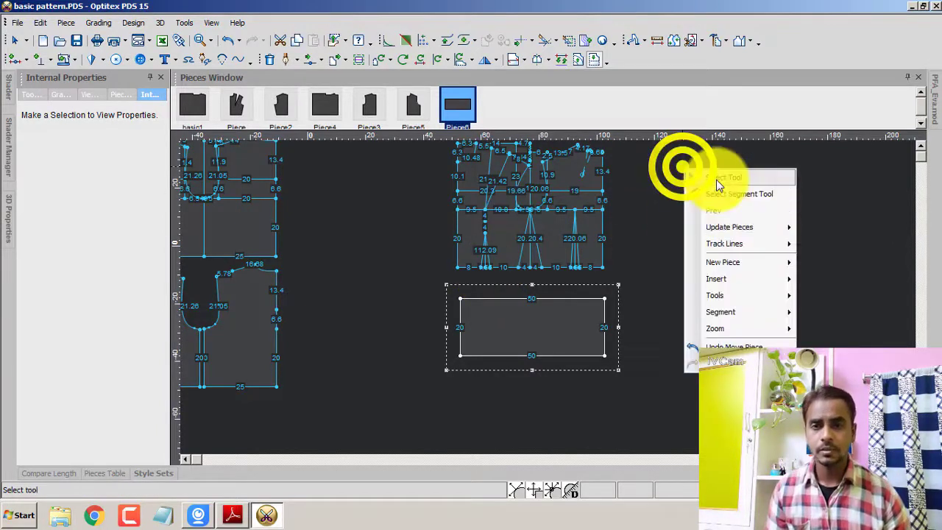
{"action": "left_click", "coordinate": [715, 181]}
Step: Position Piece6 under the waistline with matching side edges and a small gap
{"action": "left_click_drag", "start_coordinate": [564, 333], "coordinate": [584, 346]}
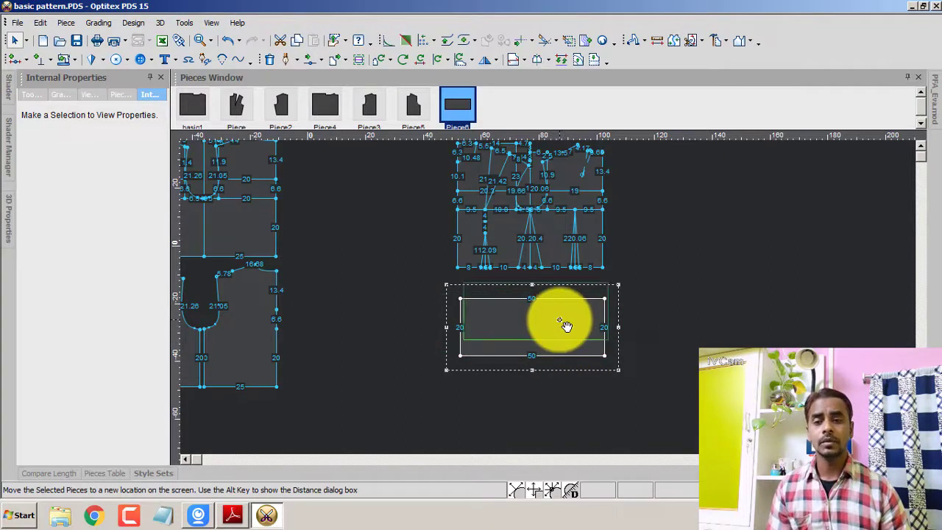
{"action": "left_click_drag", "start_coordinate": [584, 346], "coordinate": [542, 312]}
{"action": "scroll", "coordinate": [547, 296], "scroll_direction": "up", "scroll_amount": 3}
{"action": "scroll", "coordinate": [546, 296], "scroll_direction": "up", "scroll_amount": 1}
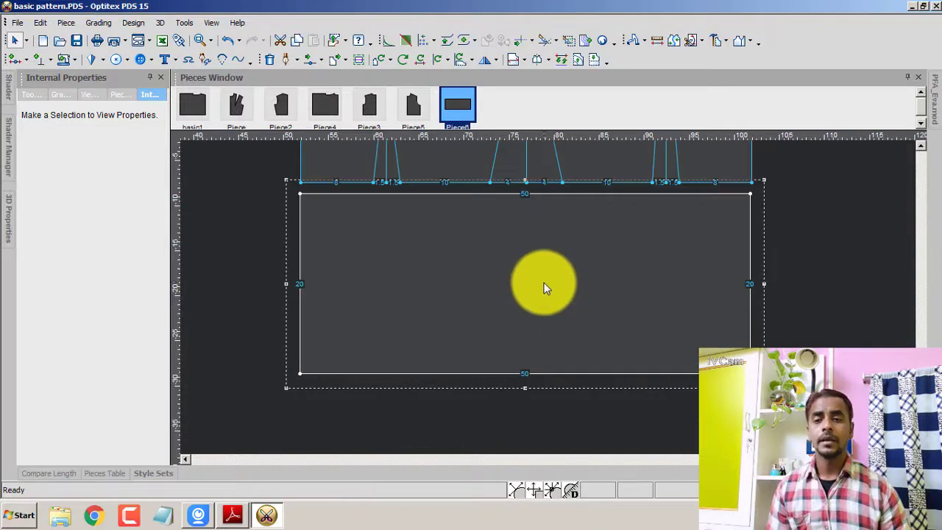
{"action": "scroll", "coordinate": [542, 286], "scroll_direction": "down", "scroll_amount": 1}
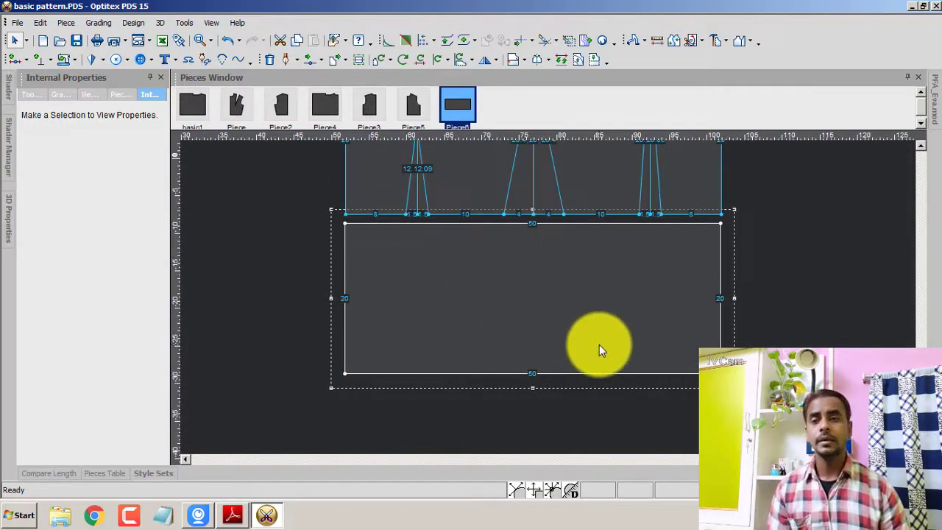
{"action": "scroll", "coordinate": [519, 338], "scroll_direction": "down", "scroll_amount": 2}
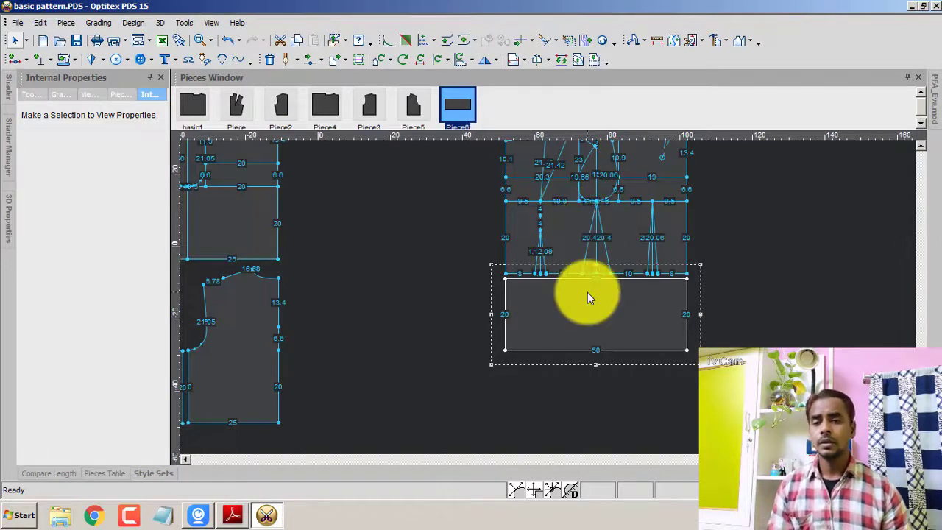
{"action": "scroll", "coordinate": [583, 311], "scroll_direction": "up", "scroll_amount": 2}
{"action": "scroll", "coordinate": [582, 268], "scroll_direction": "up", "scroll_amount": 1}
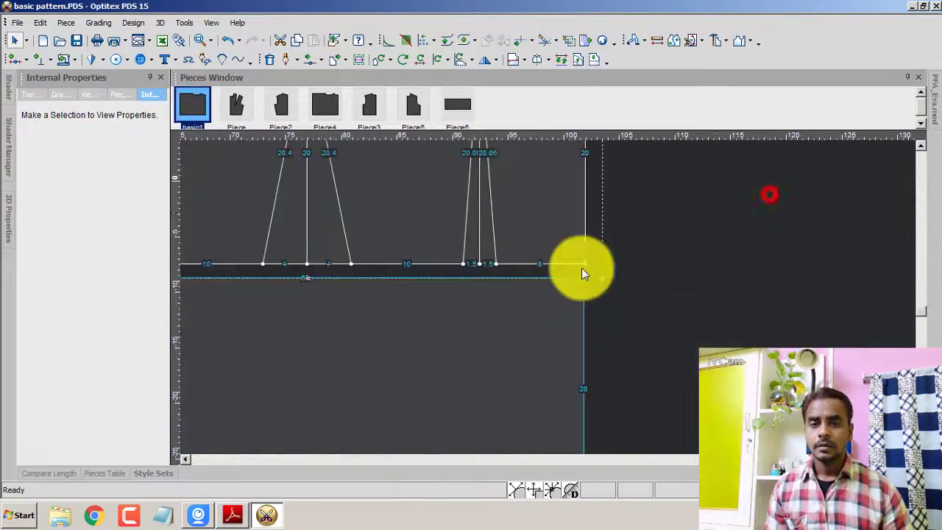
{"action": "scroll", "coordinate": [479, 329], "scroll_direction": "down", "scroll_amount": 1}
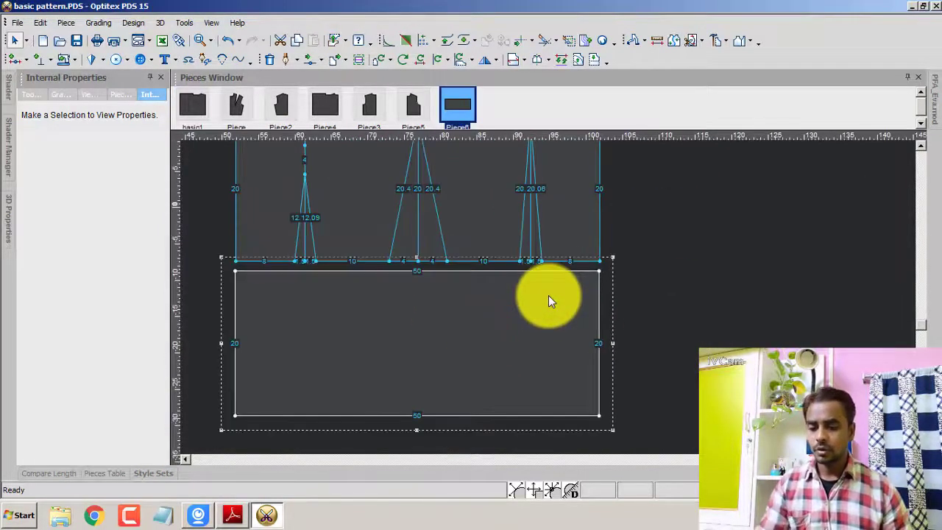
{"action": "left_click_drag", "start_coordinate": [548, 298], "coordinate": [567, 341]}
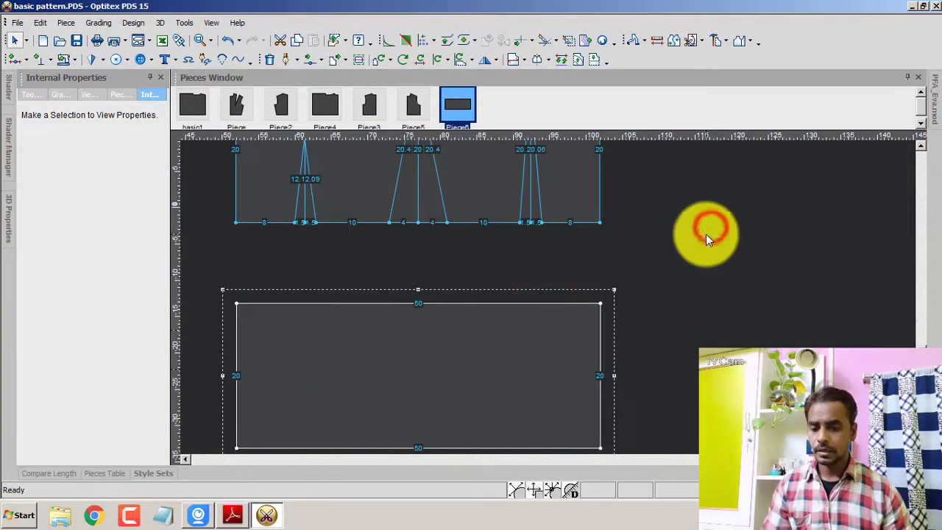
Step: Join the rectangle's top-right corner to the draft's matching corner
{"action": "left_click", "coordinate": [511, 306]}
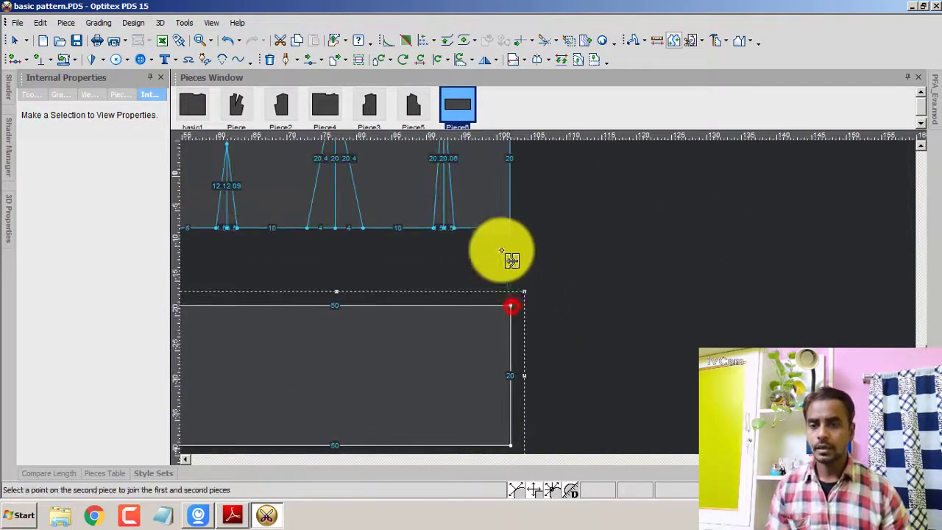
{"action": "left_click", "coordinate": [509, 228]}
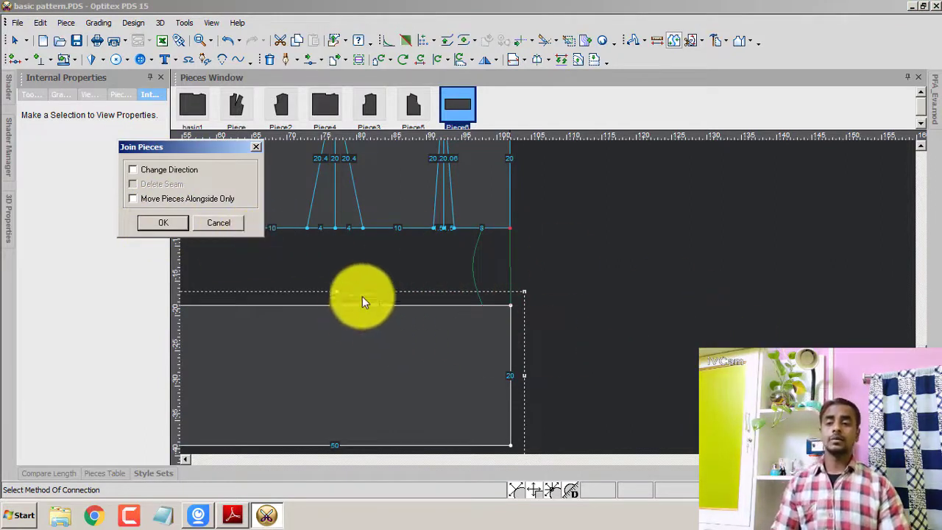
{"action": "left_click", "coordinate": [231, 222]}
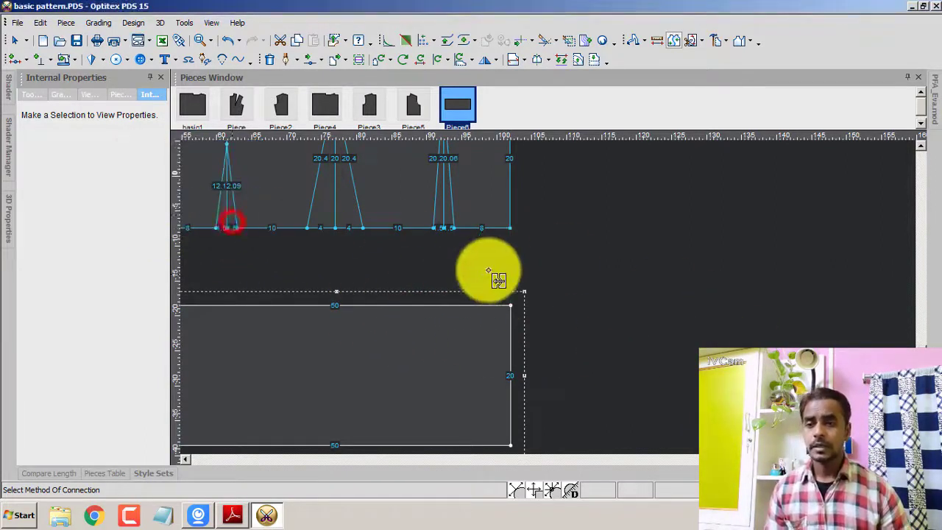
{"action": "right_click", "coordinate": [606, 212]}
{"action": "left_click", "coordinate": [607, 215]}
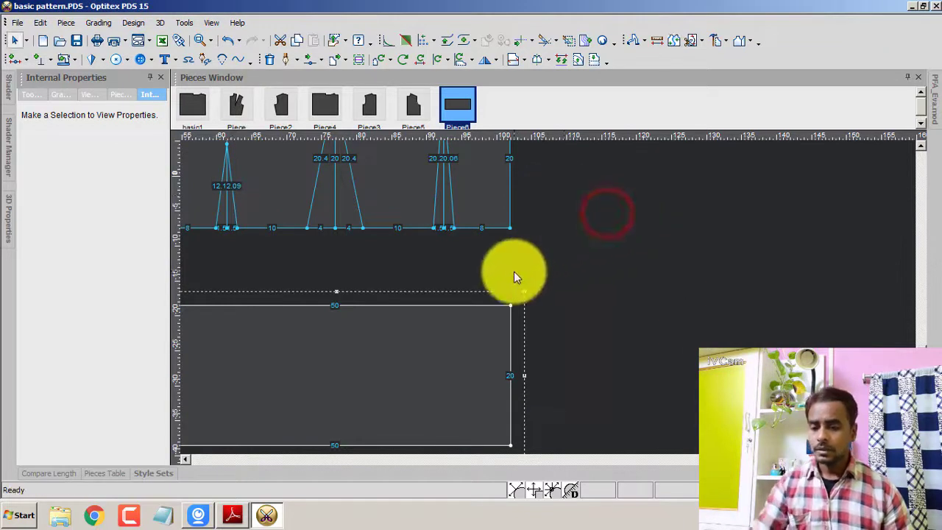
Step: Retry the join from the darted piece's waist end point to the rectangle corner, then undo it
{"action": "left_click", "coordinate": [509, 226]}
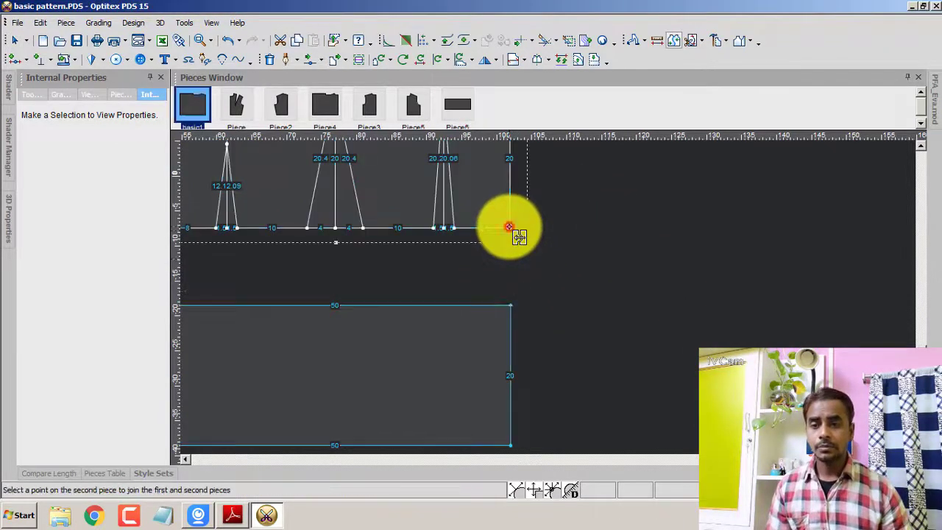
{"action": "left_click", "coordinate": [511, 306]}
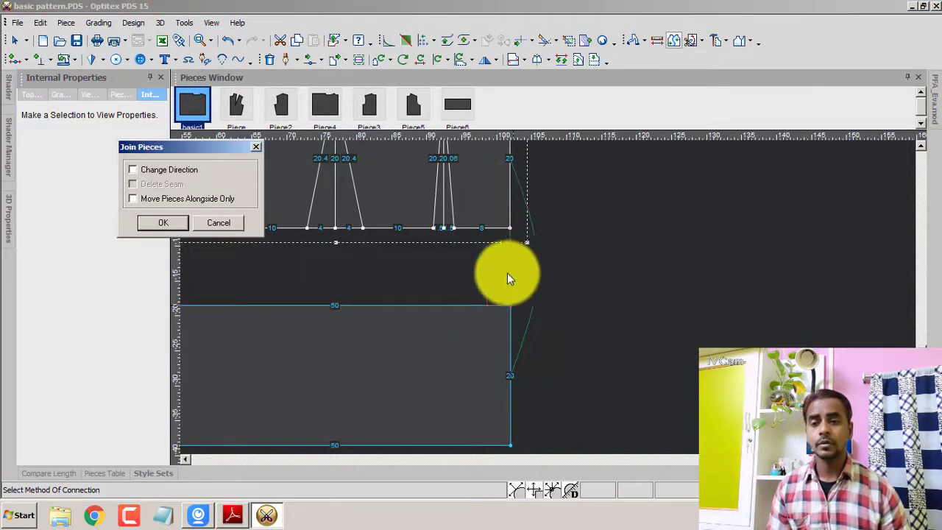
{"action": "left_click", "coordinate": [165, 222]}
{"action": "scroll", "coordinate": [574, 282], "scroll_direction": "down", "scroll_amount": 3}
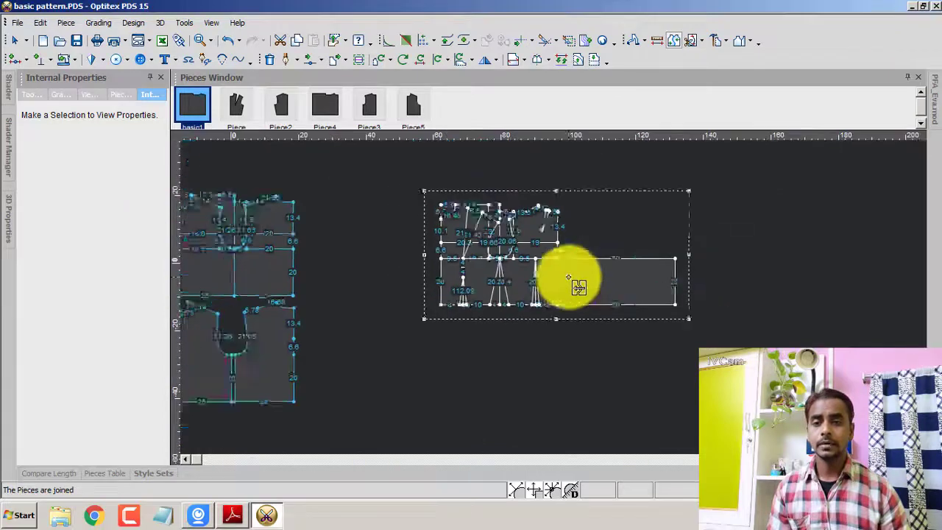
{"action": "key", "text": "ctrl+z"}
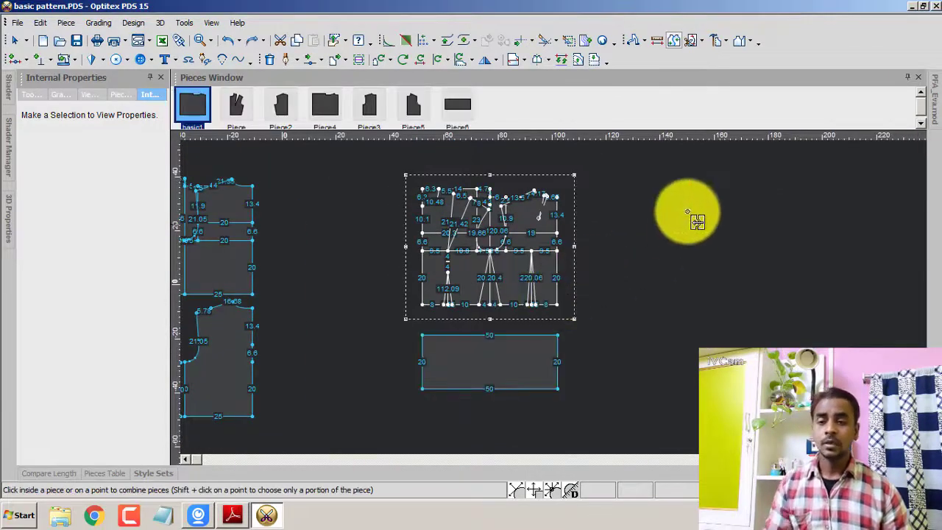
Step: Join Piece6's top-right corner to the darted piece's waist end point
{"action": "right_click", "coordinate": [666, 189]}
{"action": "left_click", "coordinate": [613, 303]}
{"action": "scroll", "coordinate": [581, 294], "scroll_direction": "up", "scroll_amount": 2}
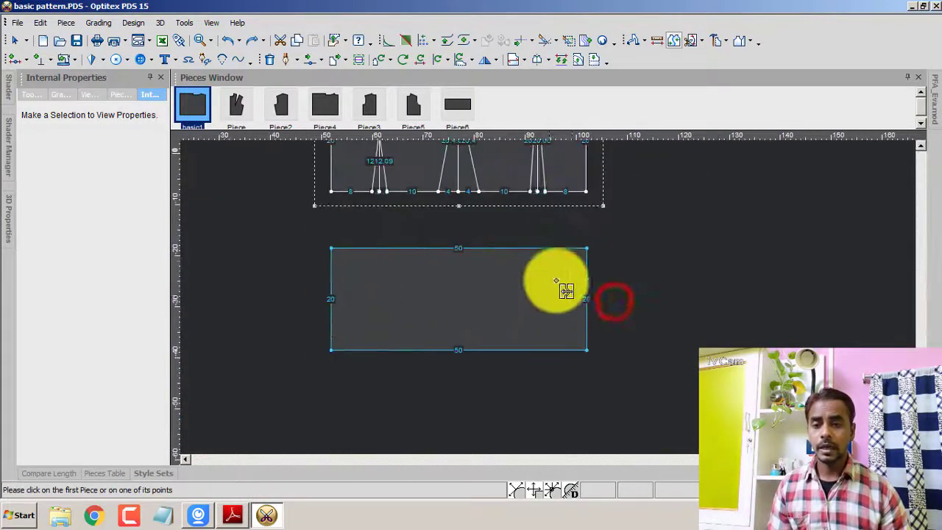
{"action": "left_click", "coordinate": [586, 248]}
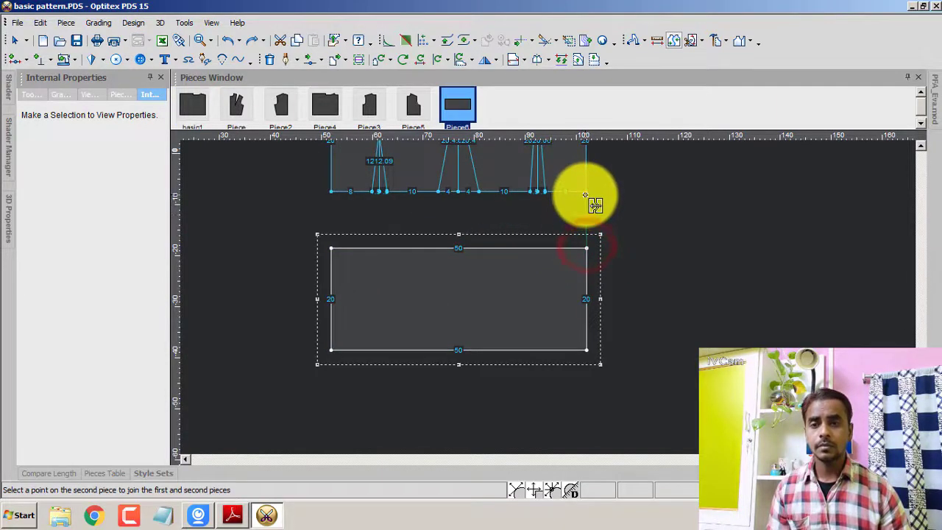
{"action": "left_click", "coordinate": [586, 192]}
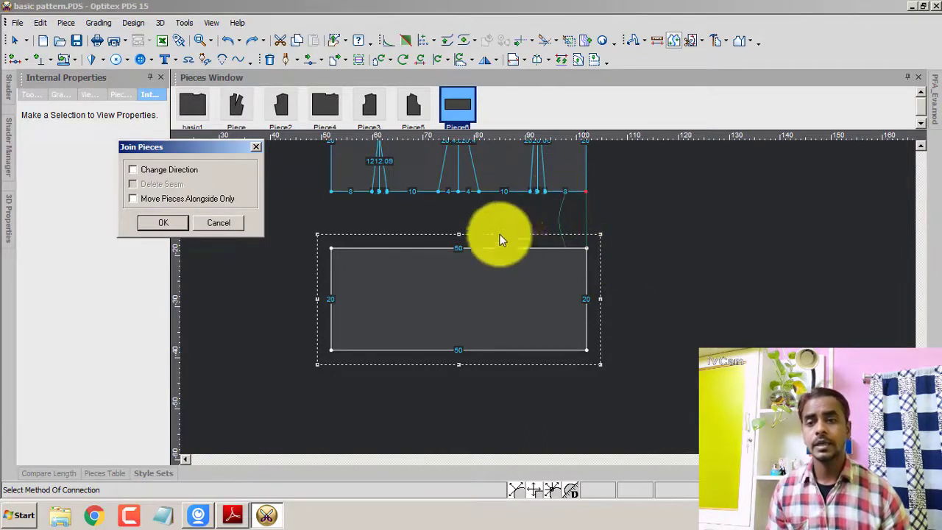
{"action": "left_click", "coordinate": [162, 222]}
{"action": "right_click", "coordinate": [705, 184]}
Step: Create a 50-long line parallel to the bottom edge, 20 above it
{"action": "left_click", "coordinate": [746, 194]}
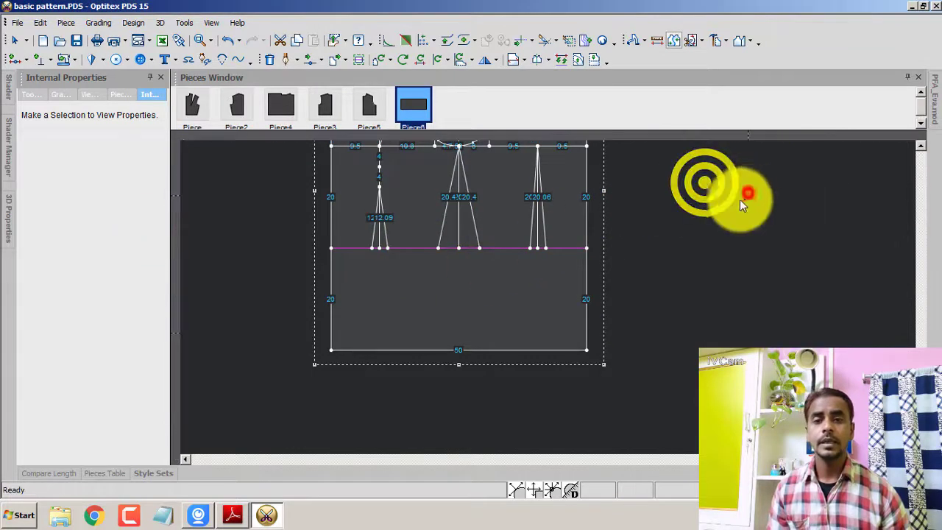
{"action": "left_click", "coordinate": [447, 304]}
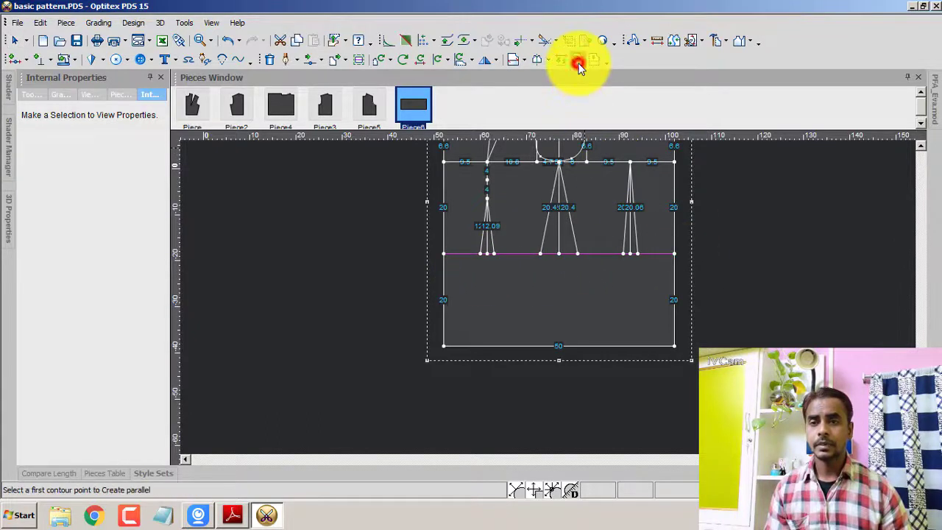
{"action": "left_click", "coordinate": [674, 346]}
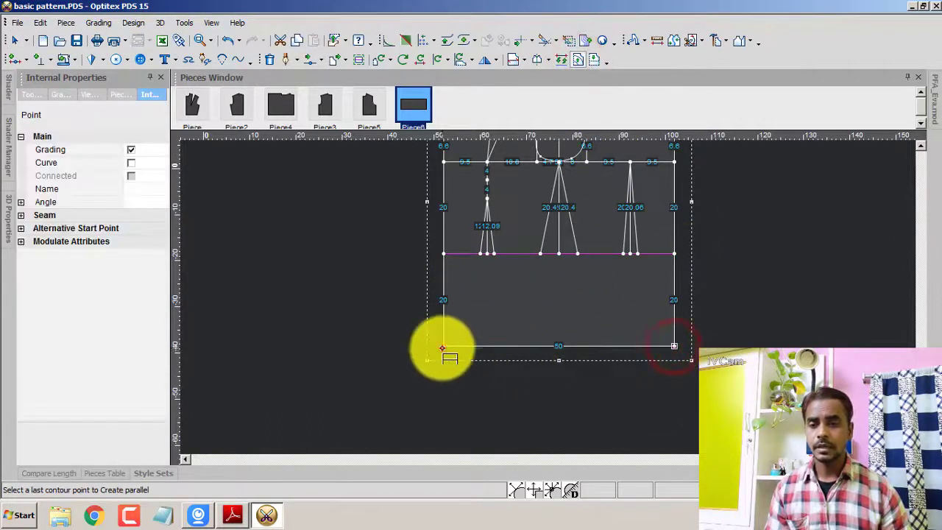
{"action": "left_click", "coordinate": [443, 347]}
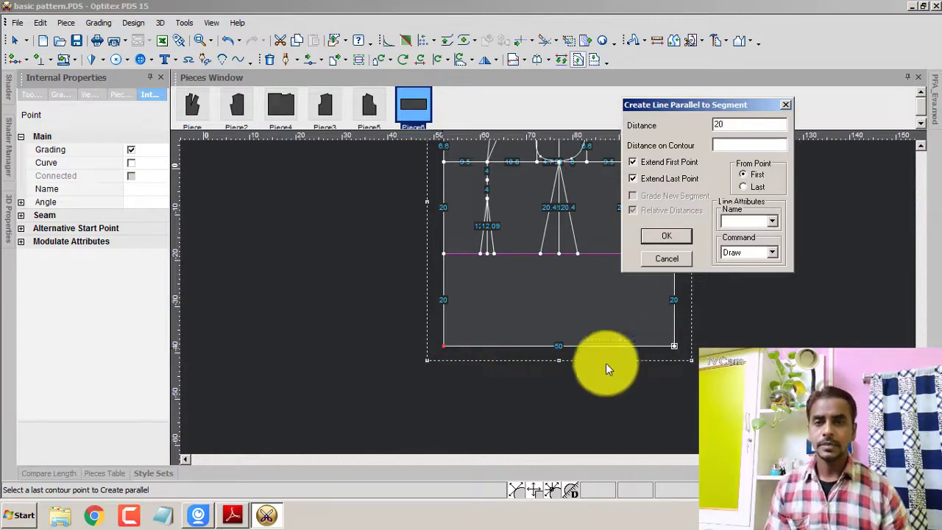
{"action": "left_click", "coordinate": [672, 234]}
{"action": "right_click", "coordinate": [769, 218]}
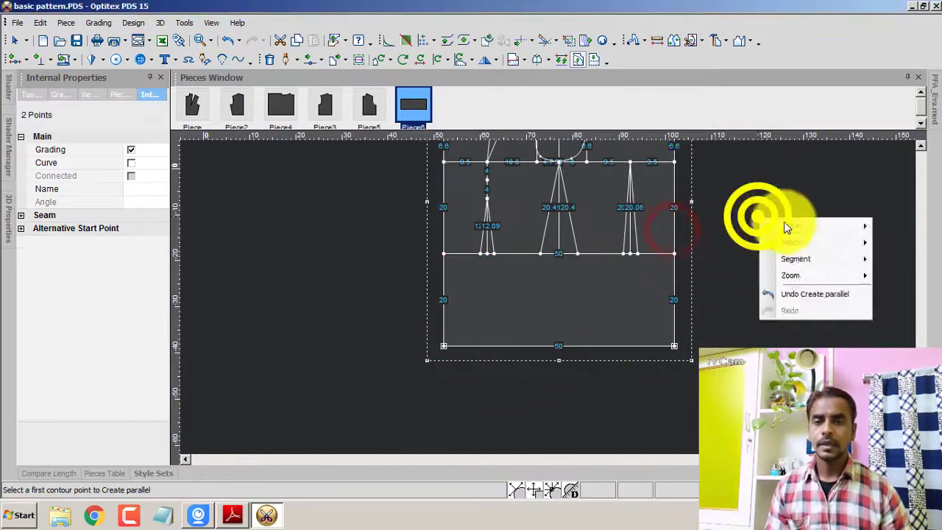
{"action": "left_click", "coordinate": [792, 223]}
{"action": "scroll", "coordinate": [548, 294], "scroll_direction": "down", "scroll_amount": 1}
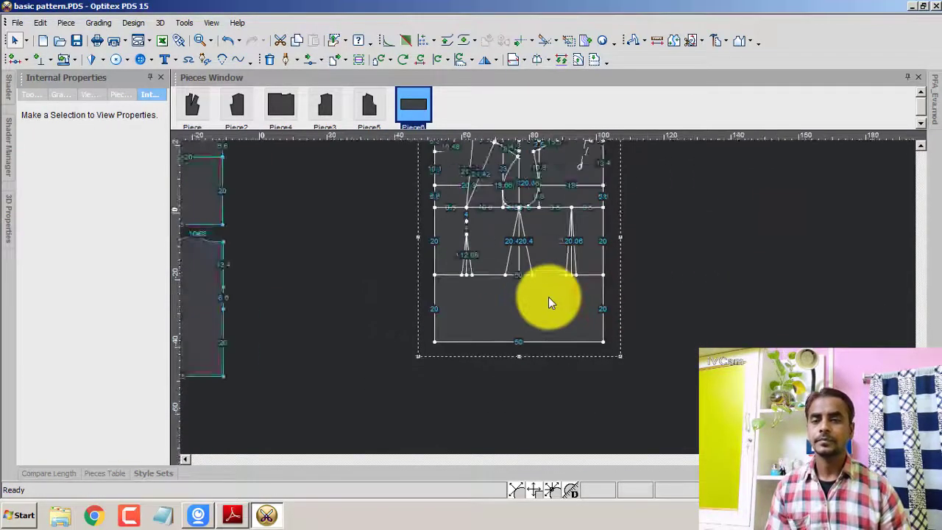
{"action": "scroll", "coordinate": [548, 297], "scroll_direction": "up", "scroll_amount": 2}
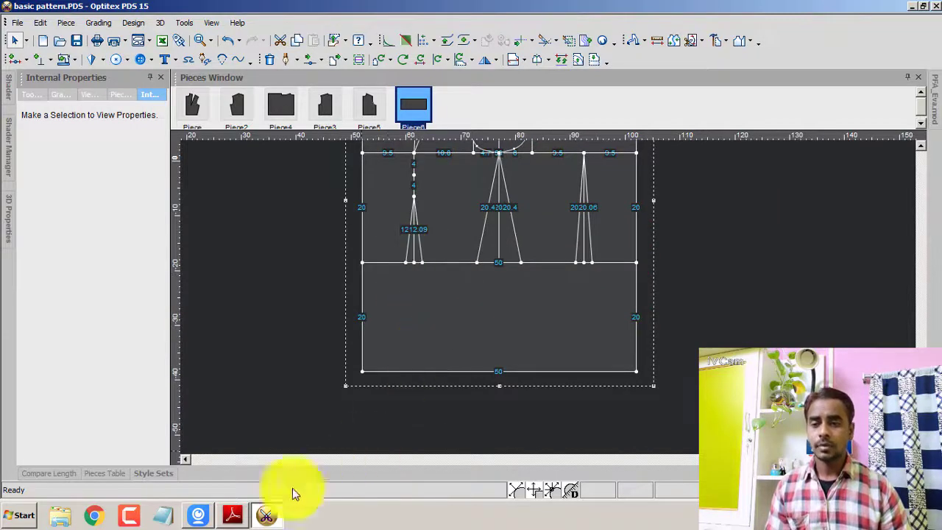
{"action": "left_click", "coordinate": [233, 515]}
{"action": "left_click", "coordinate": [618, 334]}
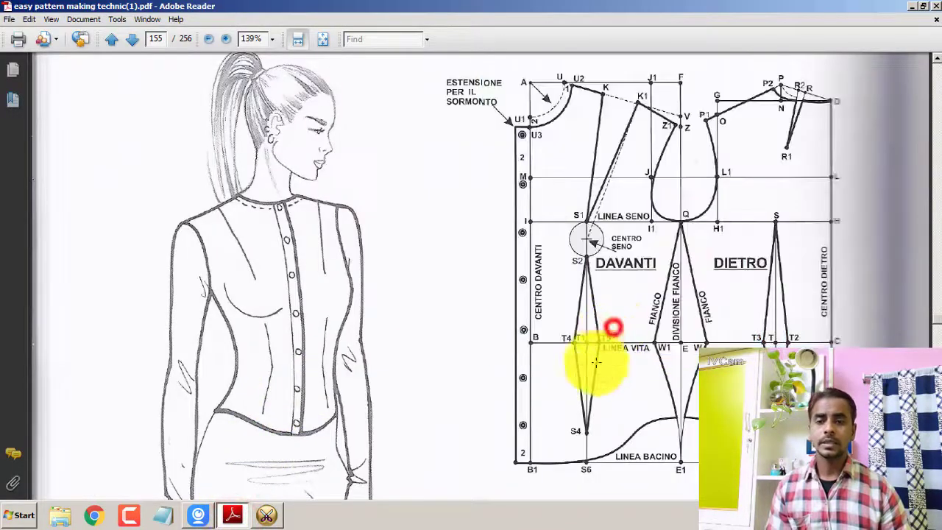
{"action": "scroll", "coordinate": [615, 343], "scroll_direction": "down", "scroll_amount": 1}
{"action": "scroll", "coordinate": [617, 347], "scroll_direction": "down", "scroll_amount": 1}
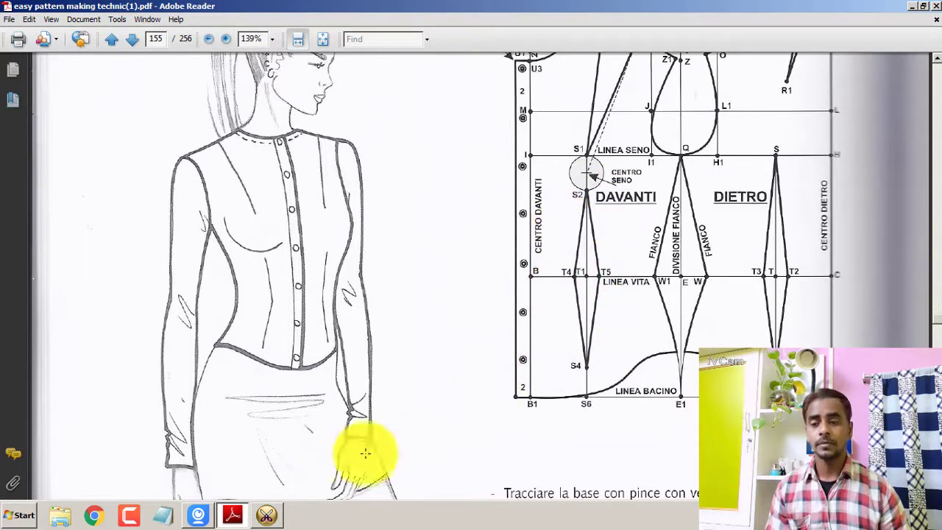
{"action": "left_click", "coordinate": [267, 515]}
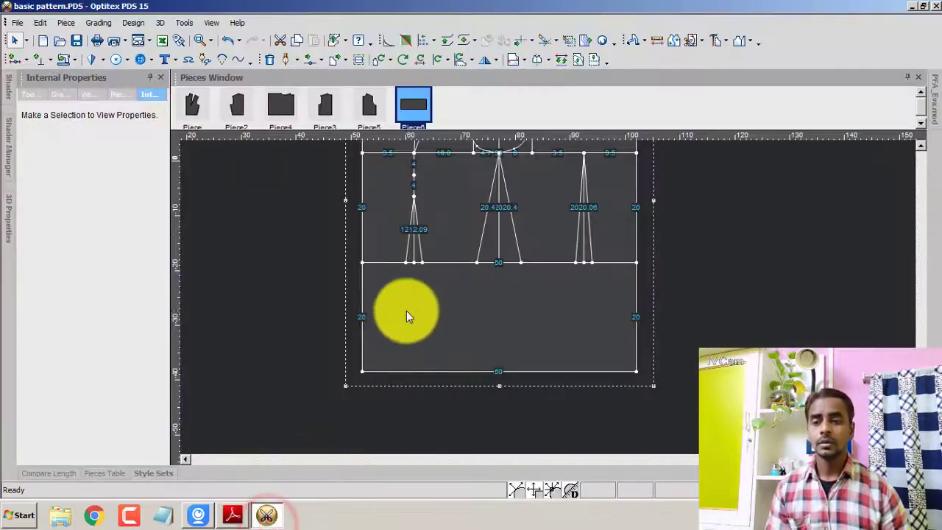
{"action": "scroll", "coordinate": [401, 274], "scroll_direction": "up", "scroll_amount": 1}
{"action": "scroll", "coordinate": [549, 296], "scroll_direction": "up", "scroll_amount": 1}
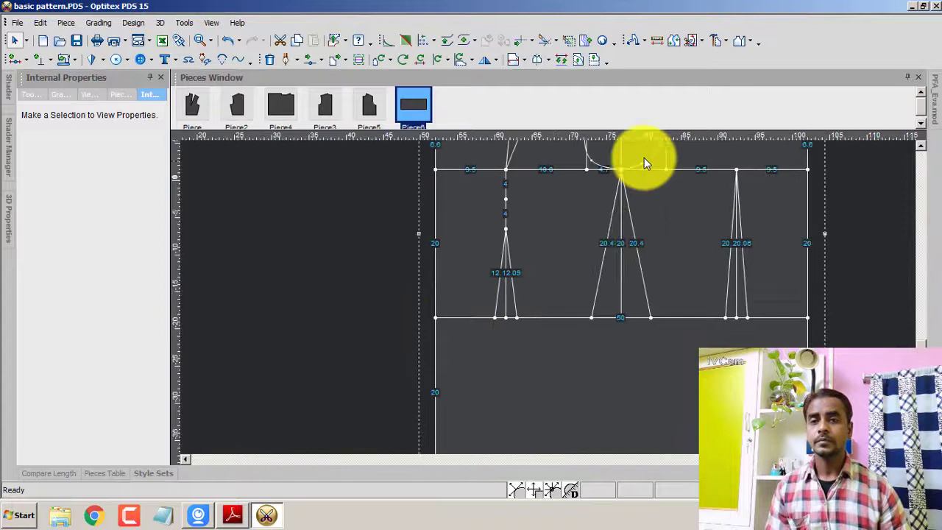
{"action": "left_click", "coordinate": [658, 38]}
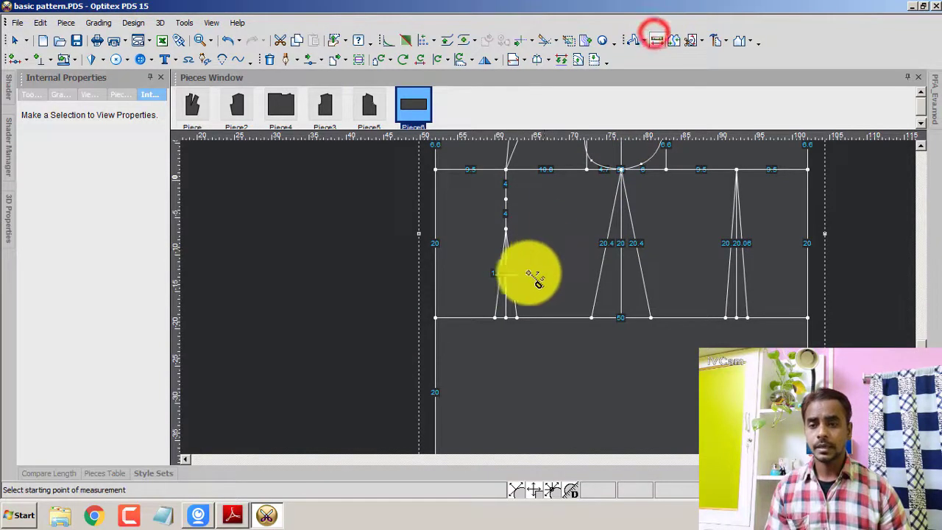
{"action": "left_click", "coordinate": [505, 318]}
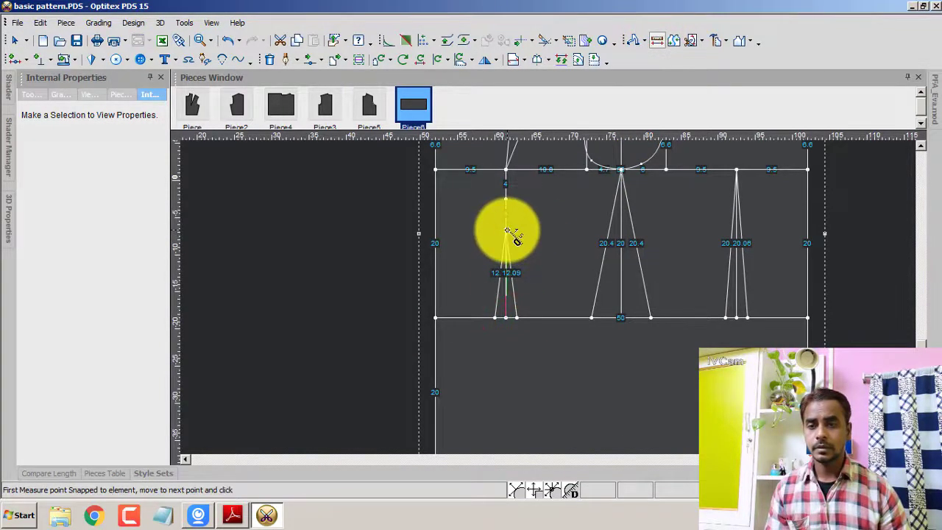
{"action": "left_click", "coordinate": [506, 229]}
{"action": "right_click", "coordinate": [298, 292]}
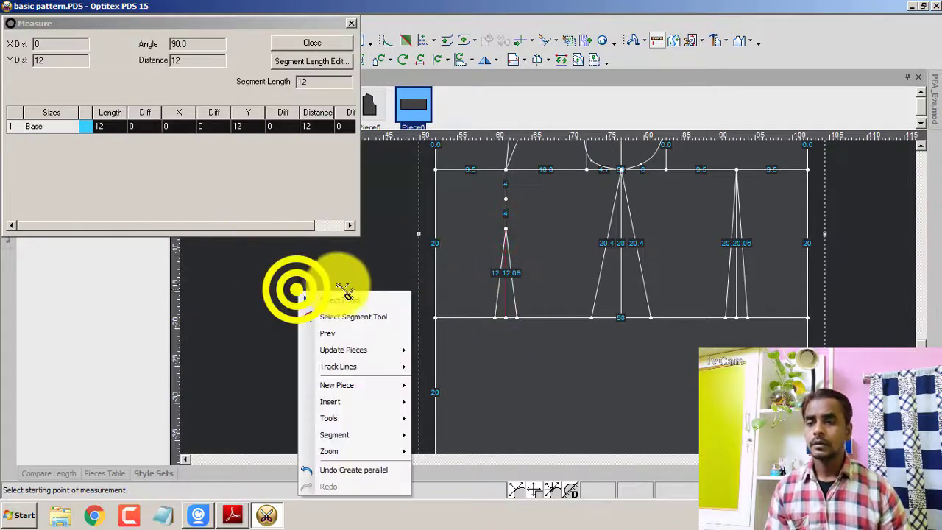
{"action": "left_click", "coordinate": [352, 301]}
{"action": "left_click", "coordinate": [599, 372]}
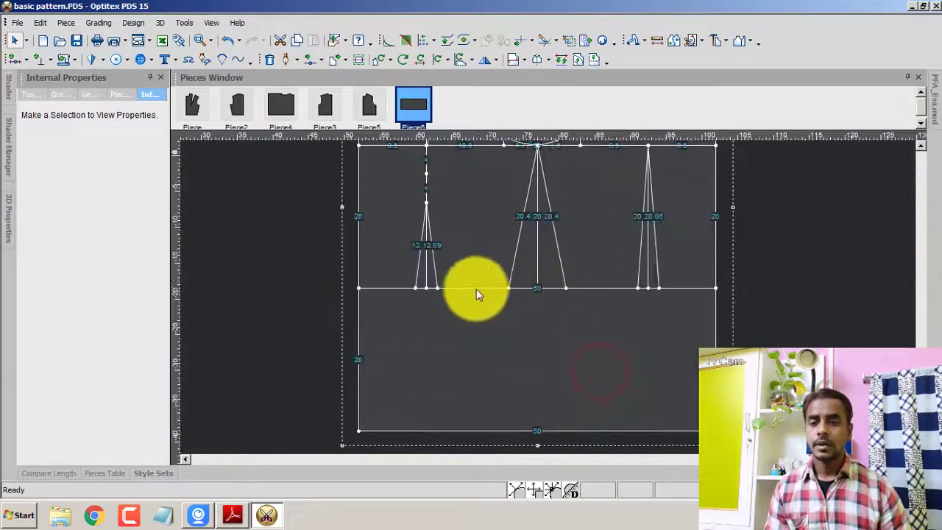
{"action": "left_click", "coordinate": [657, 39]}
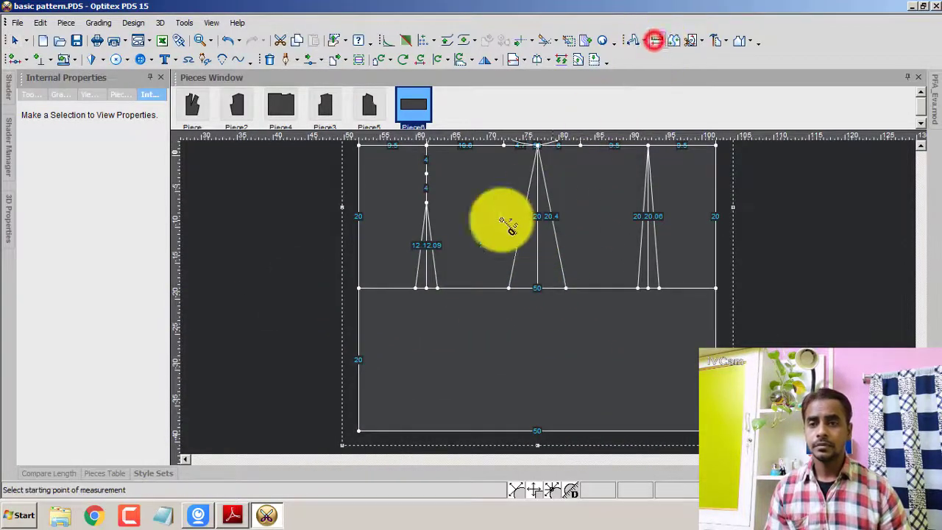
{"action": "left_click", "coordinate": [426, 288]}
{"action": "left_click", "coordinate": [427, 206]}
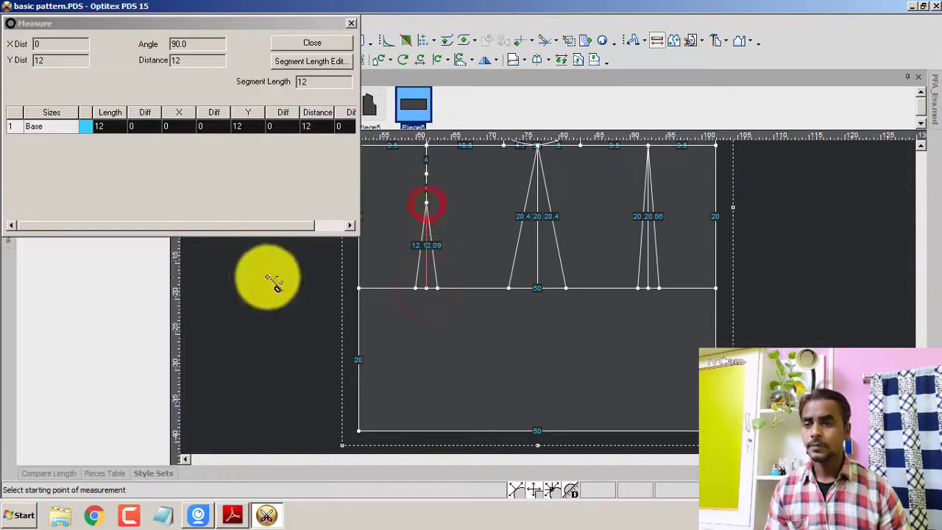
{"action": "left_click", "coordinate": [351, 26]}
Step: Place a horizontal guide below the waistline and two vertical guides through the outer darts
{"action": "right_click", "coordinate": [234, 223]}
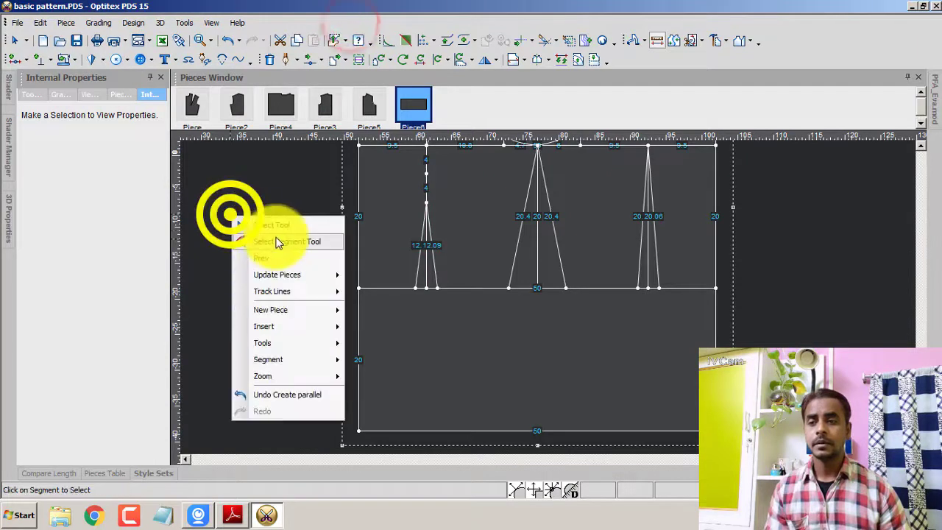
{"action": "left_click", "coordinate": [281, 223]}
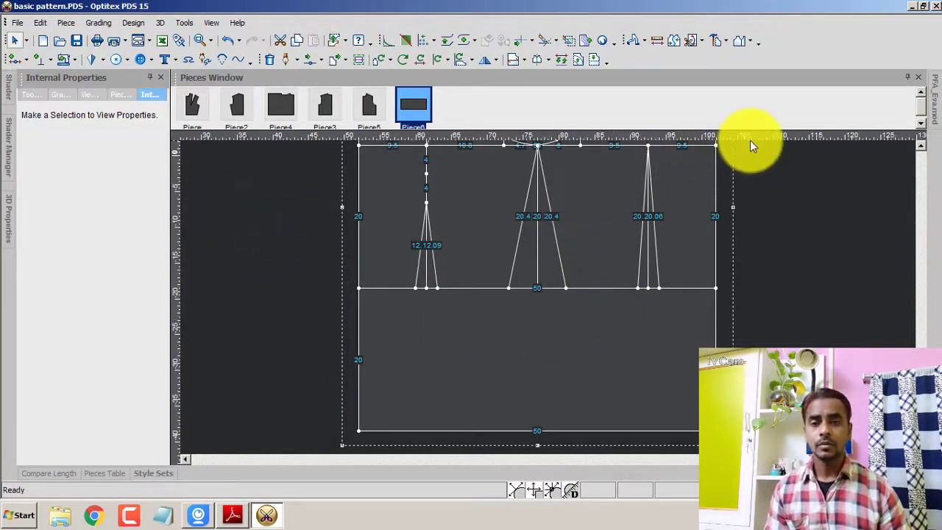
{"action": "left_click_drag", "start_coordinate": [750, 140], "coordinate": [726, 289]}
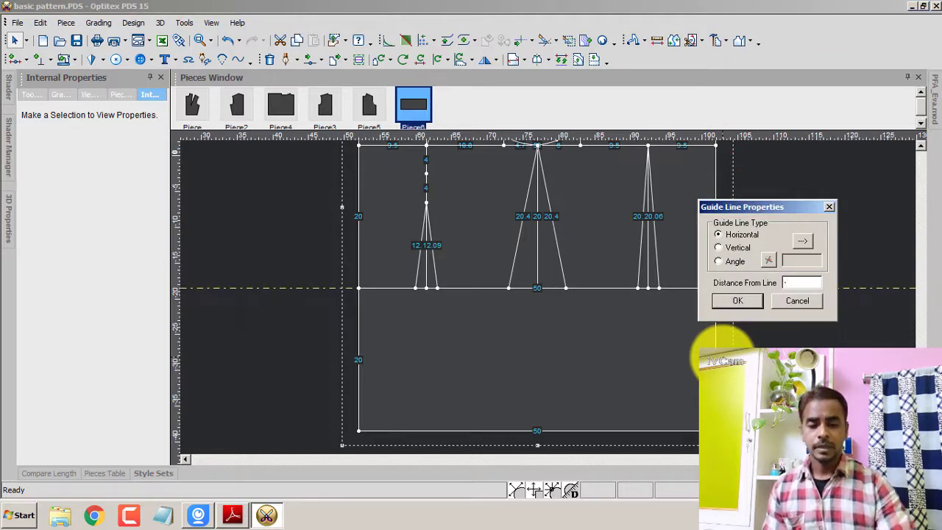
{"action": "left_click", "coordinate": [737, 300]}
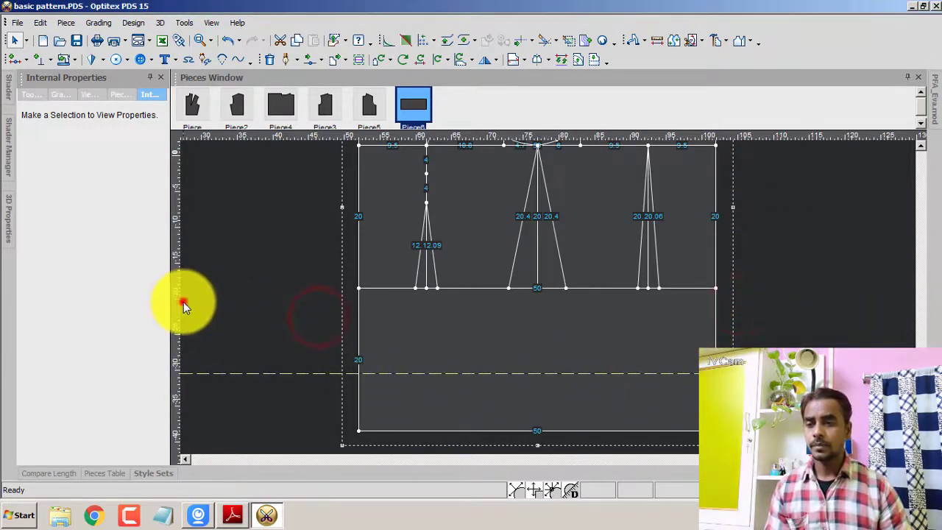
{"action": "left_click_drag", "start_coordinate": [180, 300], "coordinate": [426, 287]}
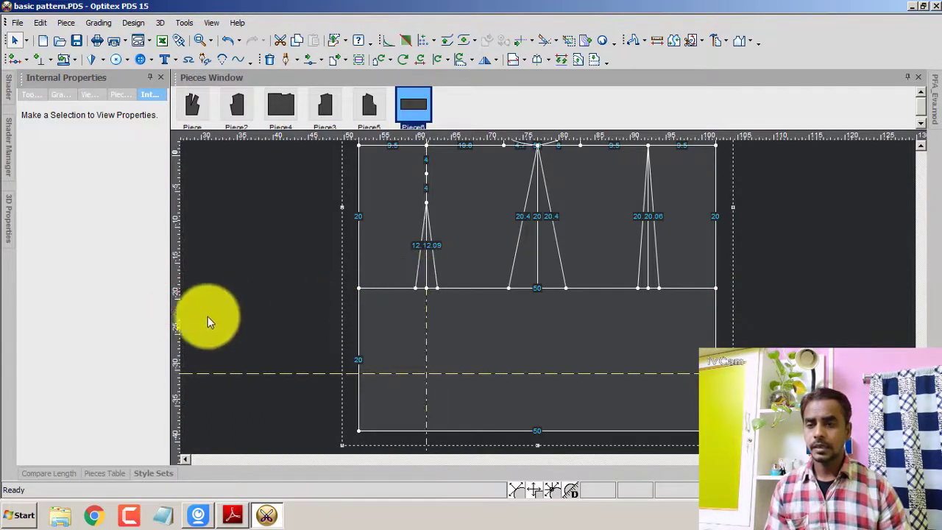
{"action": "left_click_drag", "start_coordinate": [179, 316], "coordinate": [485, 320]}
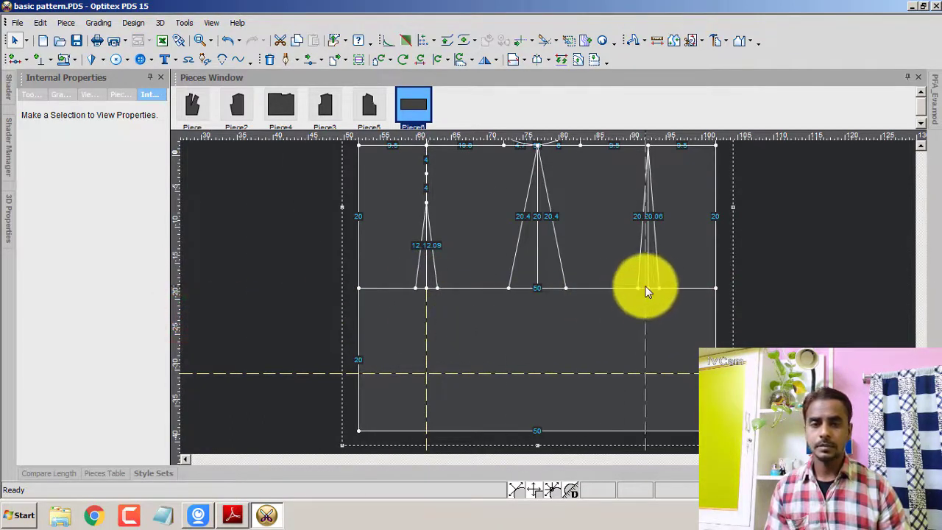
{"action": "left_click_drag", "start_coordinate": [647, 288], "coordinate": [648, 288]}
{"action": "left_click", "coordinate": [768, 289]}
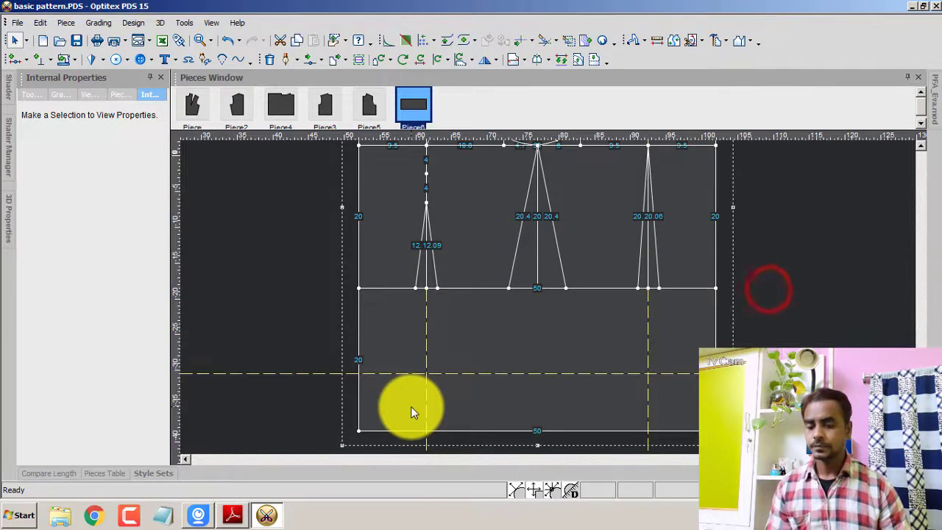
Step: Draw the left dart's 12.09 lower legs down to the guide intersection, forming a diamond
{"action": "key", "text": "d"}
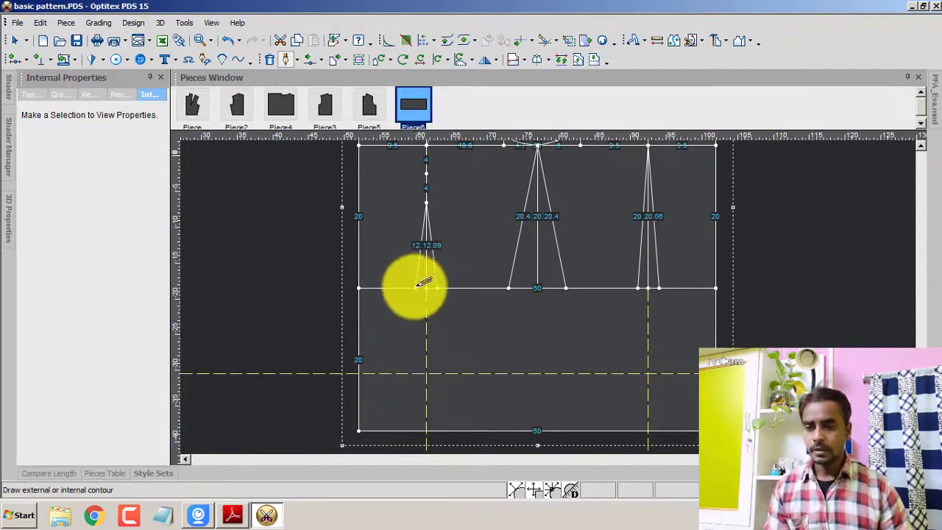
{"action": "left_click", "coordinate": [416, 288]}
{"action": "left_click", "coordinate": [223, 270]}
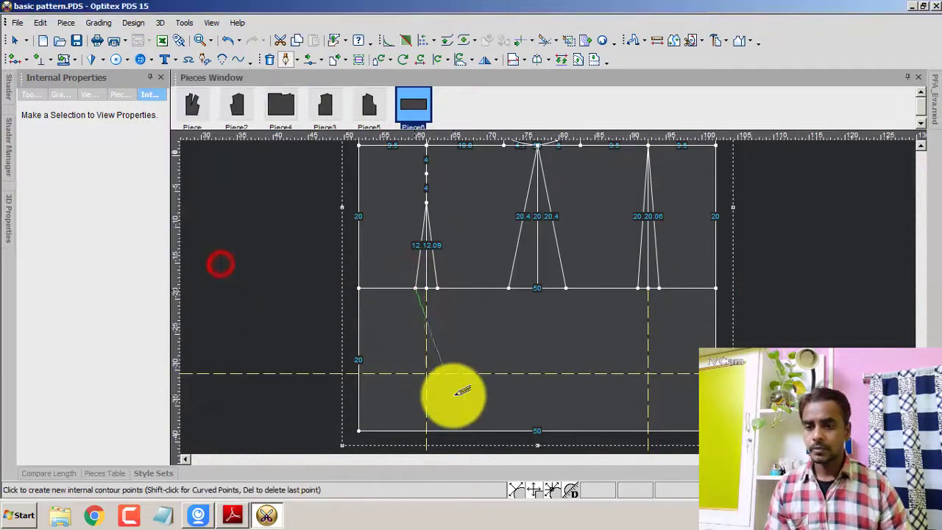
{"action": "scroll", "coordinate": [507, 255], "scroll_direction": "up", "scroll_amount": 2}
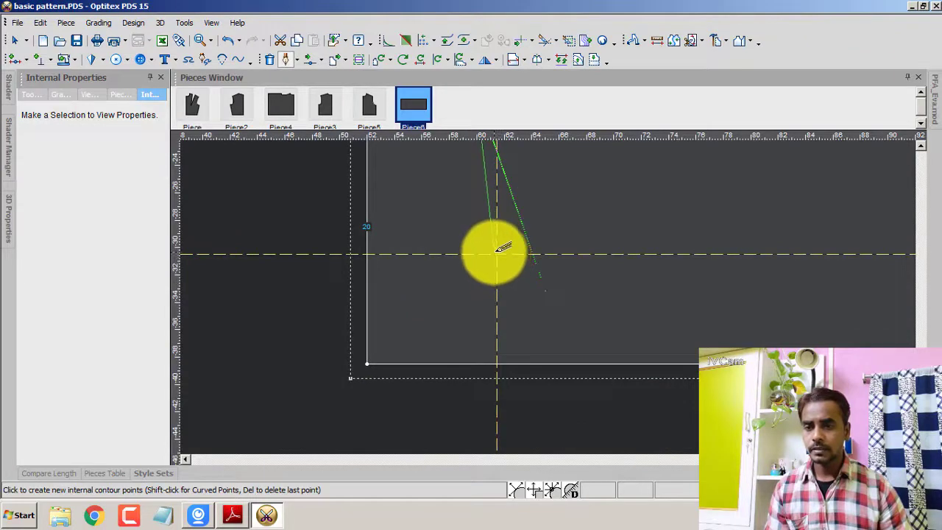
{"action": "left_click", "coordinate": [496, 253]}
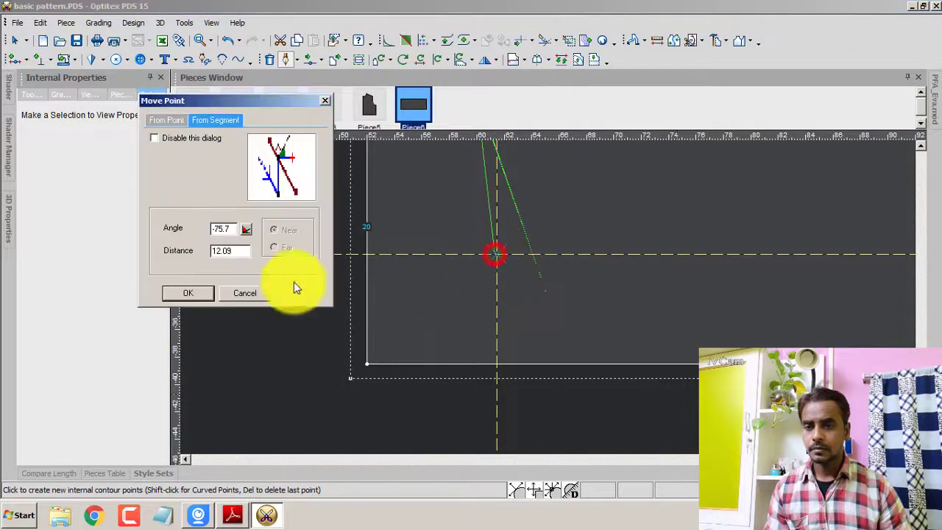
{"action": "left_click", "coordinate": [194, 294]}
{"action": "scroll", "coordinate": [546, 266], "scroll_direction": "down", "scroll_amount": 2}
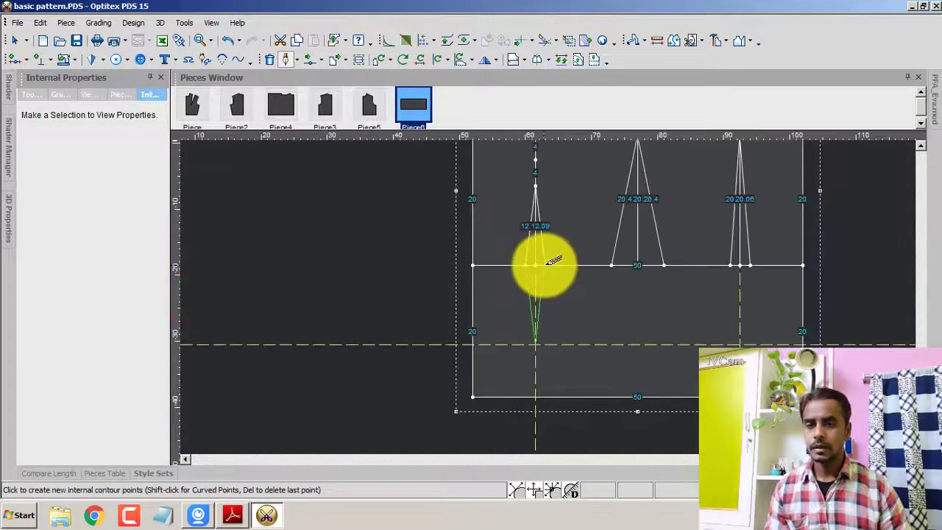
{"action": "left_click", "coordinate": [548, 264]}
{"action": "left_click", "coordinate": [193, 294]}
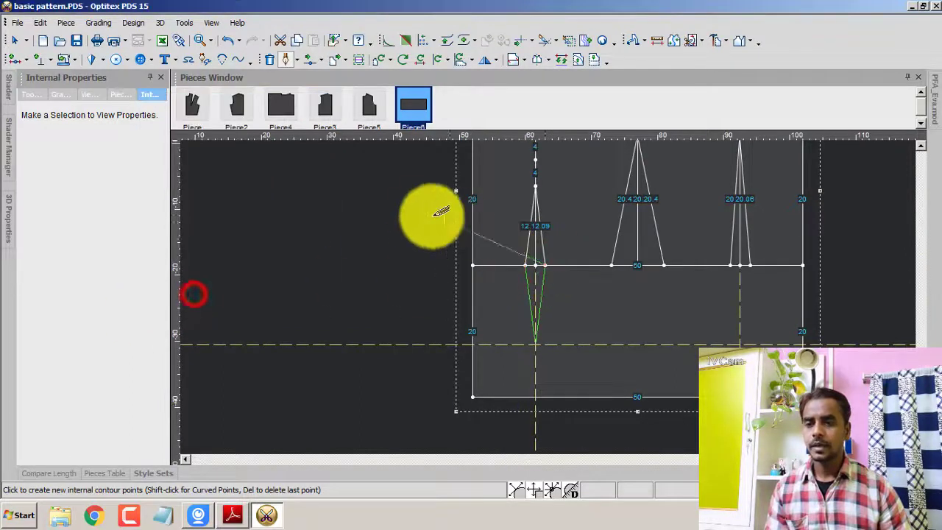
{"action": "right_click", "coordinate": [424, 216]}
{"action": "left_click", "coordinate": [468, 277]}
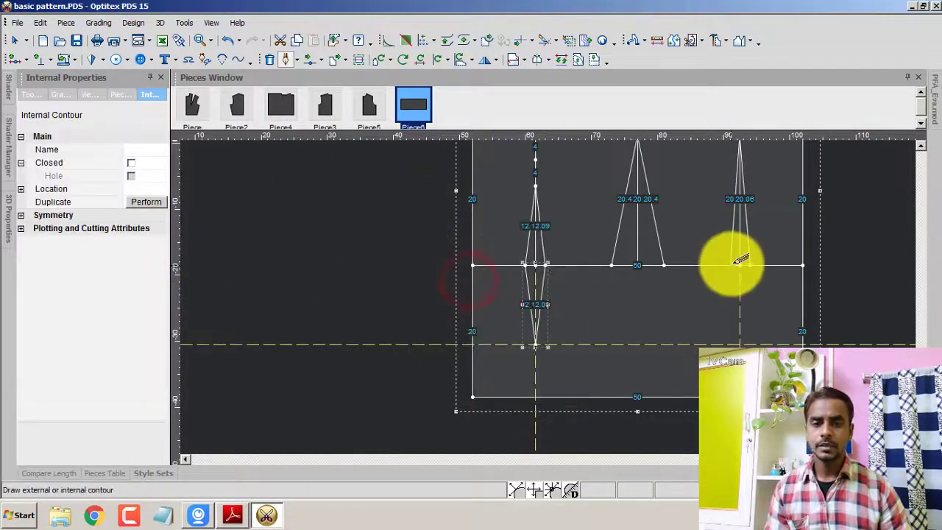
Step: Draw the right dart's 12.09 lower legs to the horizontal guide, completing its diamond
{"action": "left_click", "coordinate": [732, 265]}
{"action": "left_click", "coordinate": [210, 268]}
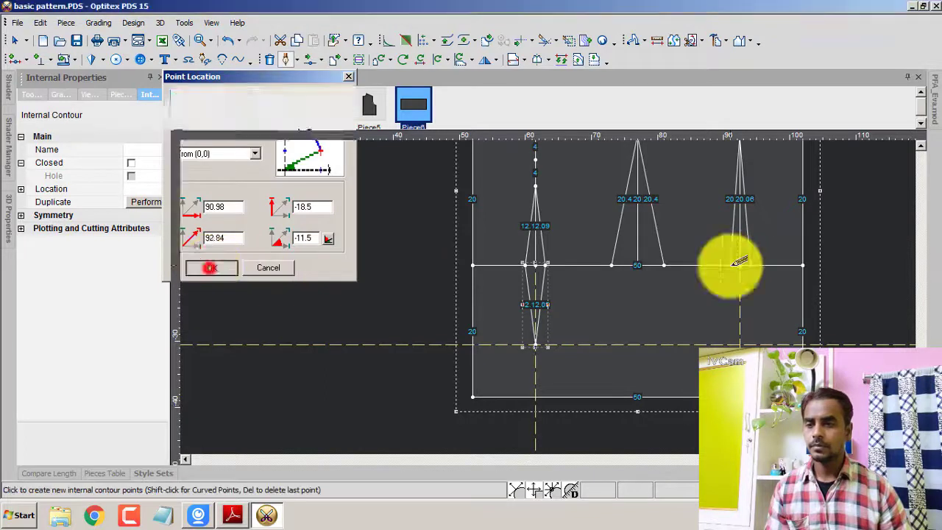
{"action": "left_click", "coordinate": [742, 343]}
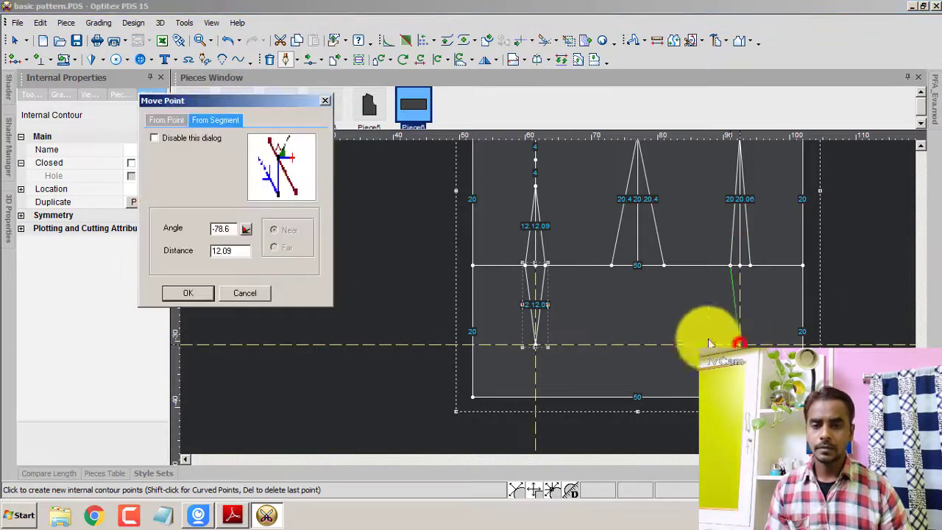
{"action": "left_click", "coordinate": [191, 295]}
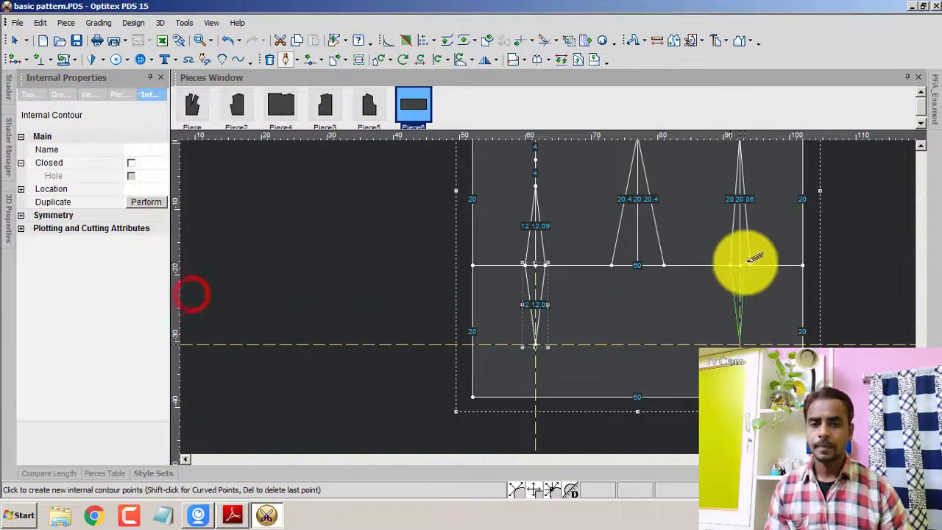
{"action": "left_click", "coordinate": [749, 264]}
{"action": "left_click", "coordinate": [192, 290]}
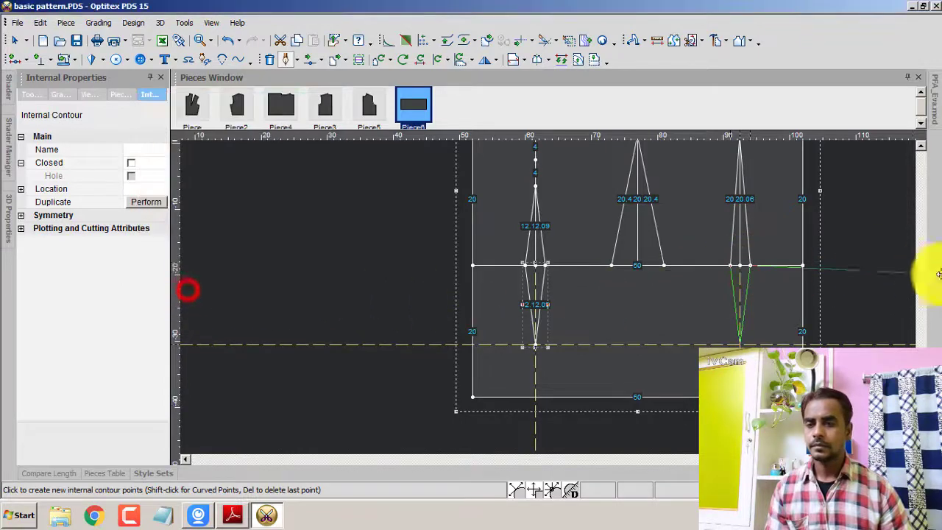
{"action": "right_click", "coordinate": [859, 184]}
{"action": "left_click", "coordinate": [878, 199]}
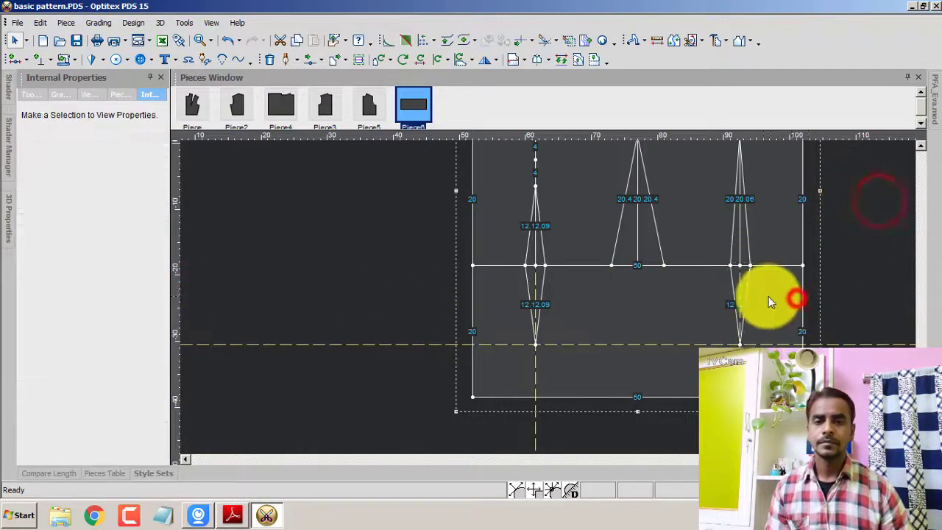
Step: Draw a line from the waistline centre to the hem at 0.5, splitting it 25/25
{"action": "scroll", "coordinate": [446, 286], "scroll_direction": "down", "scroll_amount": 1}
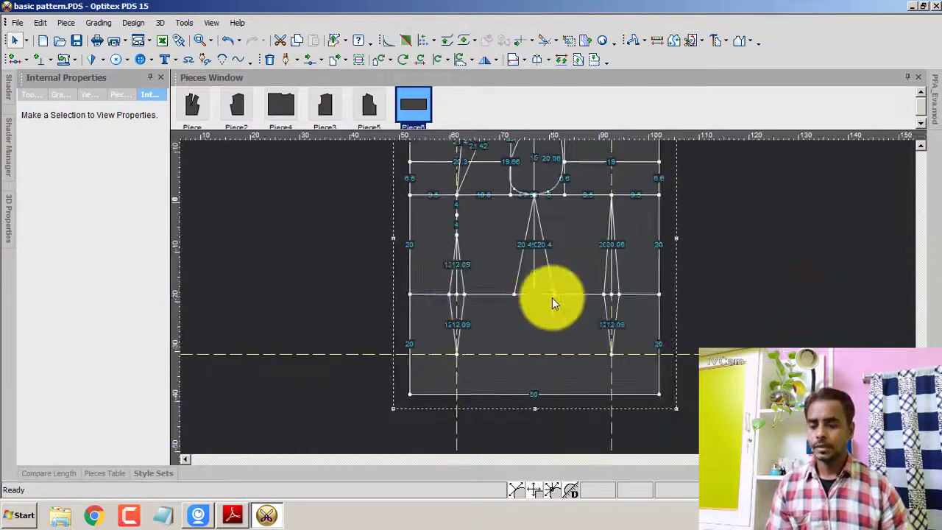
{"action": "right_click", "coordinate": [763, 233]}
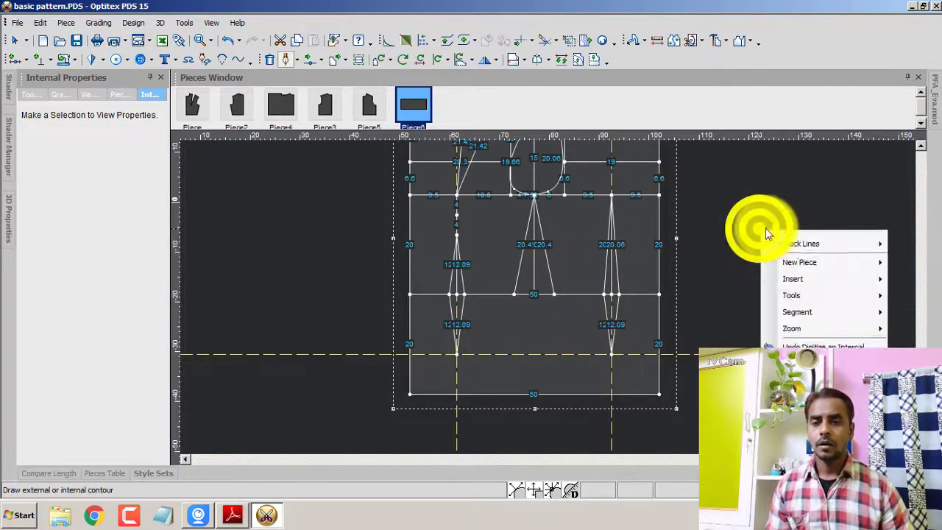
{"action": "left_click", "coordinate": [534, 295]}
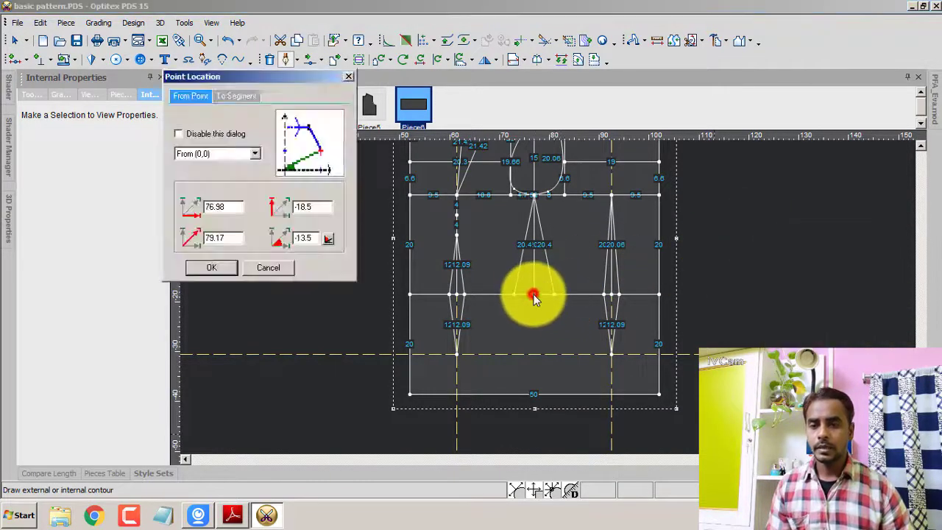
{"action": "left_click", "coordinate": [231, 271]}
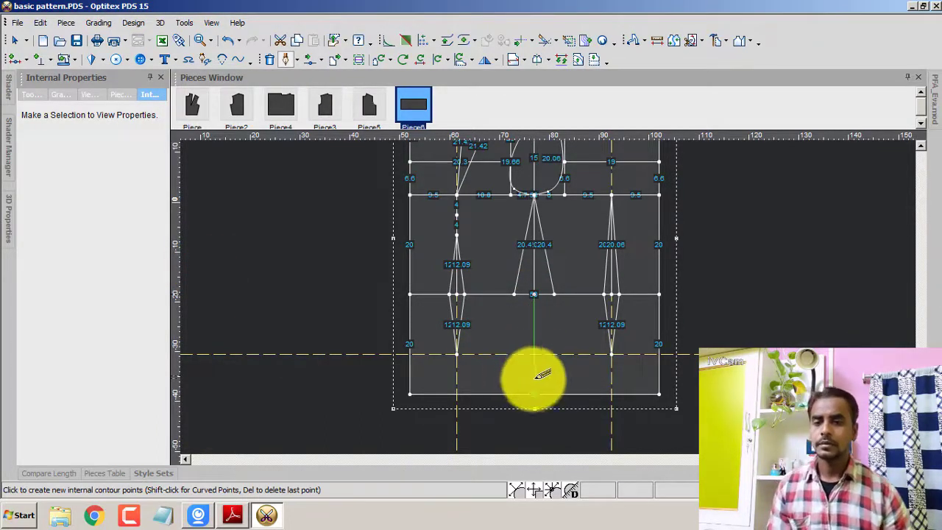
{"action": "left_click", "coordinate": [536, 393]}
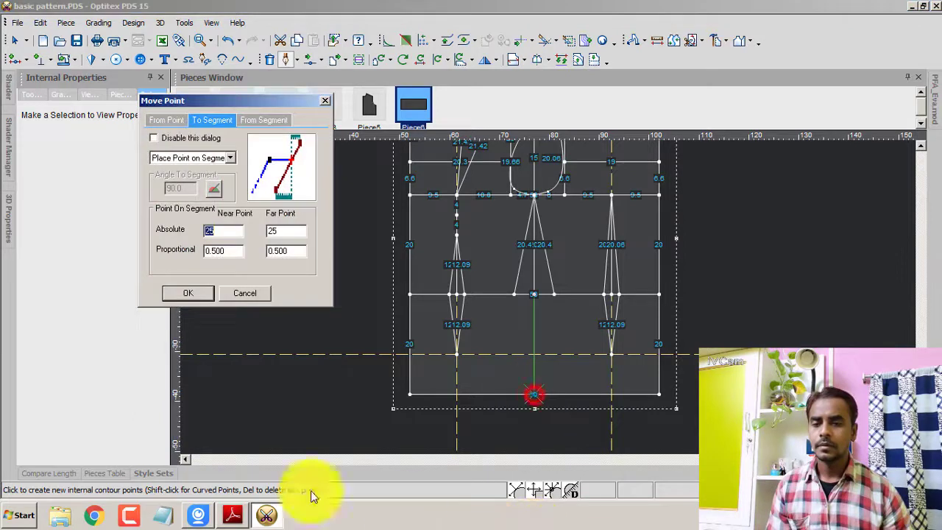
{"action": "left_click", "coordinate": [203, 287]}
{"action": "left_click", "coordinate": [489, 283]}
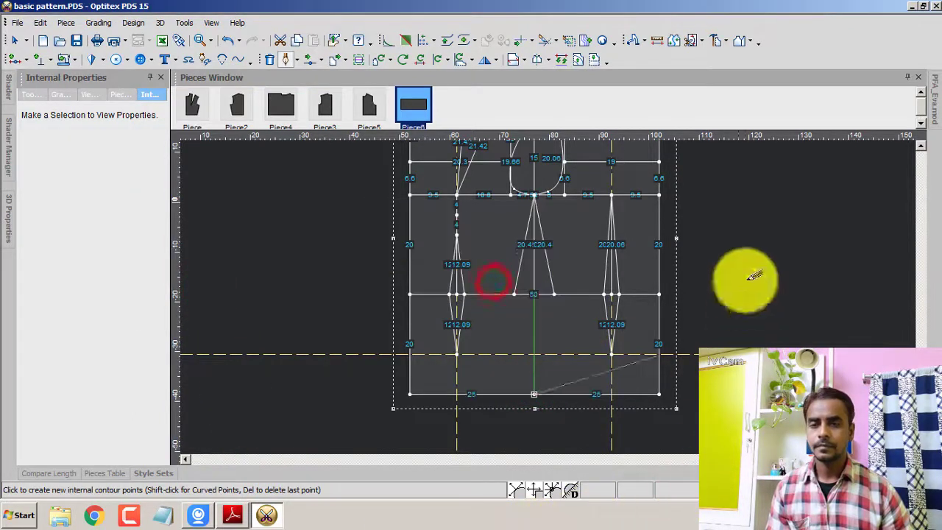
{"action": "right_click", "coordinate": [746, 220]}
{"action": "left_click", "coordinate": [801, 228]}
{"action": "left_click", "coordinate": [820, 331]}
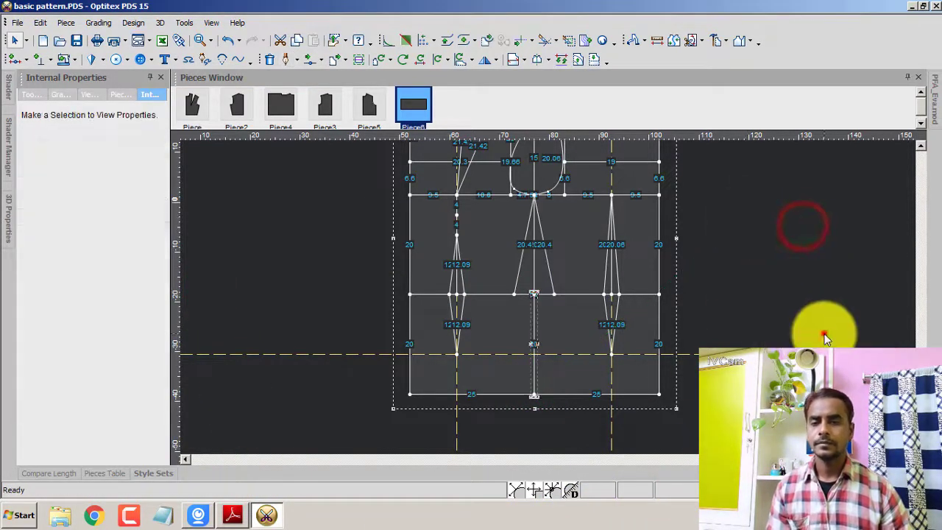
{"action": "scroll", "coordinate": [427, 393], "scroll_direction": "down", "scroll_amount": 2}
{"action": "scroll", "coordinate": [540, 298], "scroll_direction": "down", "scroll_amount": 2}
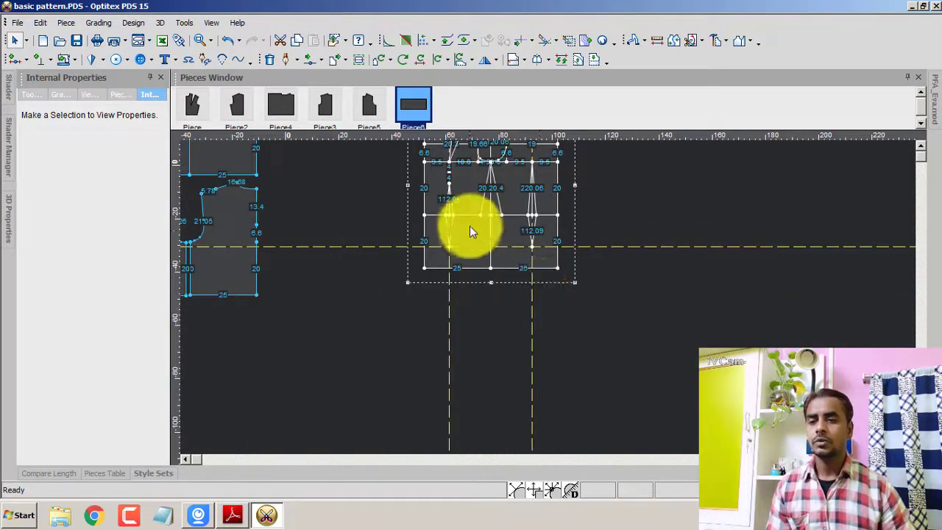
Step: Start the centre dart contour on the waistline, 4 left of the centre line
{"action": "scroll", "coordinate": [561, 288], "scroll_direction": "up", "scroll_amount": 1}
{"action": "scroll", "coordinate": [562, 288], "scroll_direction": "up", "scroll_amount": 1}
{"action": "key", "text": "space"}
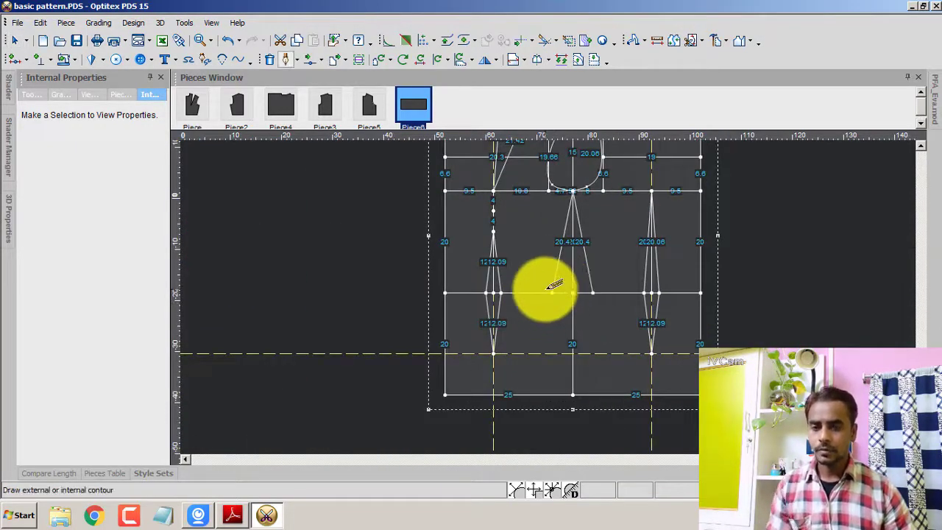
{"action": "left_click", "coordinate": [549, 293]}
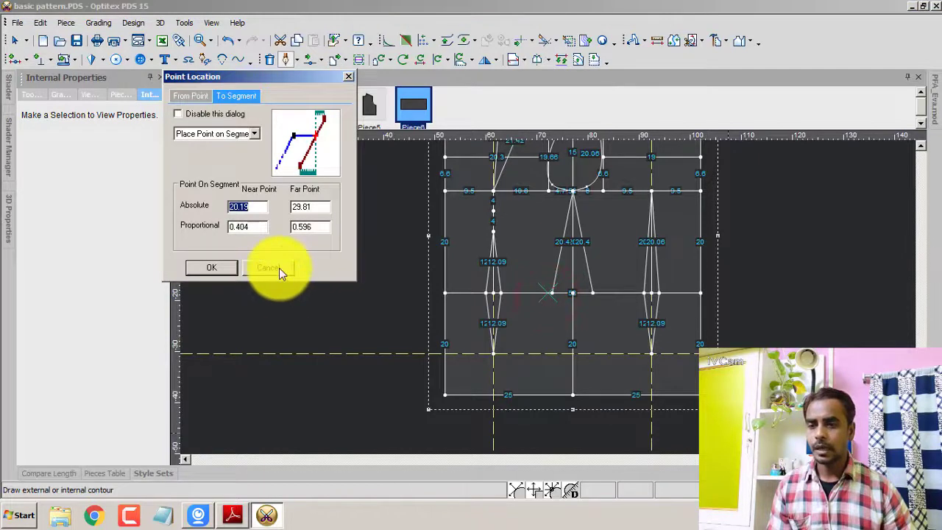
{"action": "left_click", "coordinate": [279, 268]}
{"action": "left_click", "coordinate": [553, 292]}
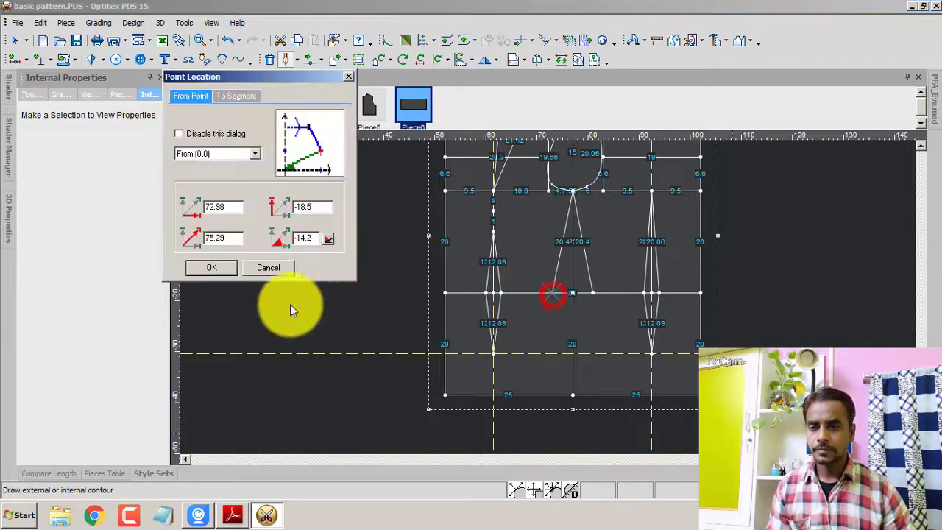
{"action": "left_click", "coordinate": [207, 272]}
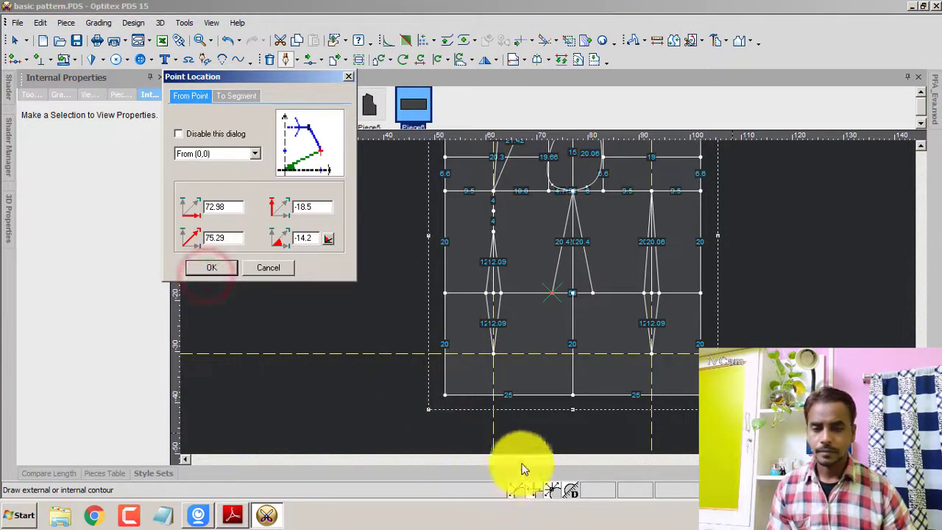
Step: Run the dart legs to the hem midpoint (4 across, -20) and back to the waistline 4 right of centre, then finish drafting
{"action": "left_click", "coordinate": [223, 271]}
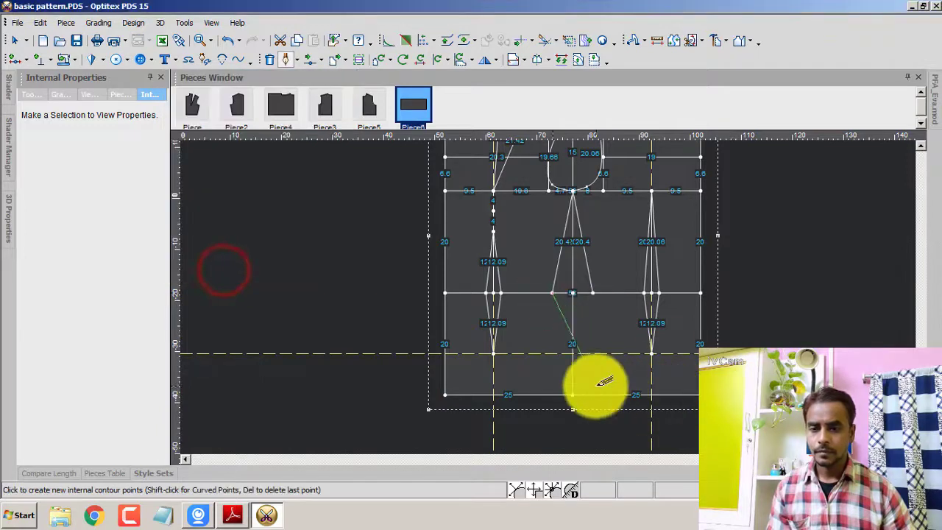
{"action": "left_click", "coordinate": [574, 397]}
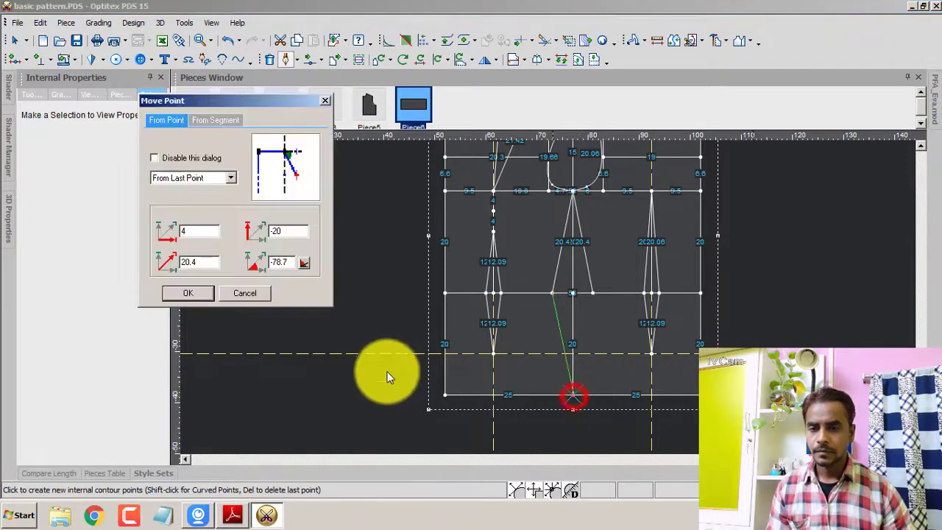
{"action": "left_click", "coordinate": [204, 299]}
{"action": "left_click", "coordinate": [593, 294]}
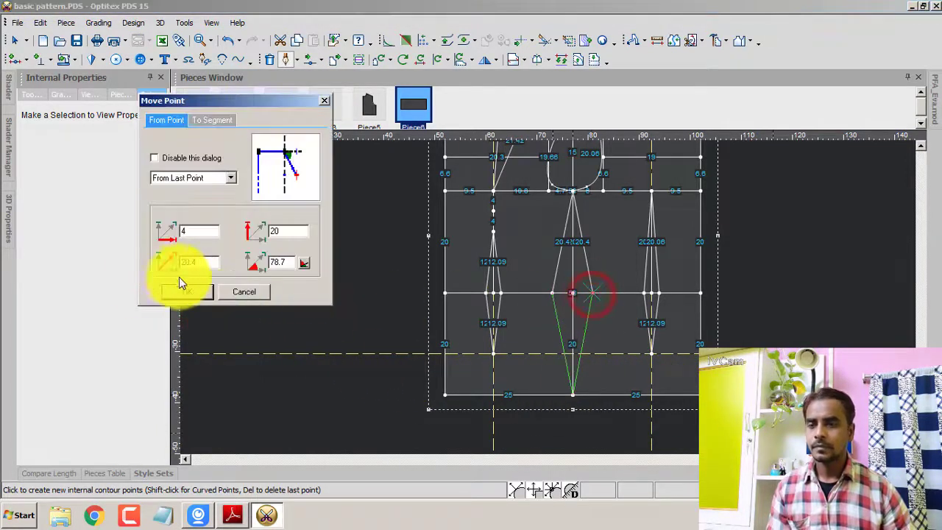
{"action": "left_click", "coordinate": [194, 298]}
{"action": "right_click", "coordinate": [780, 186]}
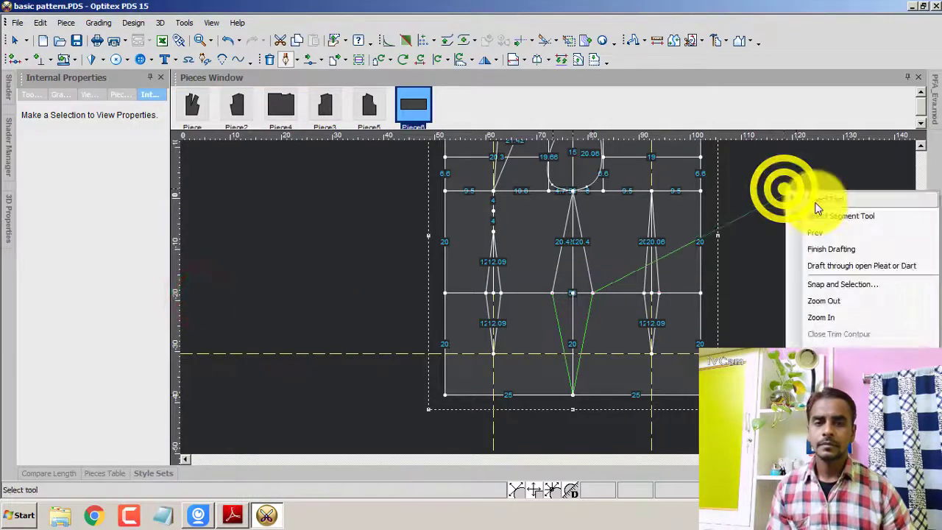
{"action": "left_click", "coordinate": [815, 202]}
{"action": "left_click", "coordinate": [610, 320]}
Step: Drag a piece across to the right, then place it back near the other pieces
{"action": "scroll", "coordinate": [552, 309], "scroll_direction": "down", "scroll_amount": 2}
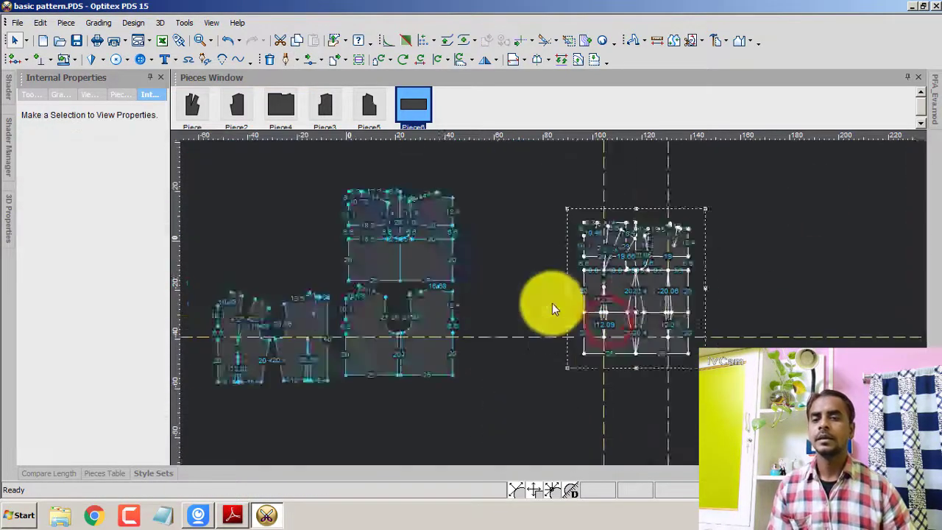
{"action": "scroll", "coordinate": [556, 308], "scroll_direction": "down", "scroll_amount": 1}
{"action": "scroll", "coordinate": [515, 331], "scroll_direction": "up", "scroll_amount": 2}
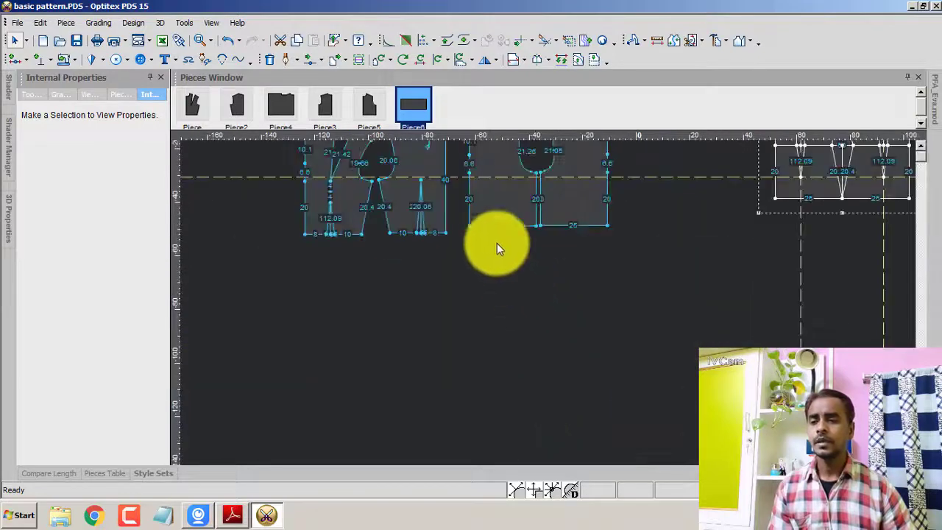
{"action": "left_click_drag", "start_coordinate": [348, 213], "coordinate": [695, 317]}
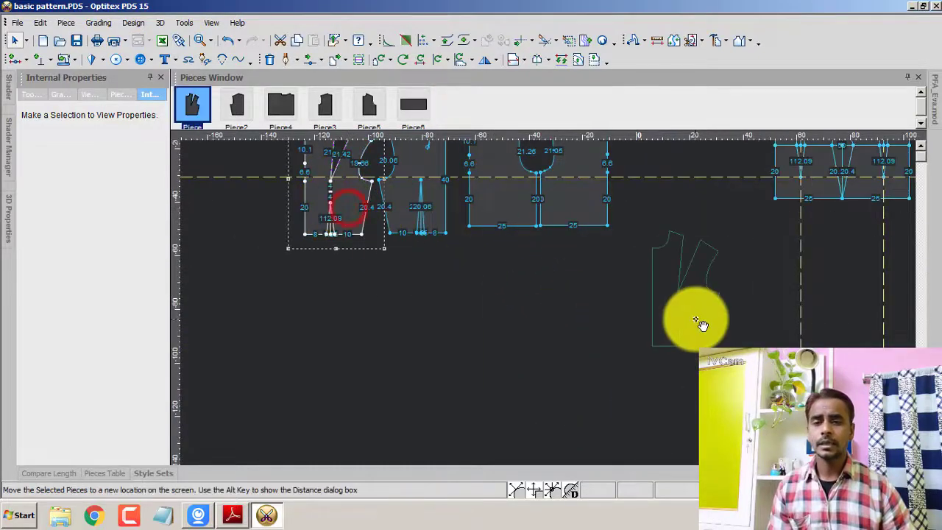
{"action": "scroll", "coordinate": [695, 317], "scroll_direction": "up", "scroll_amount": 1}
{"action": "scroll", "coordinate": [547, 298], "scroll_direction": "down", "scroll_amount": 1}
{"action": "left_click_drag", "start_coordinate": [548, 298], "coordinate": [248, 263]}
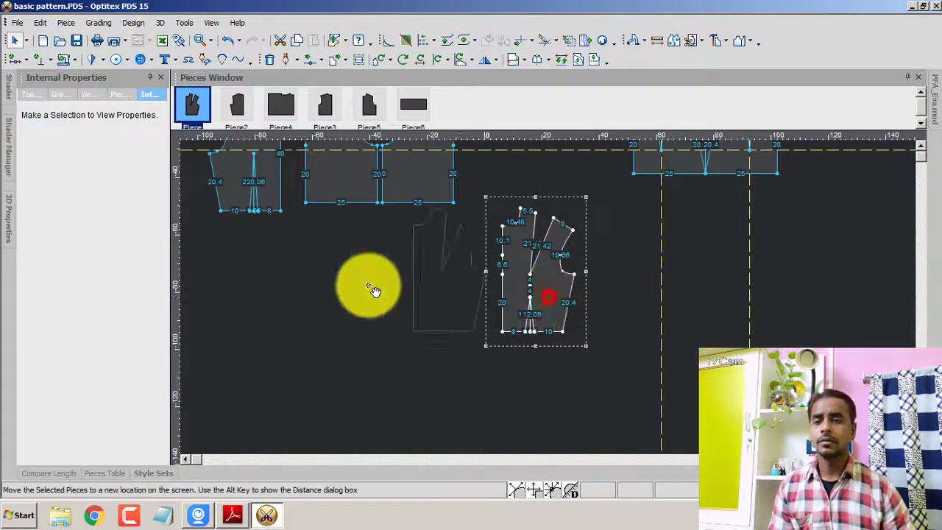
{"action": "scroll", "coordinate": [593, 297], "scroll_direction": "down", "scroll_amount": 1}
{"action": "scroll", "coordinate": [574, 298], "scroll_direction": "up", "scroll_amount": 1}
{"action": "scroll", "coordinate": [552, 301], "scroll_direction": "down", "scroll_amount": 1}
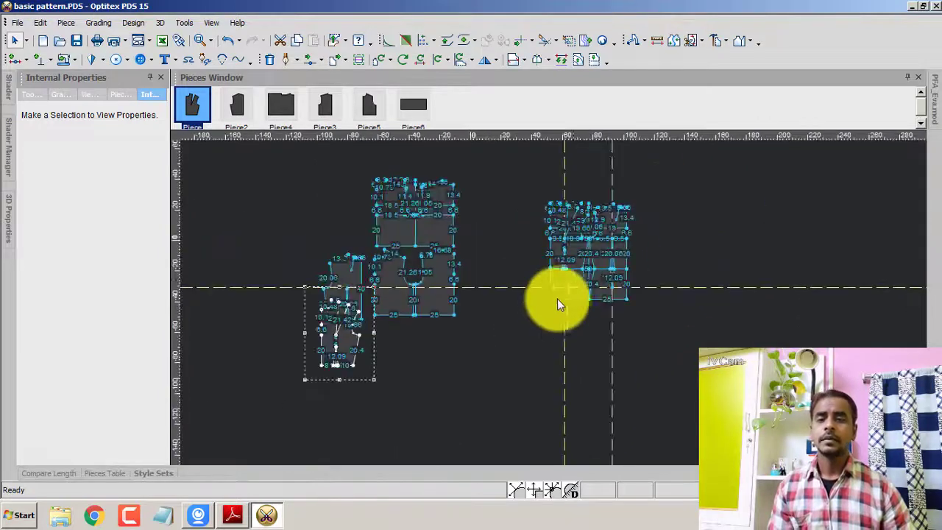
{"action": "scroll", "coordinate": [559, 301], "scroll_direction": "up", "scroll_amount": 1}
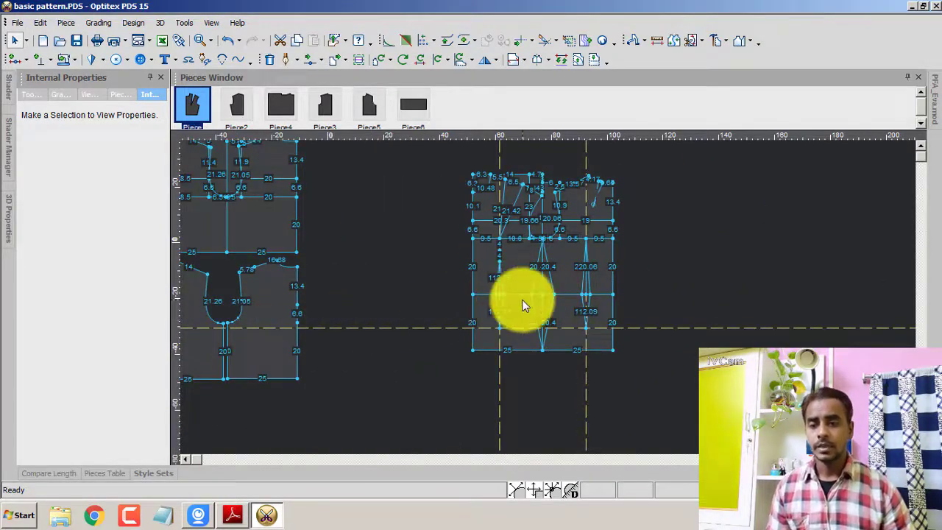
Step: Select the full draft block Piece6 and undo the last piece move
{"action": "left_click", "coordinate": [517, 328]}
{"action": "scroll", "coordinate": [514, 287], "scroll_direction": "up", "scroll_amount": 2}
{"action": "scroll", "coordinate": [549, 298], "scroll_direction": "down", "scroll_amount": 1}
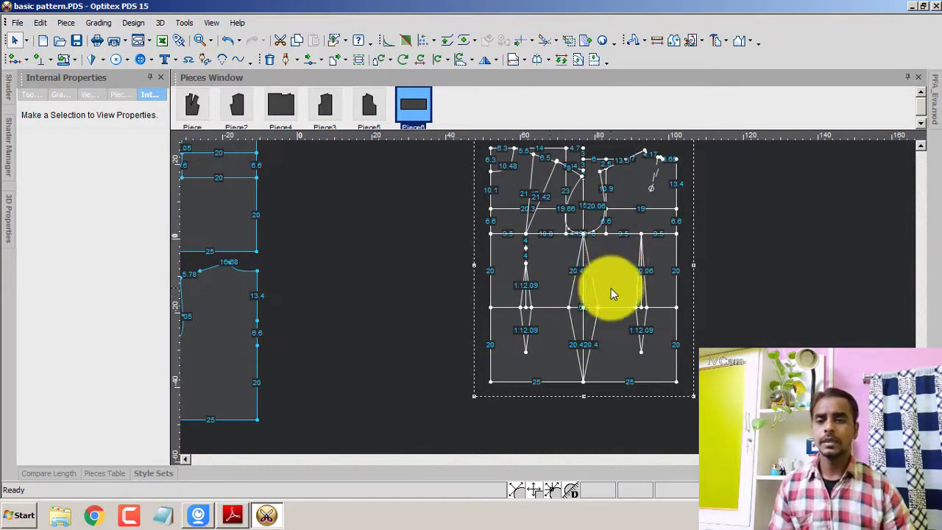
{"action": "key", "text": "ctrl+z"}
{"action": "key", "text": "ctrl+z"}
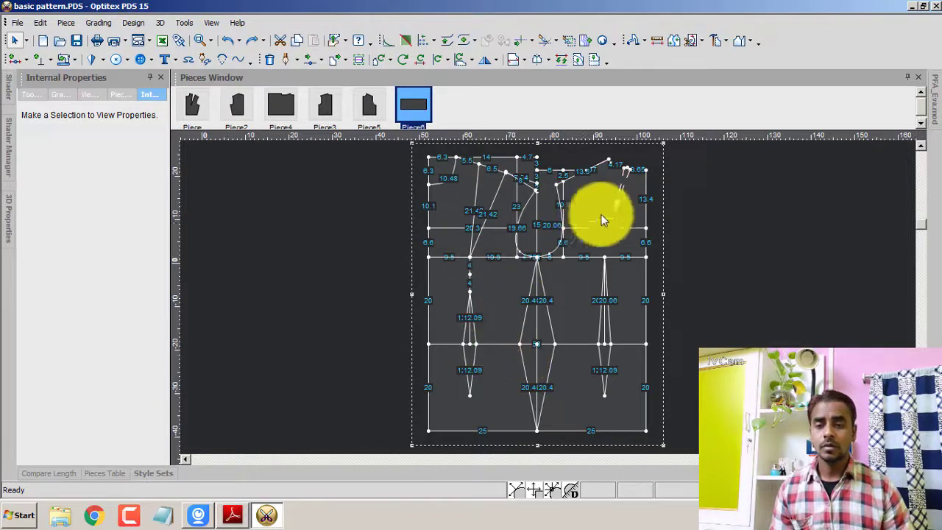
Step: Choose Trace Piece from the Build Piece options
{"action": "left_click", "coordinate": [727, 41]}
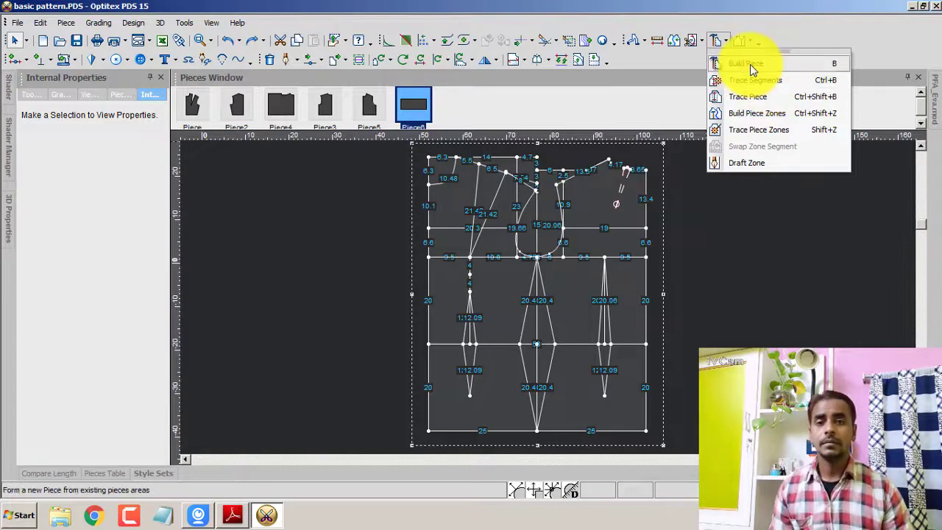
{"action": "left_click", "coordinate": [747, 96]}
{"action": "scroll", "coordinate": [574, 272], "scroll_direction": "up", "scroll_amount": 2}
{"action": "scroll", "coordinate": [549, 302], "scroll_direction": "up", "scroll_amount": 1}
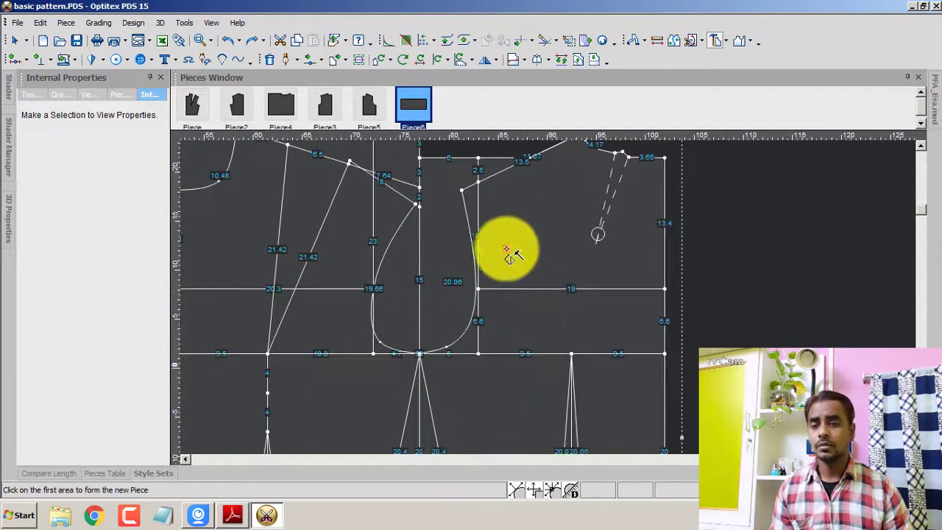
Step: Trace the right panel's areas around the darts into a new piece, Piece7
{"action": "left_click", "coordinate": [506, 236]}
{"action": "left_click", "coordinate": [470, 204]}
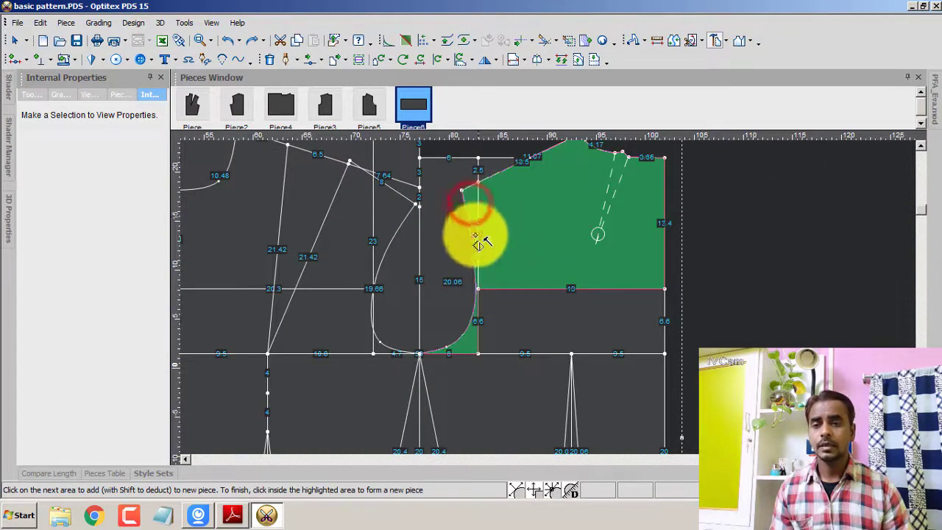
{"action": "left_click", "coordinate": [465, 337]}
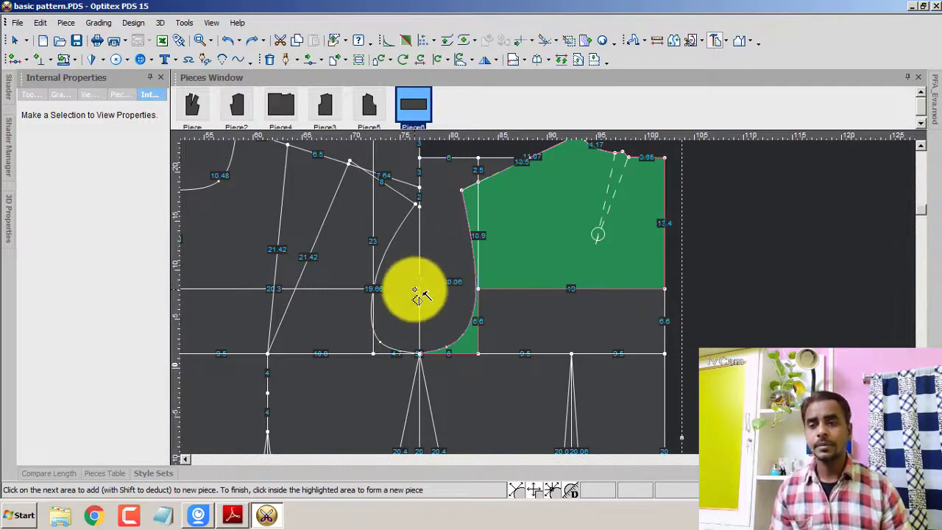
{"action": "left_click", "coordinate": [518, 324]}
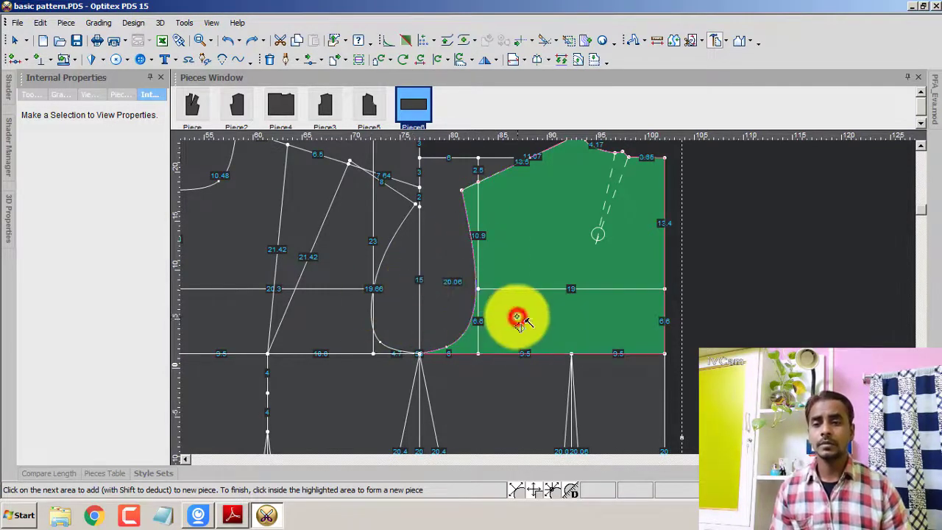
{"action": "left_click", "coordinate": [523, 376]}
{"action": "left_click", "coordinate": [605, 401]}
{"action": "scroll", "coordinate": [551, 301], "scroll_direction": "up", "scroll_amount": 2}
{"action": "scroll", "coordinate": [515, 338], "scroll_direction": "up", "scroll_amount": 2}
{"action": "left_click", "coordinate": [505, 373]}
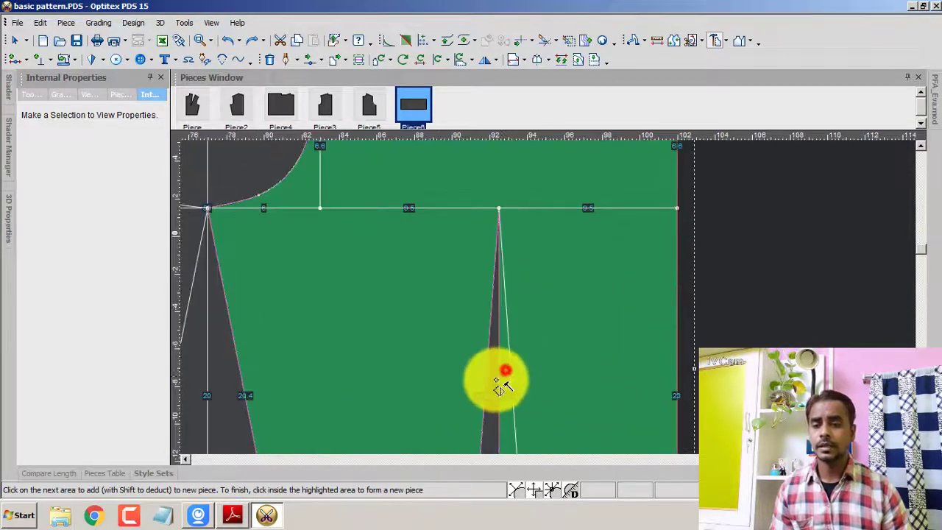
{"action": "scroll", "coordinate": [490, 393], "scroll_direction": "up", "scroll_amount": 1}
{"action": "scroll", "coordinate": [515, 360], "scroll_direction": "down", "scroll_amount": 2}
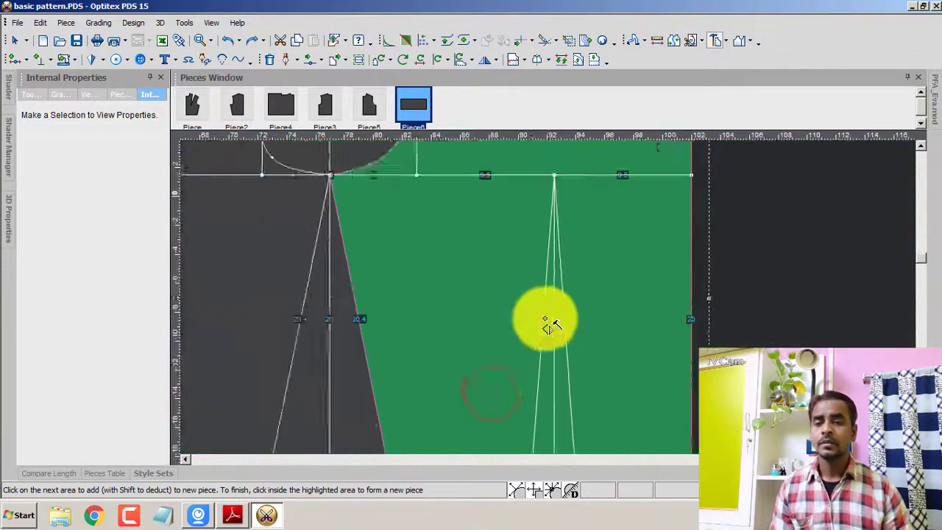
{"action": "scroll", "coordinate": [545, 338], "scroll_direction": "down", "scroll_amount": 4}
{"action": "left_click", "coordinate": [553, 344]}
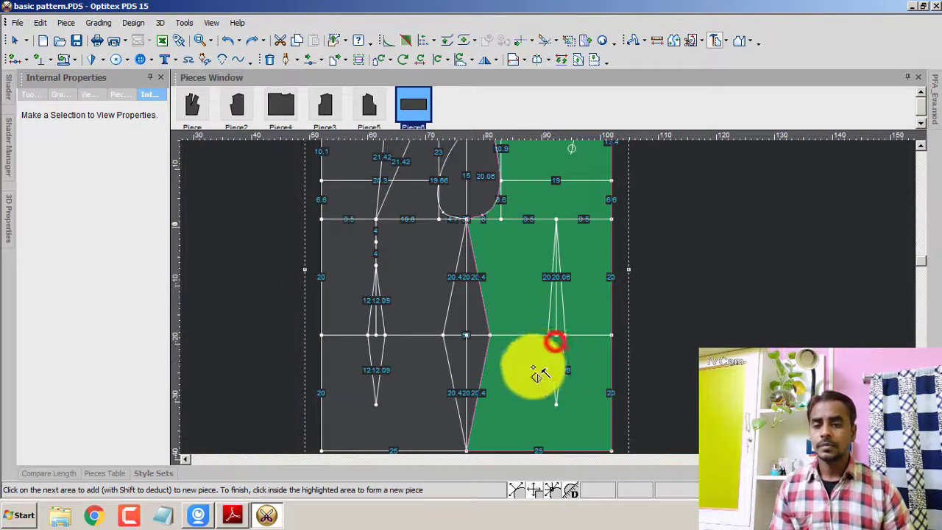
{"action": "scroll", "coordinate": [541, 345], "scroll_direction": "down", "scroll_amount": 2}
{"action": "scroll", "coordinate": [553, 265], "scroll_direction": "up", "scroll_amount": 1}
{"action": "scroll", "coordinate": [550, 265], "scroll_direction": "down", "scroll_amount": 1}
{"action": "scroll", "coordinate": [549, 293], "scroll_direction": "up", "scroll_amount": 2}
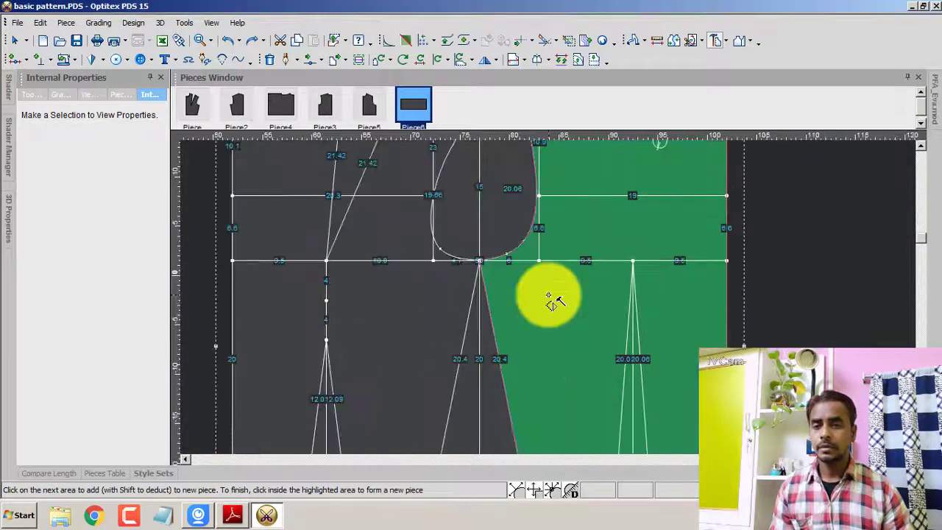
{"action": "left_click", "coordinate": [559, 296]}
Step: Trace the left panel's areas, neck to hem, into a new piece, Piece8
{"action": "left_click", "coordinate": [557, 192]}
{"action": "scroll", "coordinate": [585, 173], "scroll_direction": "down", "scroll_amount": 2}
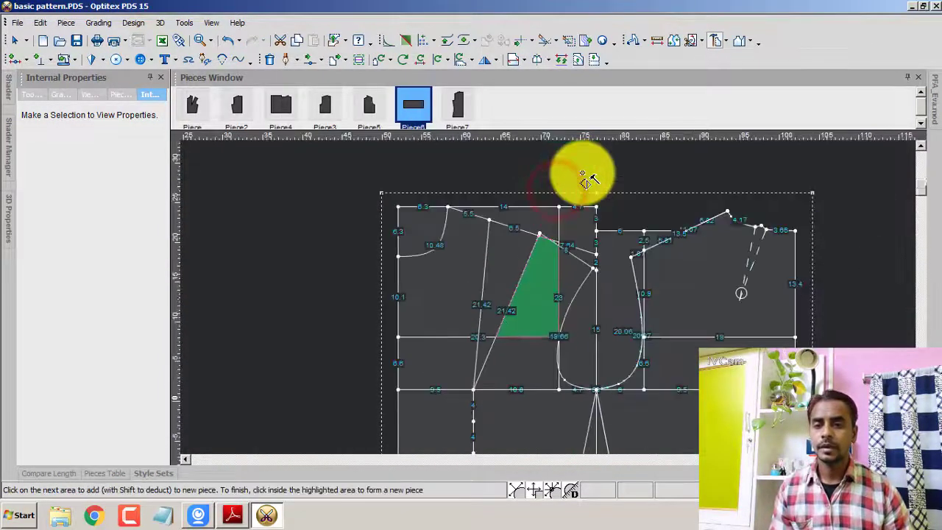
{"action": "scroll", "coordinate": [581, 287], "scroll_direction": "up", "scroll_amount": 2}
{"action": "left_click", "coordinate": [575, 259]}
{"action": "scroll", "coordinate": [553, 290], "scroll_direction": "up", "scroll_amount": 2}
{"action": "scroll", "coordinate": [556, 276], "scroll_direction": "up", "scroll_amount": 1}
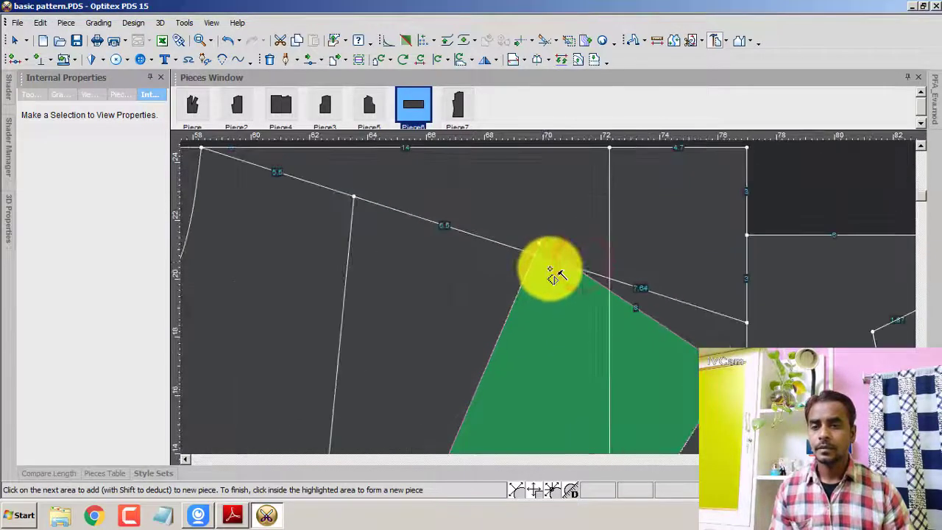
{"action": "left_click", "coordinate": [542, 253]}
{"action": "scroll", "coordinate": [500, 324], "scroll_direction": "down", "scroll_amount": 2}
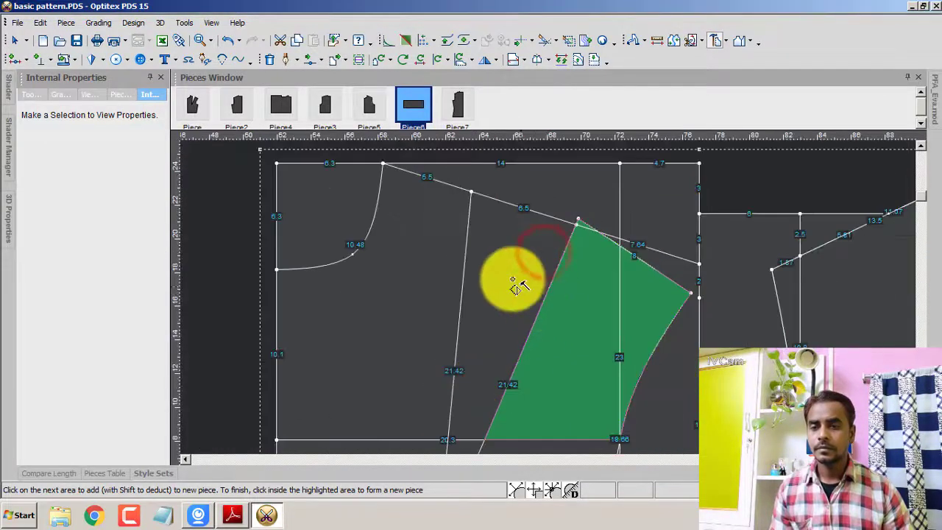
{"action": "left_click", "coordinate": [510, 277]}
{"action": "left_click", "coordinate": [376, 270]}
{"action": "scroll", "coordinate": [404, 362], "scroll_direction": "down", "scroll_amount": 1}
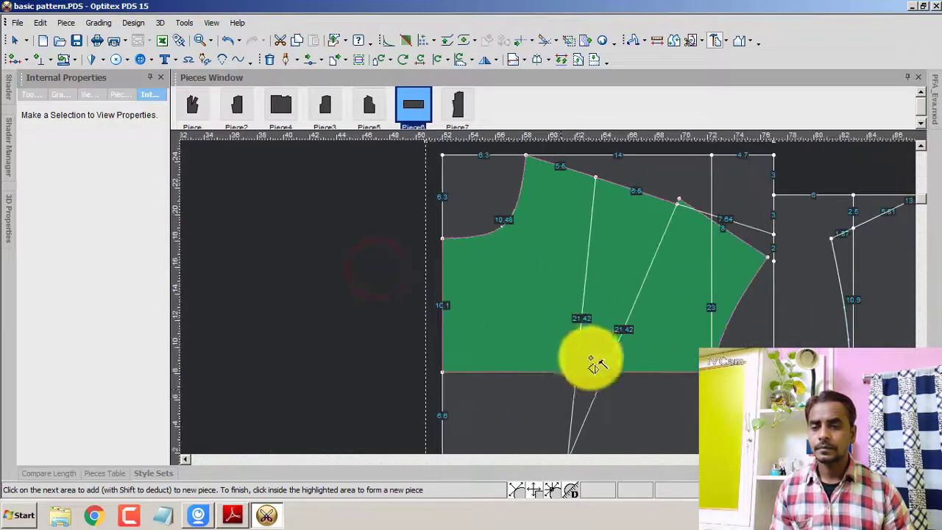
{"action": "left_click", "coordinate": [479, 402]}
{"action": "left_click", "coordinate": [588, 395]}
{"action": "left_click", "coordinate": [650, 423]}
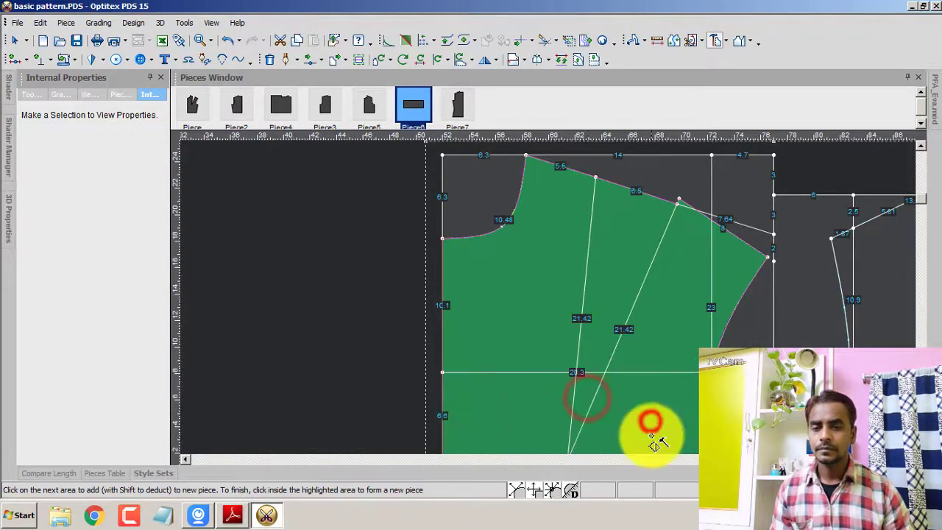
{"action": "scroll", "coordinate": [585, 335], "scroll_direction": "up", "scroll_amount": 1}
{"action": "left_click", "coordinate": [570, 262]}
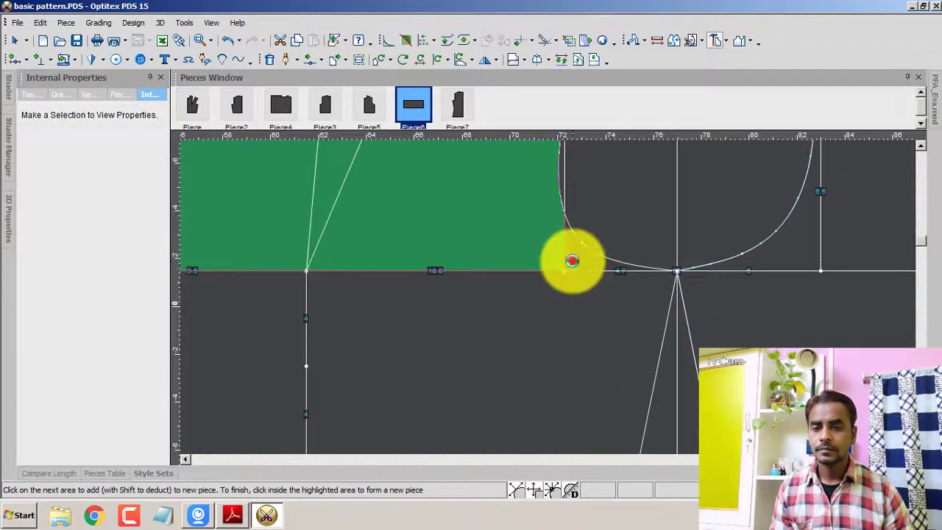
{"action": "left_click", "coordinate": [565, 326]}
{"action": "scroll", "coordinate": [454, 362], "scroll_direction": "down", "scroll_amount": 2}
{"action": "scroll", "coordinate": [535, 341], "scroll_direction": "down", "scroll_amount": 1}
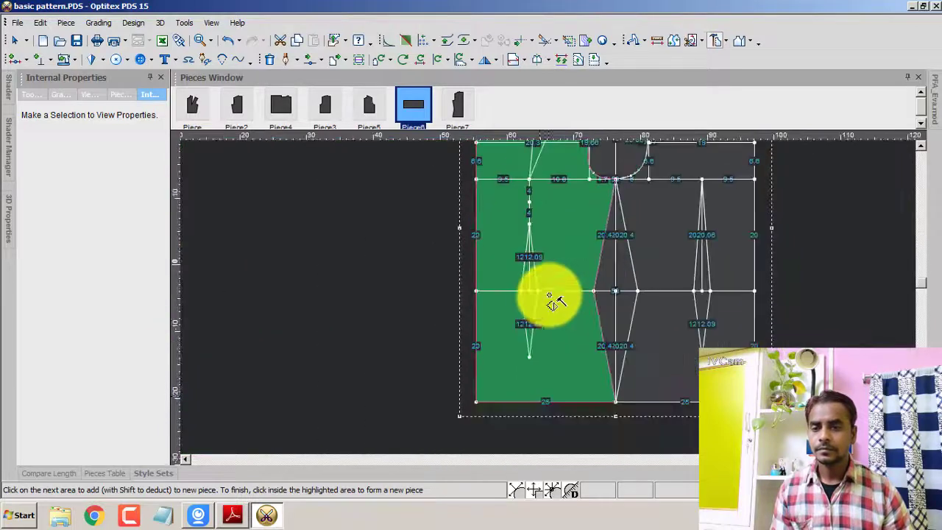
{"action": "left_click", "coordinate": [547, 261]}
{"action": "right_click", "coordinate": [311, 232]}
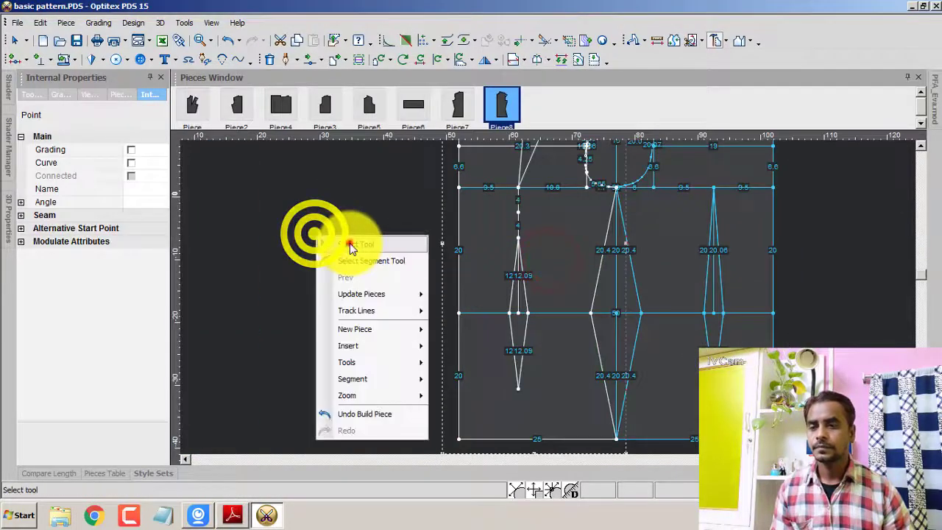
Step: Move the draft block Piece6 to the left side of the canvas
{"action": "left_click", "coordinate": [350, 243]}
{"action": "left_click_drag", "start_coordinate": [615, 293], "coordinate": [265, 289]}
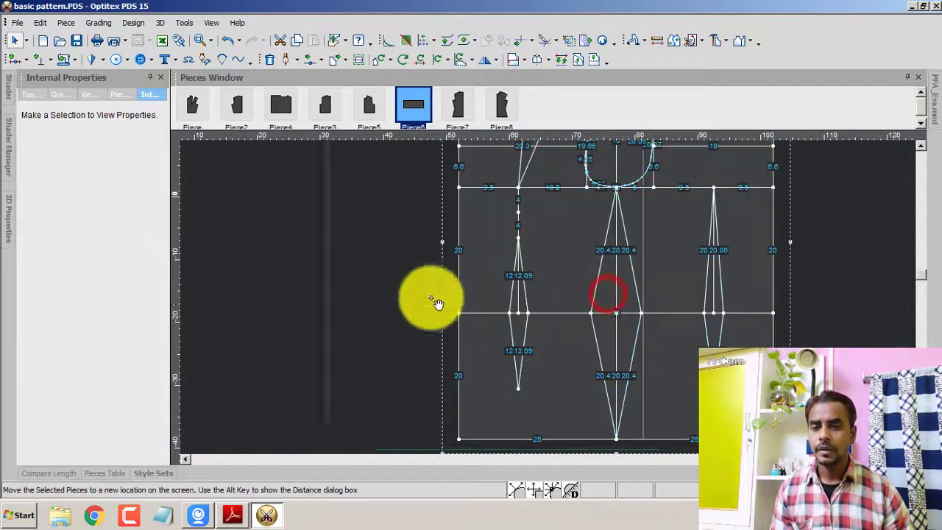
{"action": "left_click", "coordinate": [266, 291]}
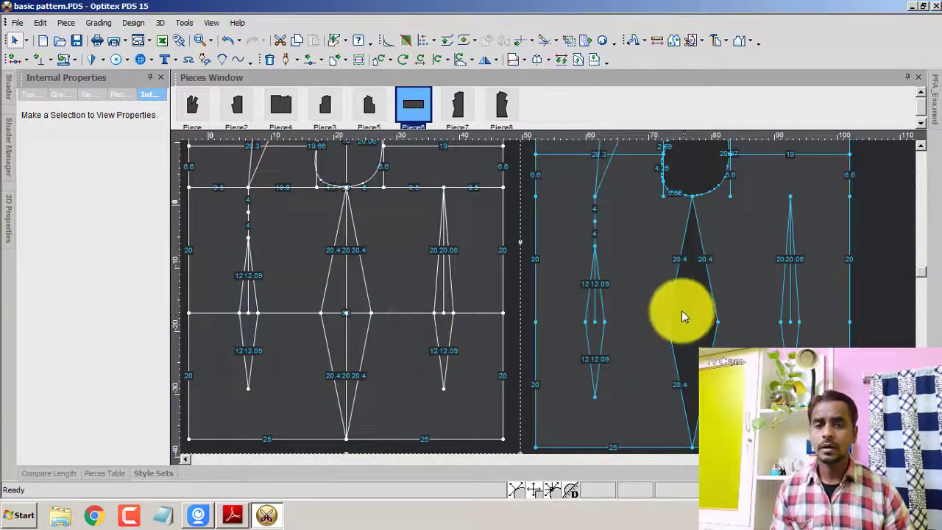
{"action": "scroll", "coordinate": [550, 296], "scroll_direction": "down", "scroll_amount": 2}
{"action": "scroll", "coordinate": [547, 293], "scroll_direction": "up", "scroll_amount": 2}
Step: Delete the stray armhole point and the horizontal internal lines from Piece7 and Piece8
{"action": "key", "text": "Delete"}
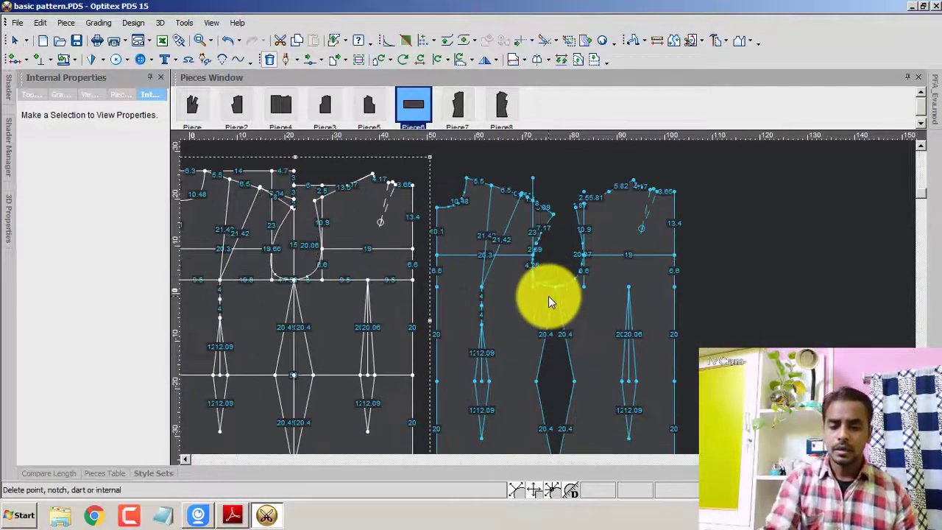
{"action": "left_click", "coordinate": [585, 281]}
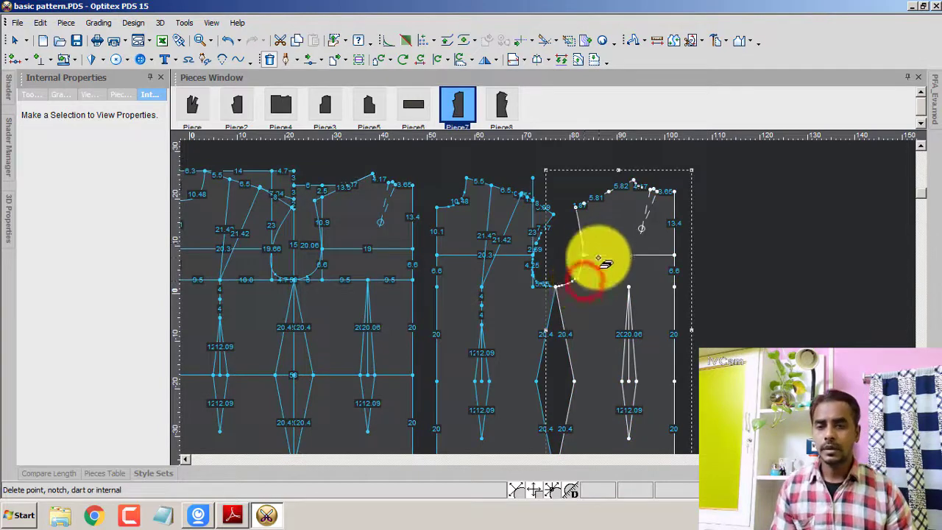
{"action": "left_click", "coordinate": [603, 255]}
{"action": "left_click", "coordinate": [505, 257]}
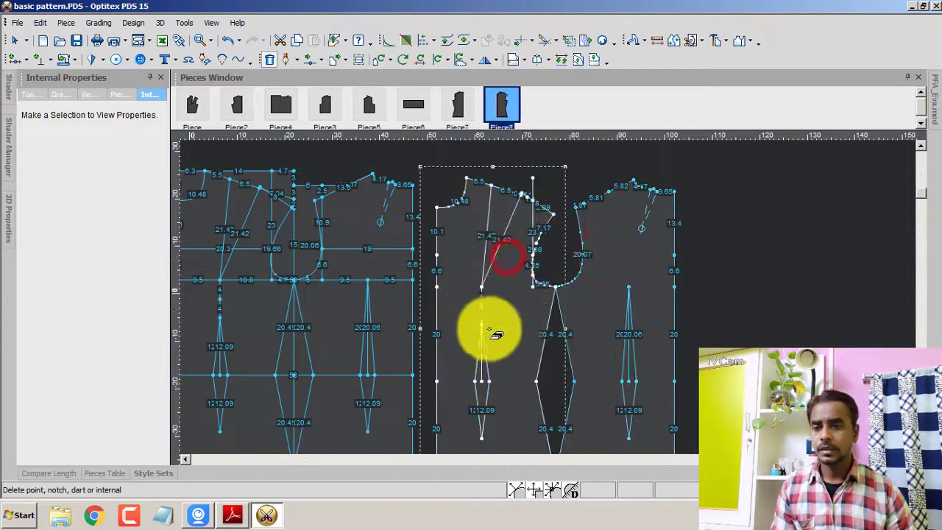
{"action": "scroll", "coordinate": [482, 312], "scroll_direction": "down", "scroll_amount": 1}
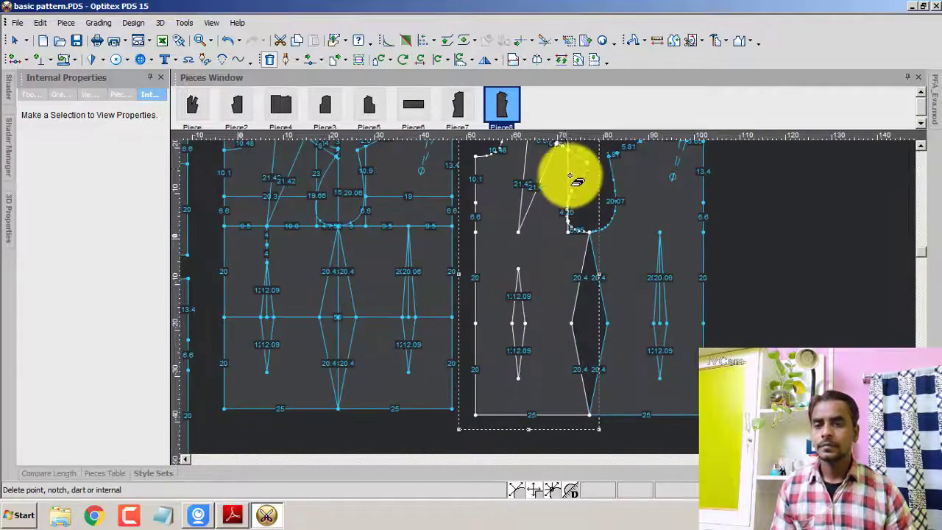
{"action": "left_click", "coordinate": [570, 169]}
Step: Delete the extra points on Piece7's right edge and Piece8's left edge
{"action": "scroll", "coordinate": [553, 298], "scroll_direction": "down", "scroll_amount": 1}
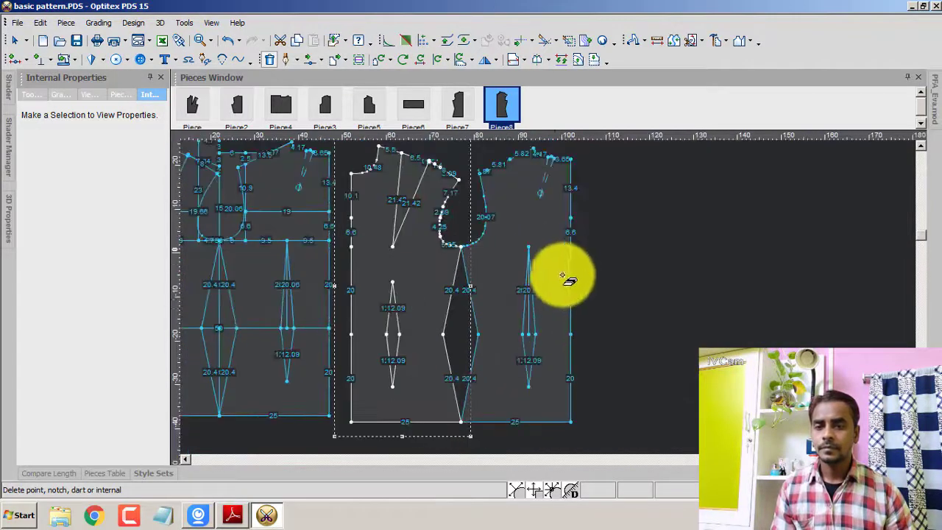
{"action": "left_click", "coordinate": [571, 218]}
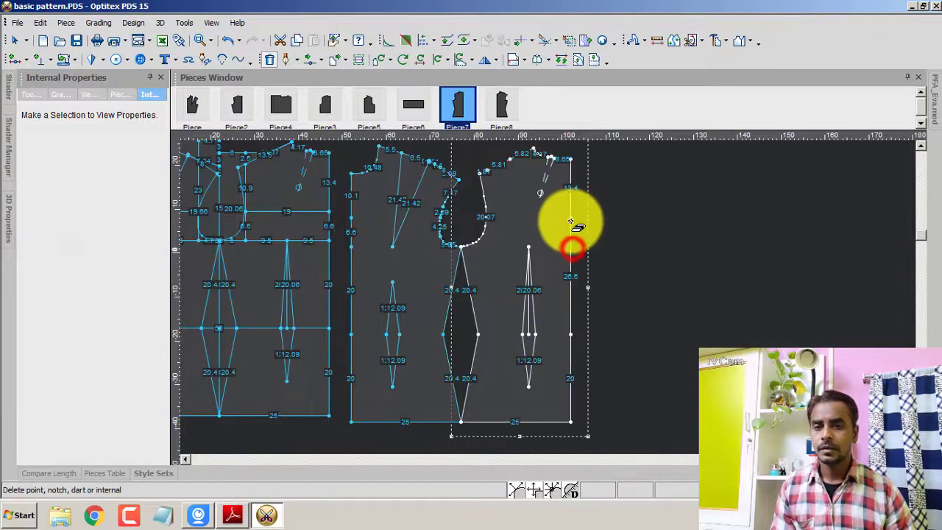
{"action": "left_click", "coordinate": [571, 335]}
{"action": "left_click", "coordinate": [350, 335]}
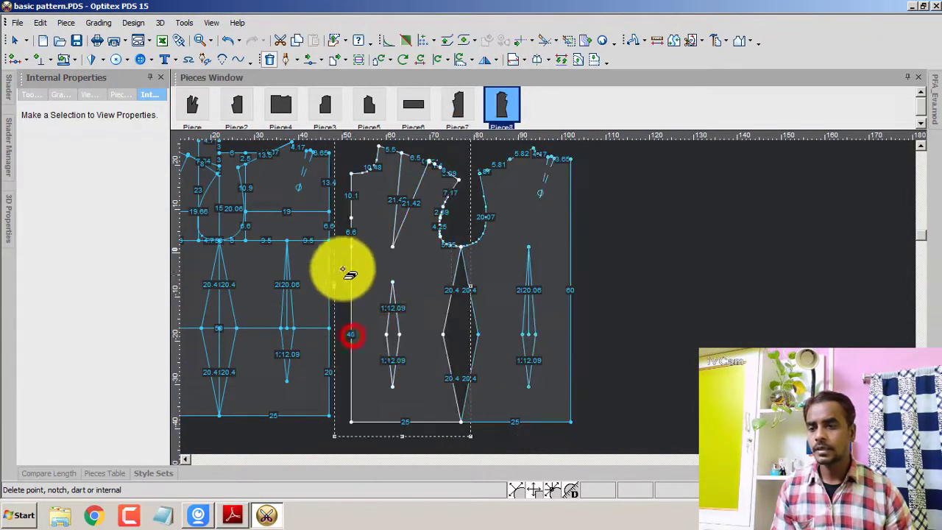
{"action": "left_click", "coordinate": [349, 245]}
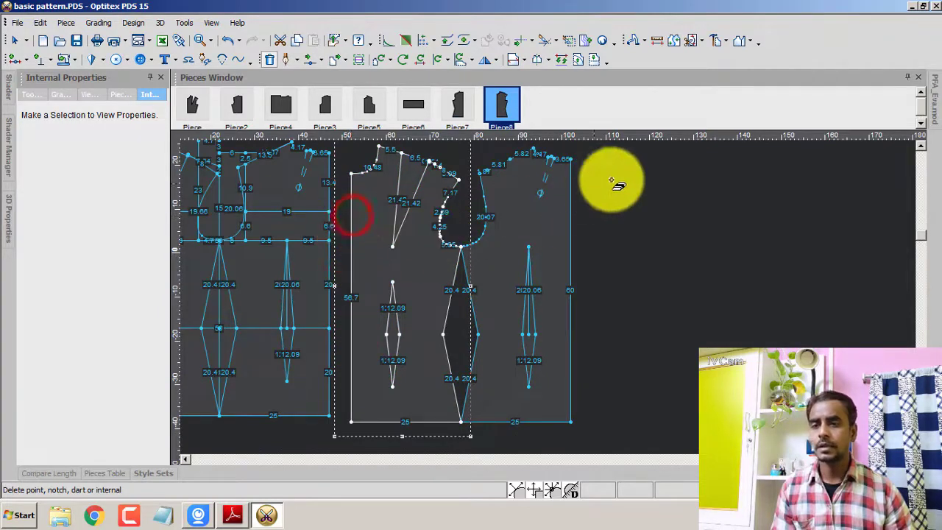
Step: Select both Piece7 and Piece8, then bring up the reference pattern PDF
{"action": "right_click", "coordinate": [663, 170]}
{"action": "left_click", "coordinate": [715, 186]}
{"action": "left_click", "coordinate": [490, 242]}
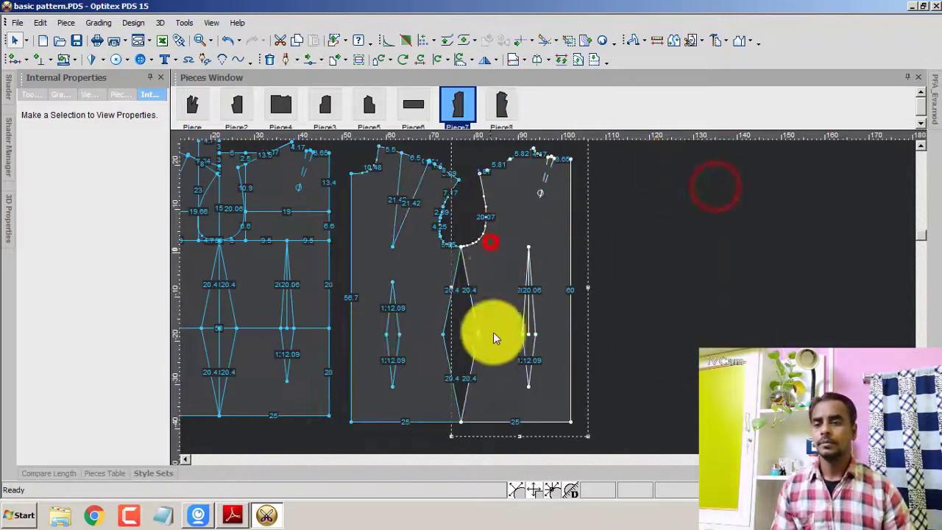
{"action": "scroll", "coordinate": [483, 375], "scroll_direction": "down", "scroll_amount": 2}
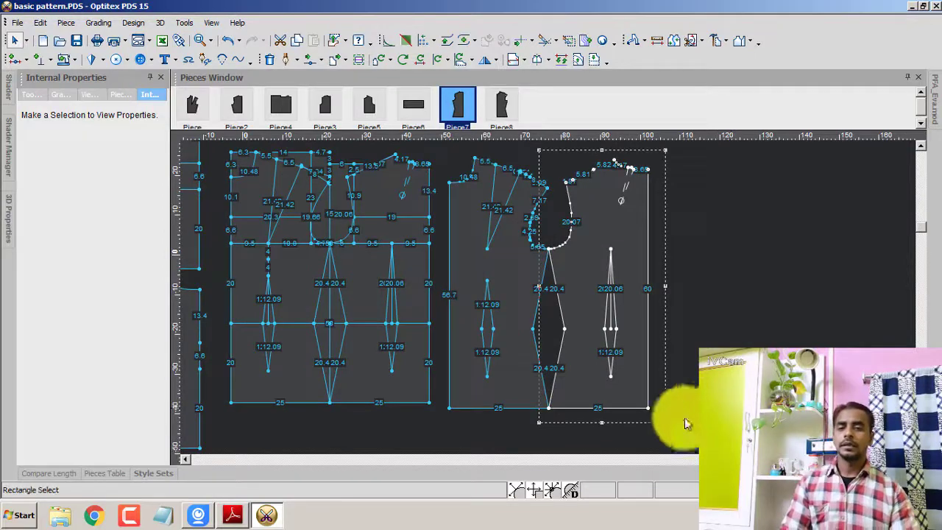
{"action": "left_click", "coordinate": [488, 330], "text": "shift"}
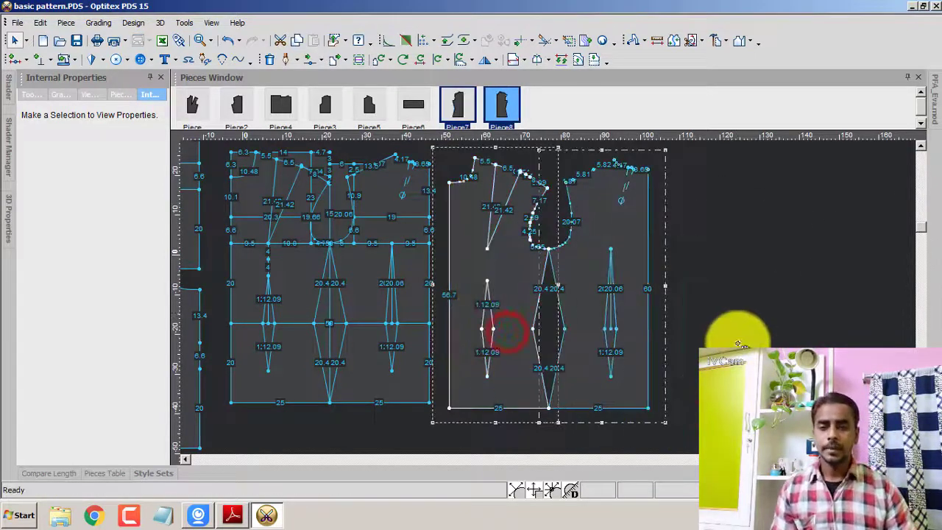
{"action": "scroll", "coordinate": [549, 297], "scroll_direction": "down", "scroll_amount": 2}
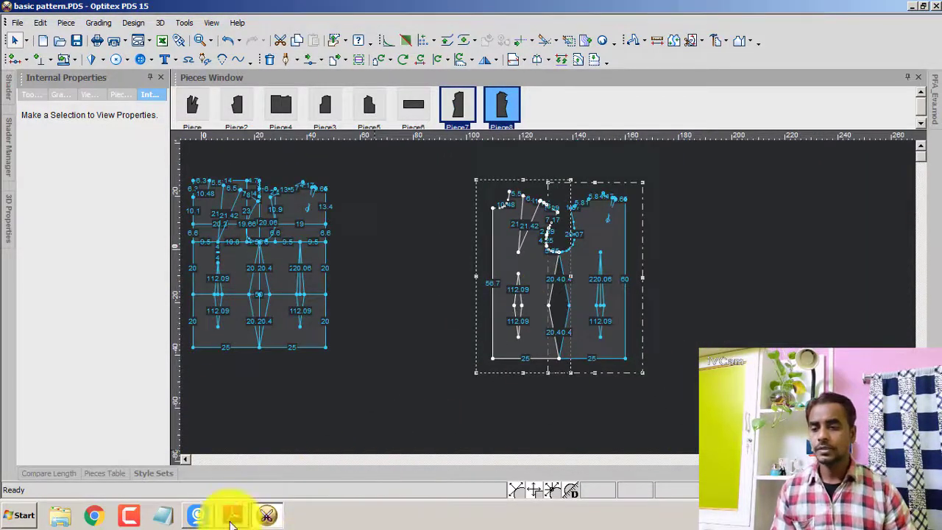
{"action": "left_click", "coordinate": [232, 515]}
{"action": "scroll", "coordinate": [648, 353], "scroll_direction": "up", "scroll_amount": 5}
{"action": "scroll", "coordinate": [654, 316], "scroll_direction": "down", "scroll_amount": 4}
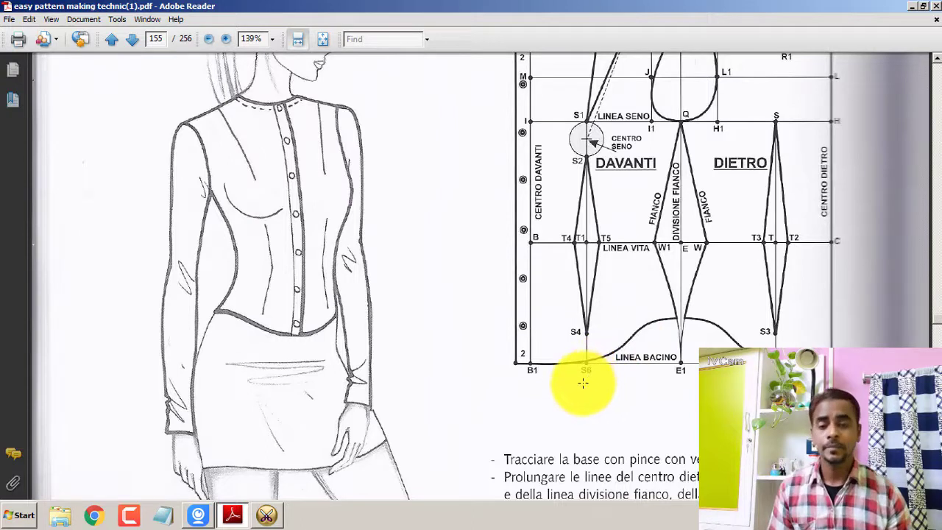
{"action": "scroll", "coordinate": [377, 492], "scroll_direction": "down", "scroll_amount": 1}
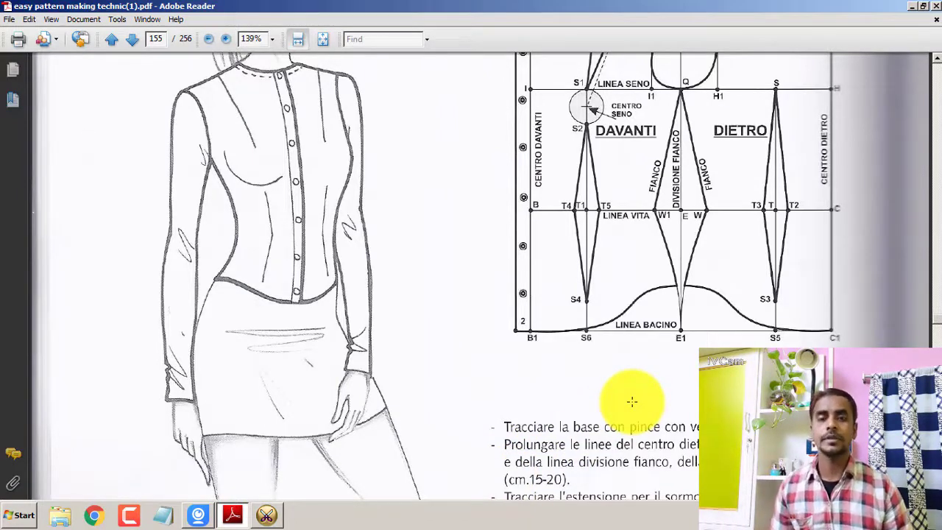
{"action": "scroll", "coordinate": [631, 401], "scroll_direction": "up", "scroll_amount": 2}
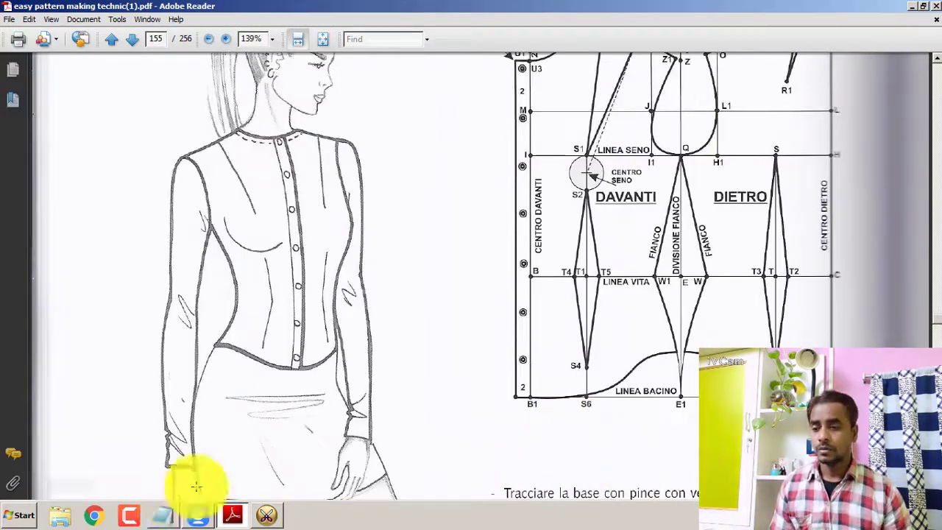
{"action": "left_click", "coordinate": [267, 516]}
Step: Add a grade point on the first side-dart leg, 5 from its lower end
{"action": "scroll", "coordinate": [576, 348], "scroll_direction": "up", "scroll_amount": 2}
{"action": "scroll", "coordinate": [543, 293], "scroll_direction": "down", "scroll_amount": 1}
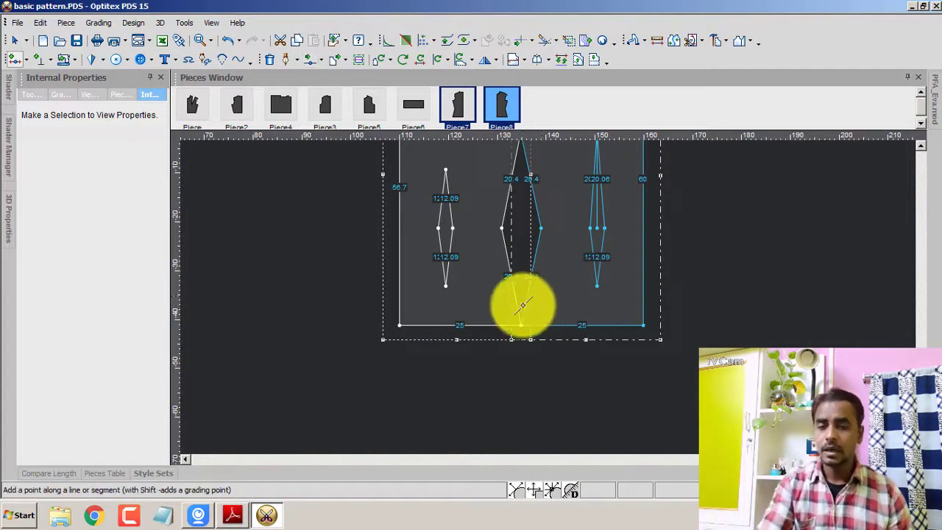
{"action": "left_click", "coordinate": [525, 304]}
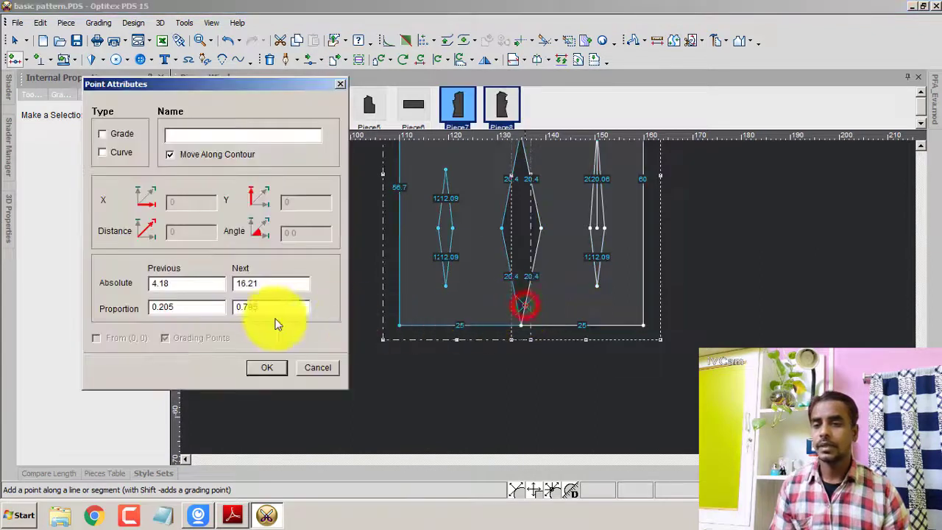
{"action": "double_click", "coordinate": [182, 287]}
{"action": "type", "text": "5"}
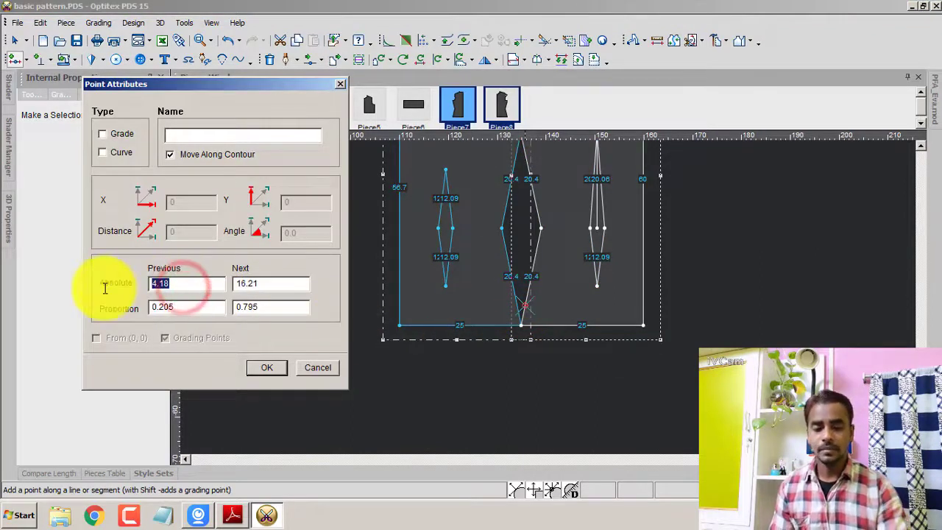
{"action": "left_click", "coordinate": [119, 135]}
{"action": "left_click", "coordinate": [261, 368]}
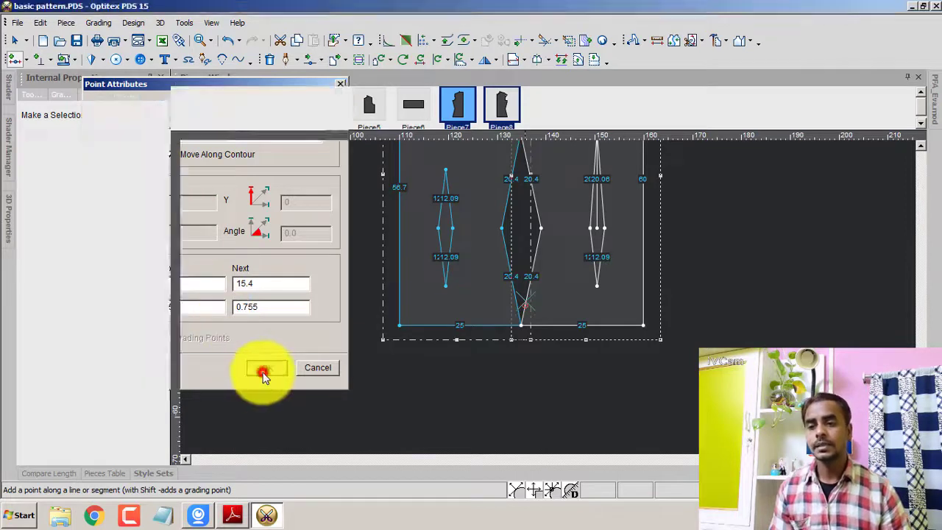
Step: Add a matching grade point on the other dart leg, splitting it 15.4 and 5
{"action": "left_click", "coordinate": [516, 302]}
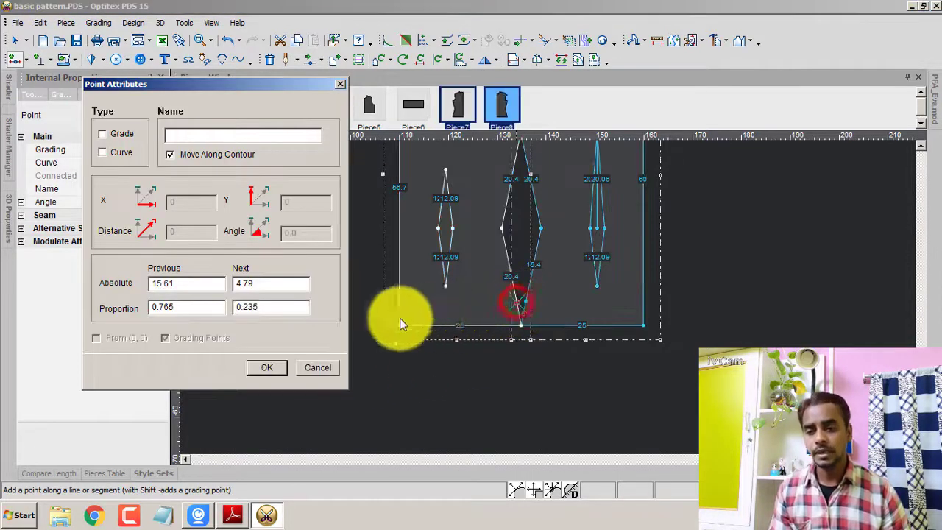
{"action": "double_click", "coordinate": [258, 284]}
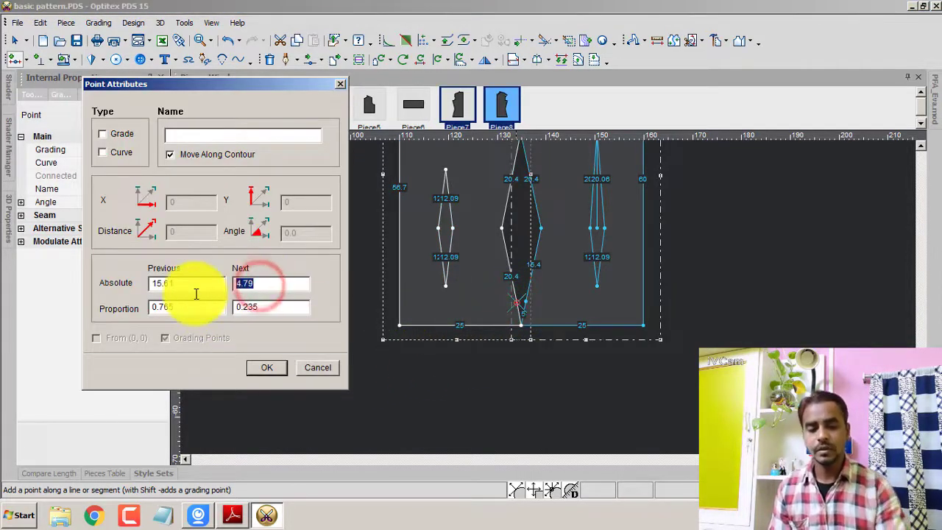
{"action": "type", "text": "5"}
{"action": "left_click", "coordinate": [119, 135]}
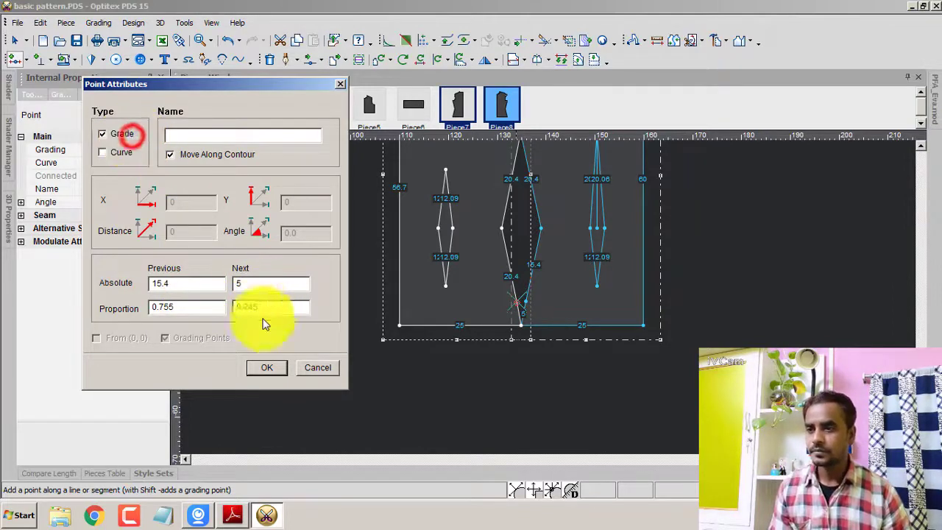
{"action": "left_click", "coordinate": [267, 372]}
{"action": "right_click", "coordinate": [839, 218]}
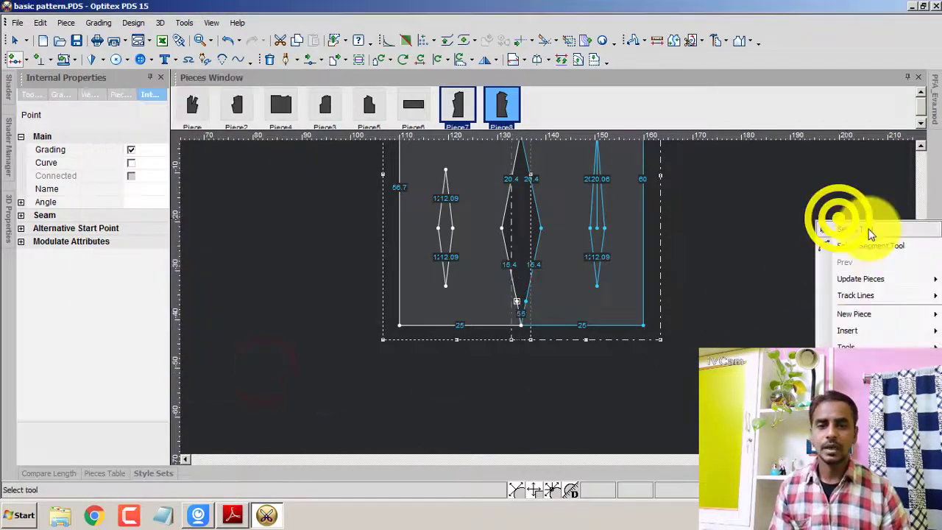
Step: Draw a short contour at the side dart's bottom, then return to the page 155 reference PDF
{"action": "left_click", "coordinate": [868, 228]}
{"action": "scroll", "coordinate": [546, 295], "scroll_direction": "up", "scroll_amount": 2}
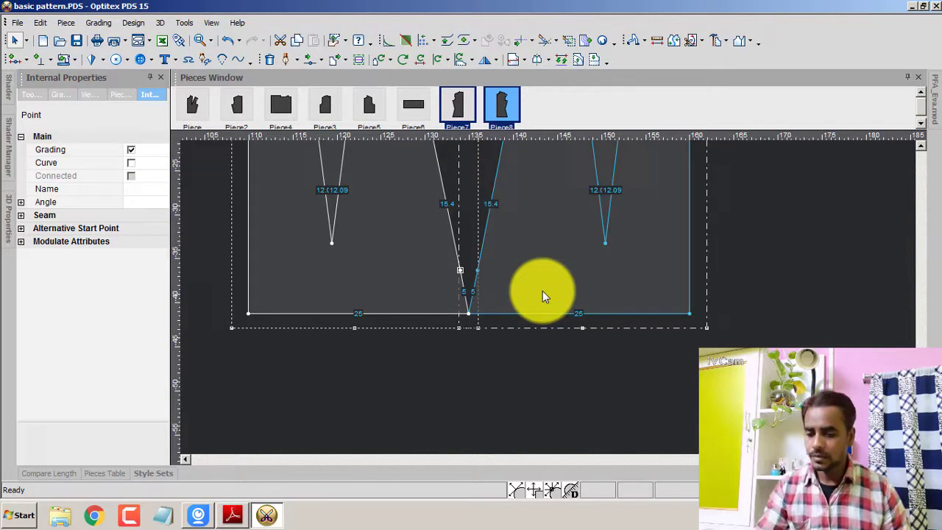
{"action": "key", "text": "d"}
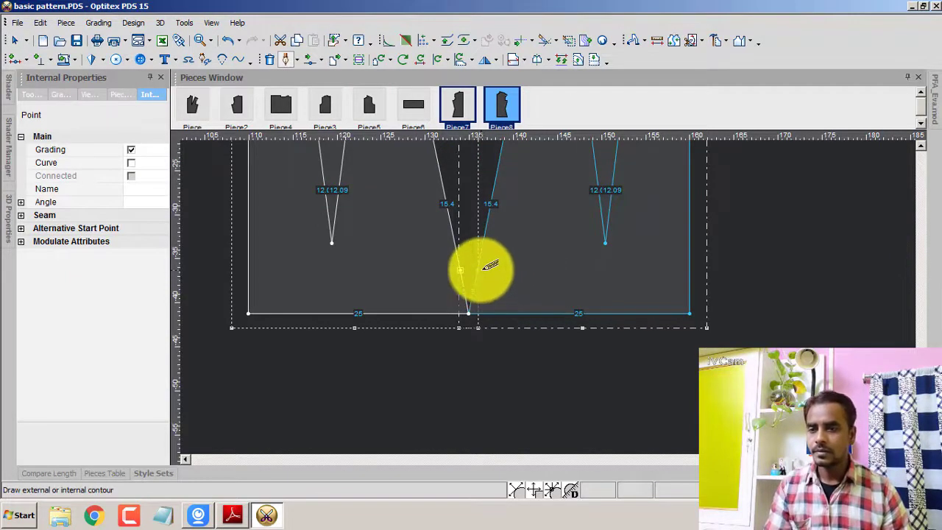
{"action": "right_click", "coordinate": [769, 235]}
{"action": "key", "text": "Escape"}
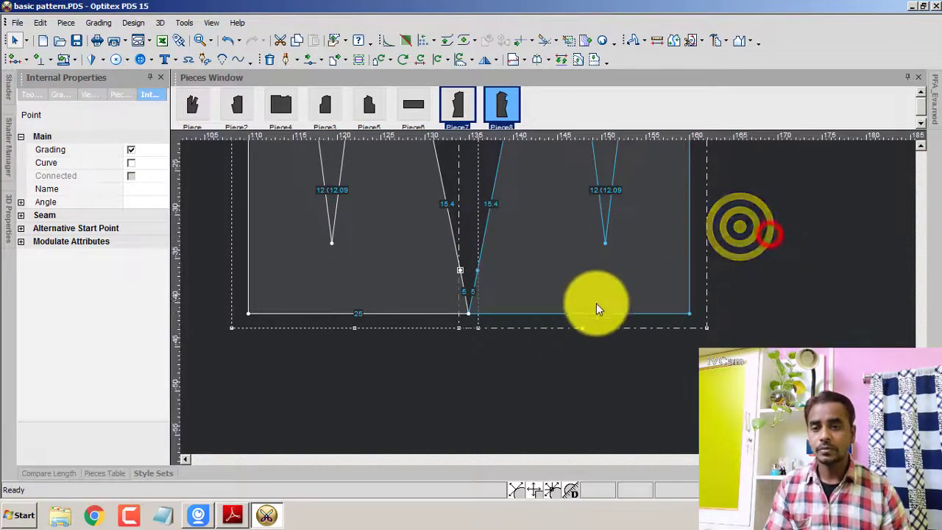
{"action": "left_click", "coordinate": [484, 359]}
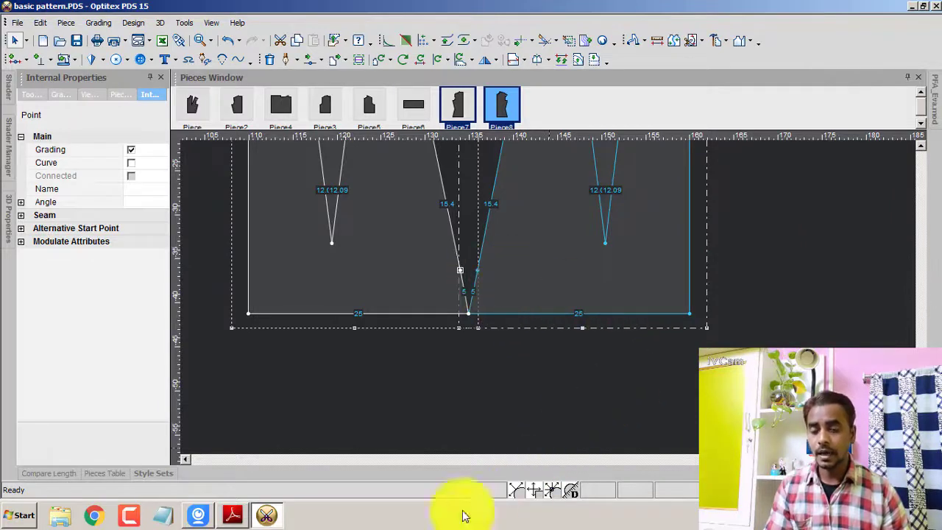
{"action": "left_click", "coordinate": [228, 518]}
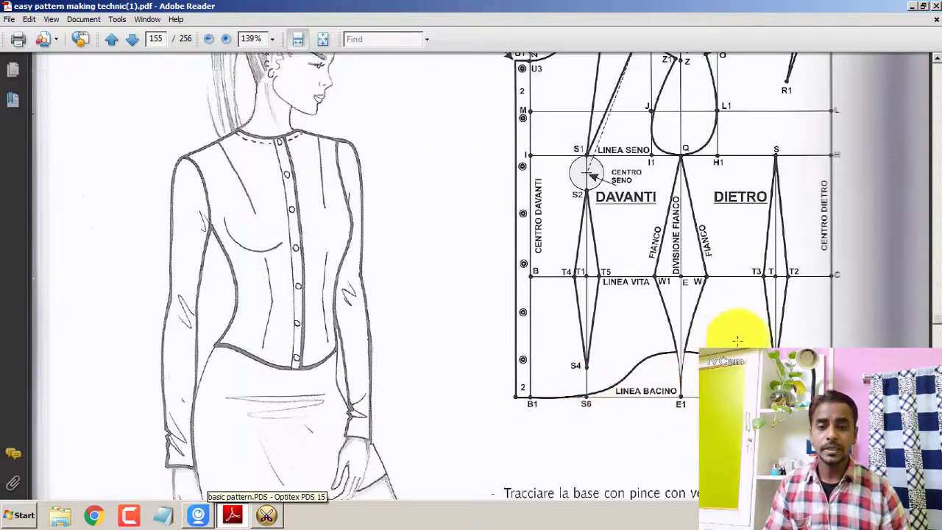
Step: Back in Optitex, add a grade point on Piece7's hem 9.5 from the outer edge
{"action": "left_click", "coordinate": [267, 518]}
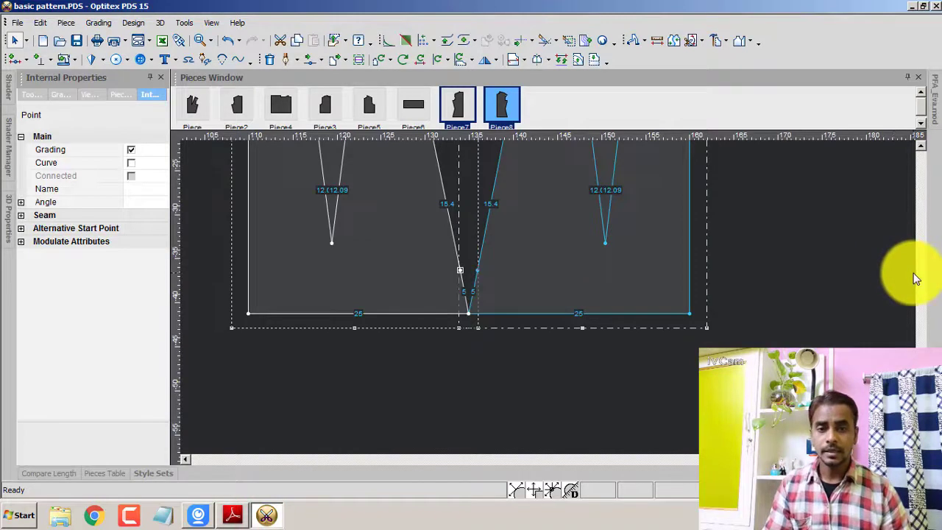
{"action": "left_click", "coordinate": [914, 271]}
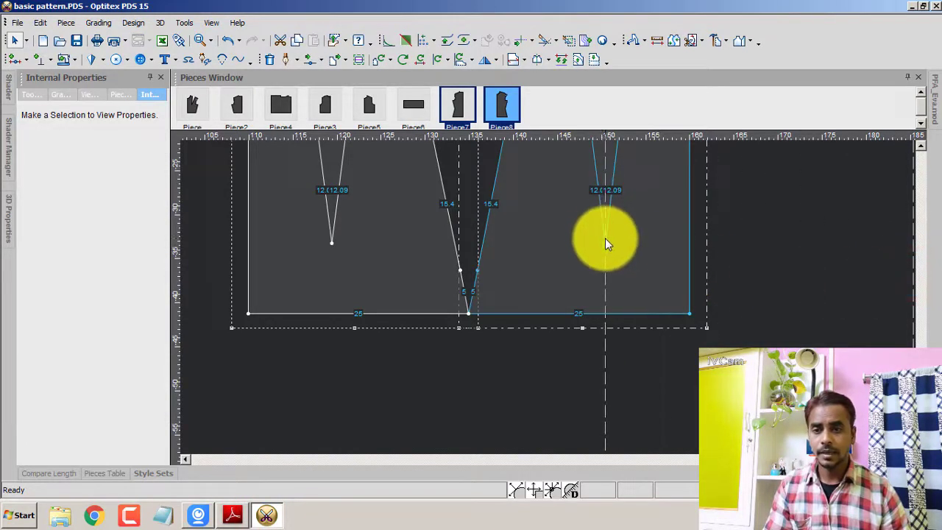
{"action": "left_click", "coordinate": [618, 274]}
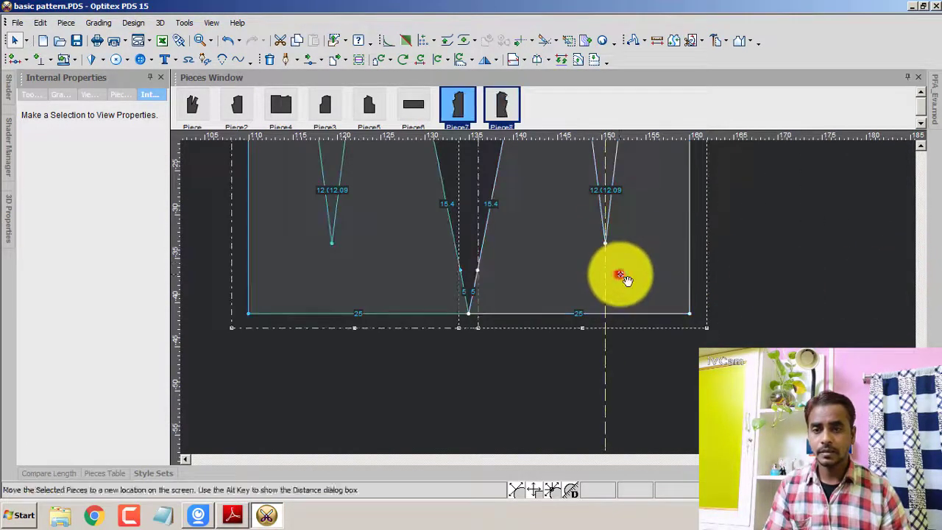
{"action": "left_click", "coordinate": [605, 312]}
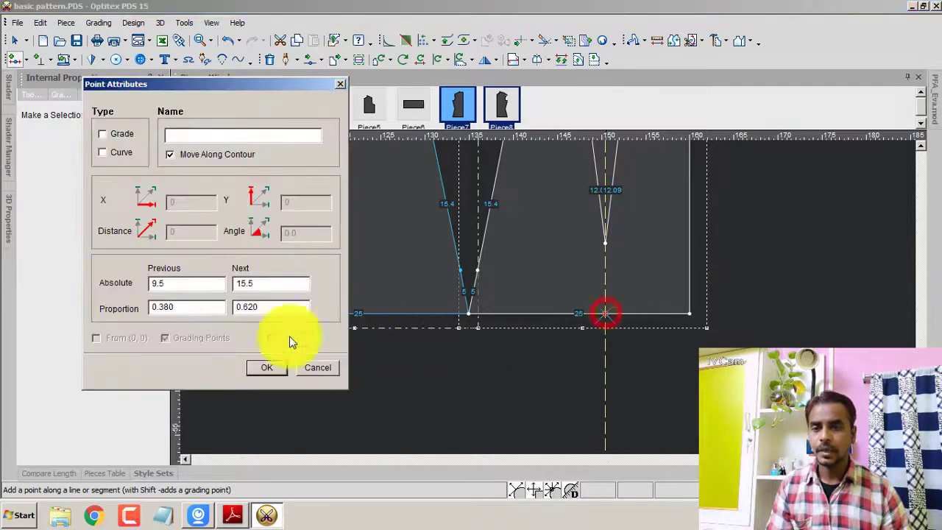
{"action": "left_click", "coordinate": [103, 133]}
{"action": "left_click", "coordinate": [271, 370]}
{"action": "right_click", "coordinate": [792, 228]}
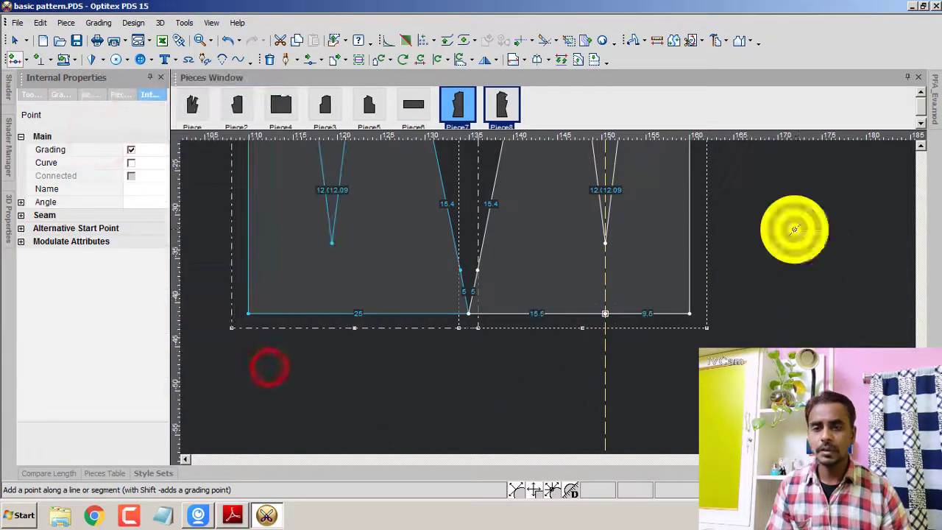
{"action": "left_click", "coordinate": [819, 242]}
Step: Add a second grade point on the other panel's hem 9.5 from its edge, then deselect
{"action": "left_click", "coordinate": [603, 361]}
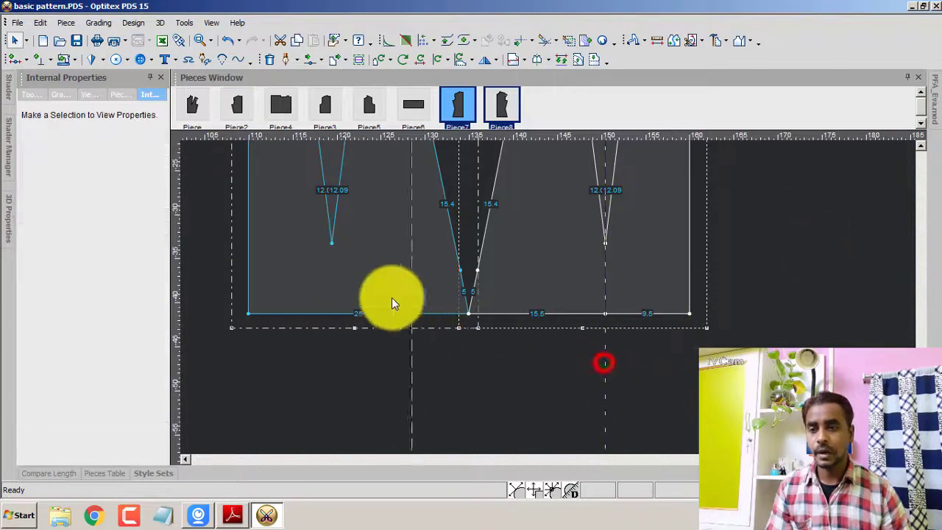
{"action": "left_click", "coordinate": [331, 312]}
{"action": "left_click", "coordinate": [120, 140]}
{"action": "left_click", "coordinate": [266, 367]}
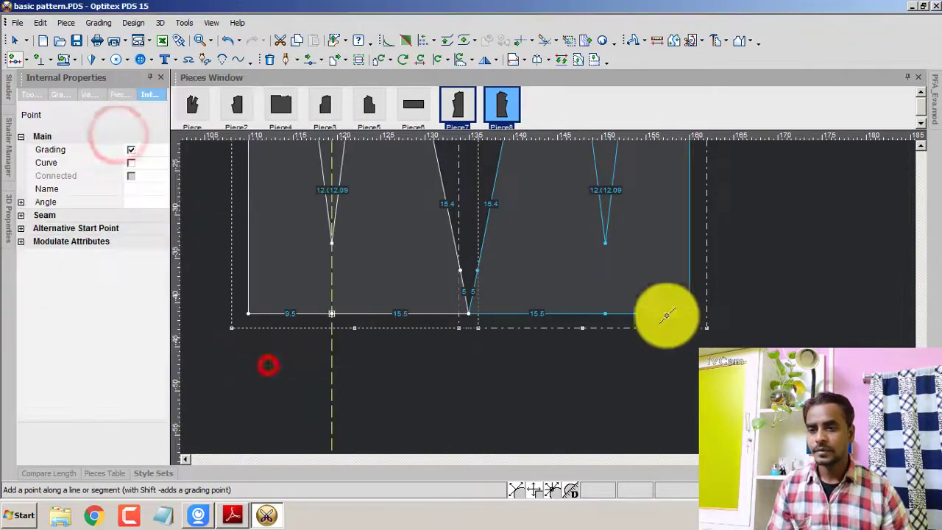
{"action": "right_click", "coordinate": [745, 204]}
{"action": "left_click", "coordinate": [786, 219]}
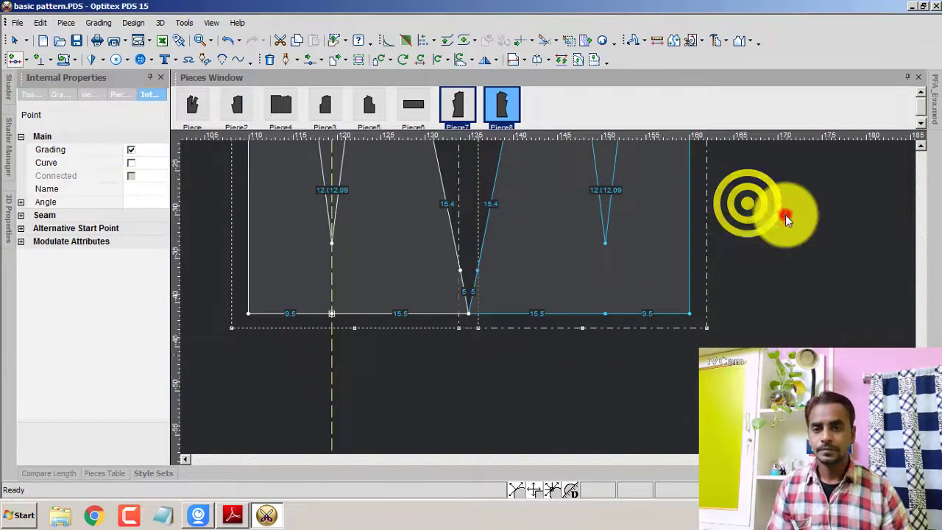
{"action": "left_click", "coordinate": [331, 362]}
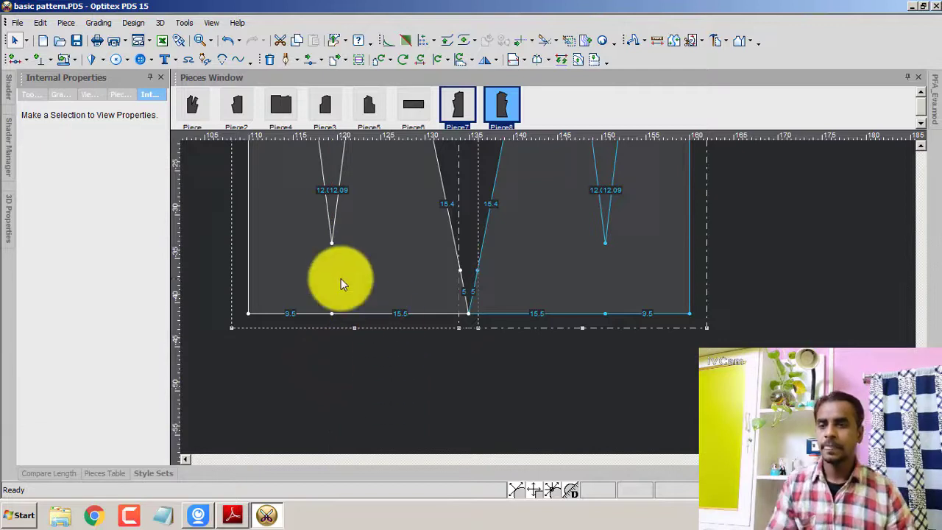
{"action": "scroll", "coordinate": [341, 278], "scroll_direction": "down", "scroll_amount": 1}
Step: Draw a 24.51-long internal line from the side seam to the bottom left corner
{"action": "key", "text": "d"}
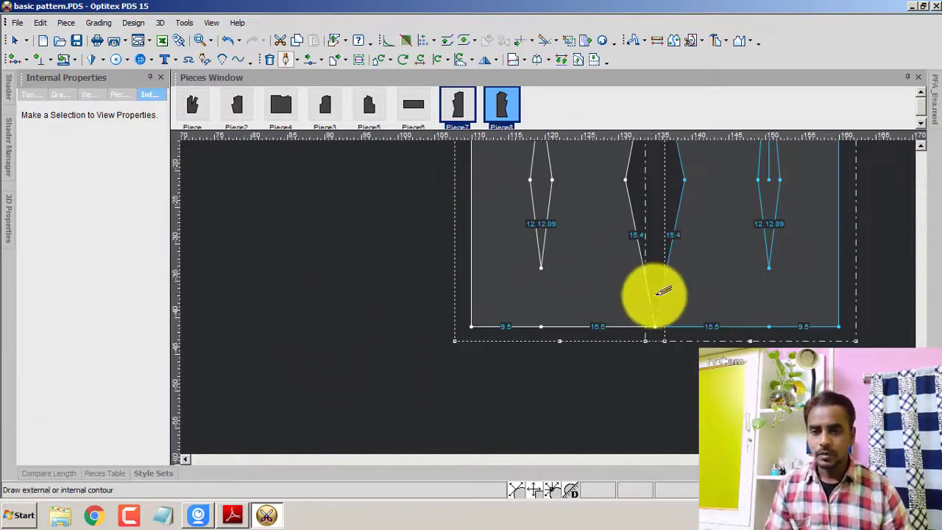
{"action": "left_click", "coordinate": [646, 292]}
{"action": "left_click", "coordinate": [200, 268]}
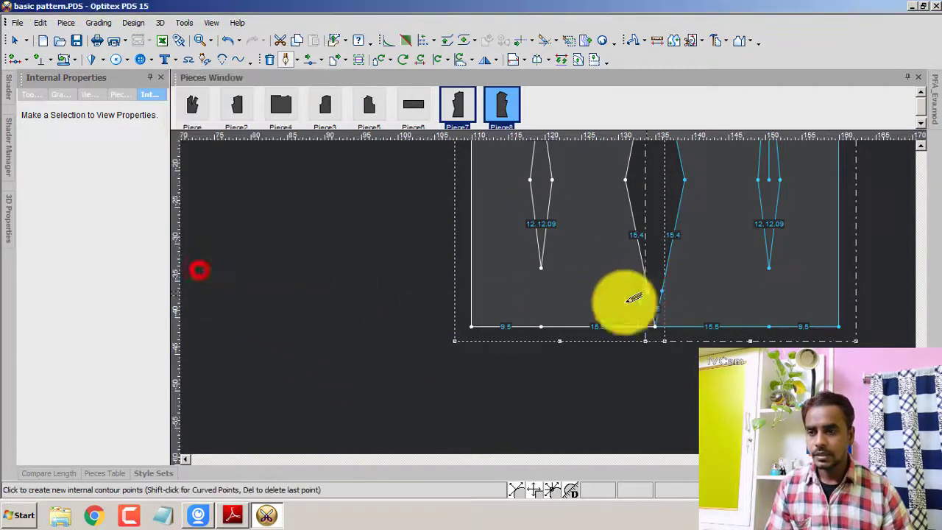
{"action": "left_click", "coordinate": [471, 325]}
{"action": "left_click", "coordinate": [193, 291]}
{"action": "right_click", "coordinate": [610, 230]}
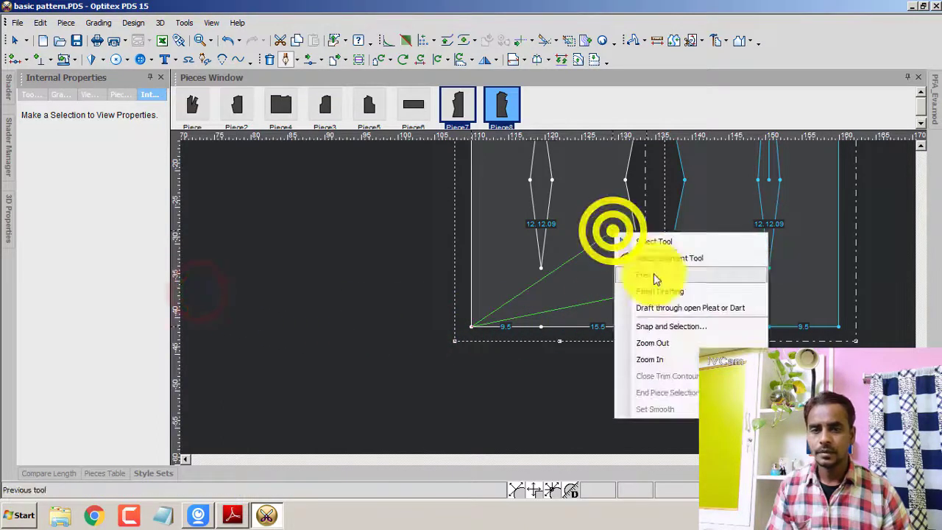
{"action": "left_click", "coordinate": [659, 292]}
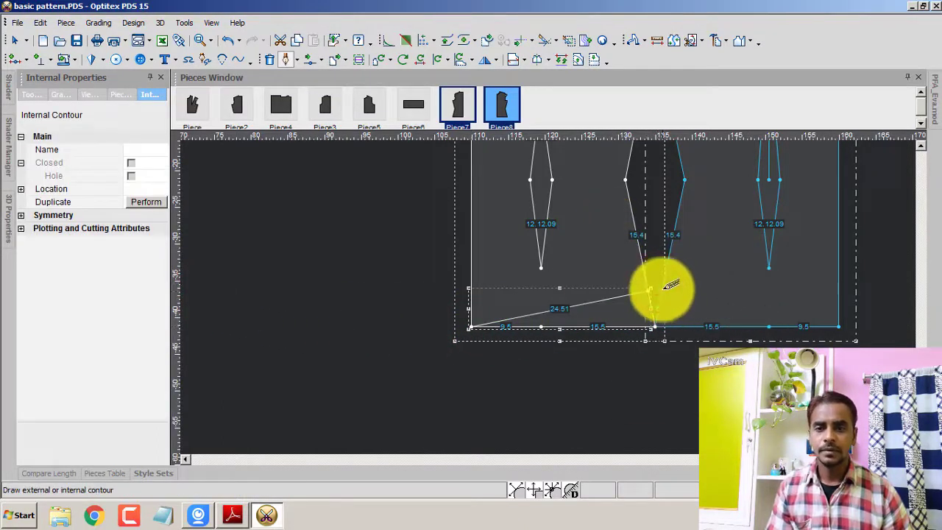
Step: Draw the matching 24.51-long internal line on the second panel, ending at the bottom right corner
{"action": "left_click", "coordinate": [663, 290]}
{"action": "left_click", "coordinate": [228, 265]}
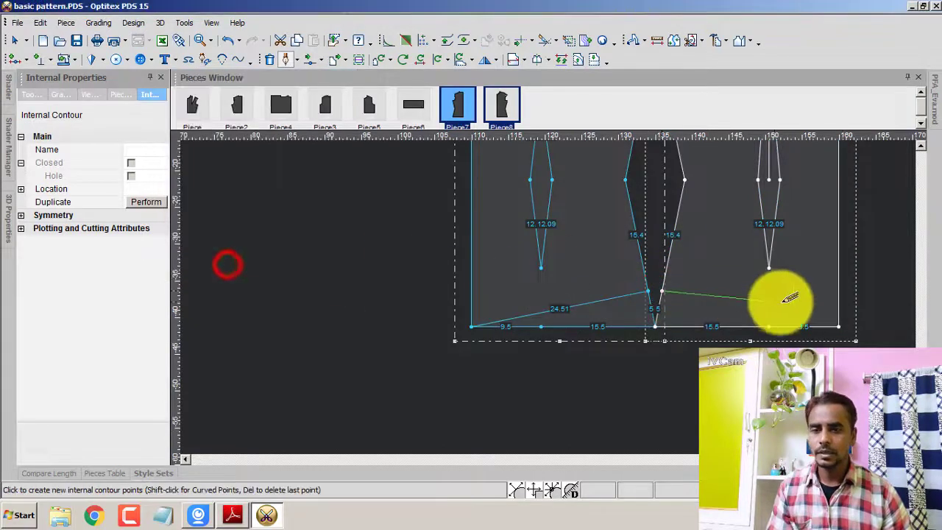
{"action": "left_click", "coordinate": [839, 325]}
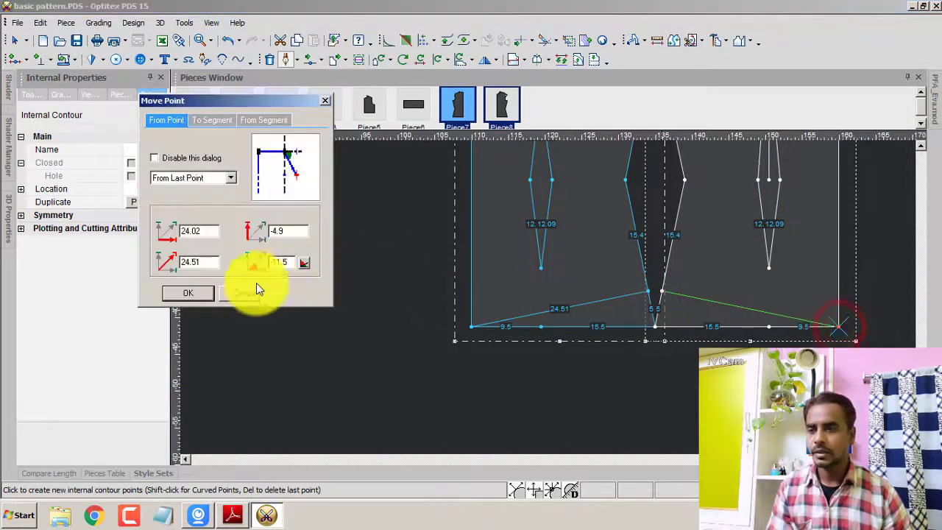
{"action": "left_click", "coordinate": [201, 297]}
{"action": "right_click", "coordinate": [443, 239]}
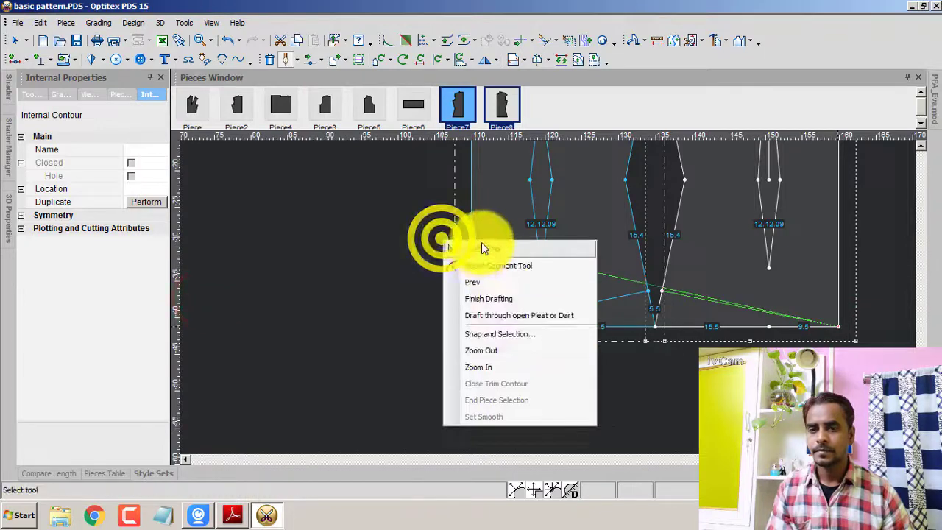
{"action": "left_click", "coordinate": [486, 246]}
{"action": "left_click", "coordinate": [579, 272]}
Step: Move two points on the left slanted line and make it a curve, giving a 24.88-long S-shape
{"action": "scroll", "coordinate": [549, 298], "scroll_direction": "up", "scroll_amount": 2}
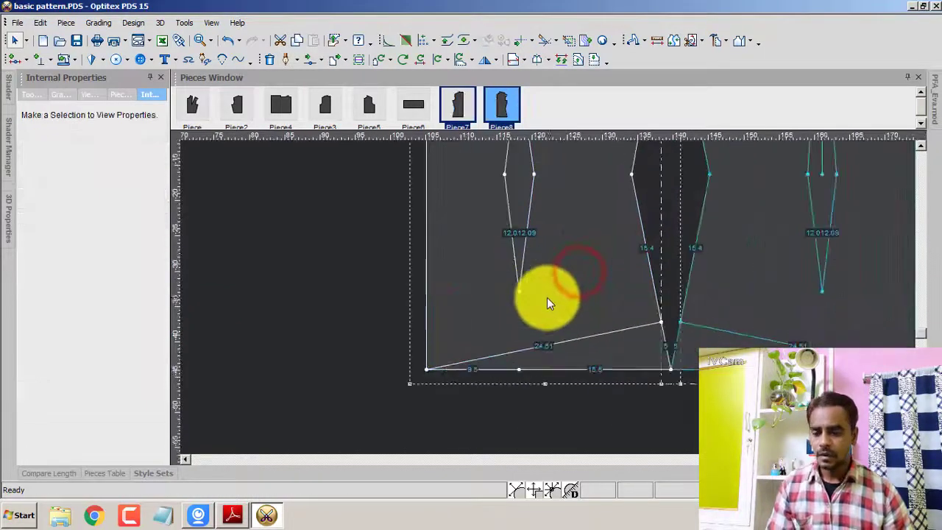
{"action": "scroll", "coordinate": [549, 298], "scroll_direction": "up", "scroll_amount": 2}
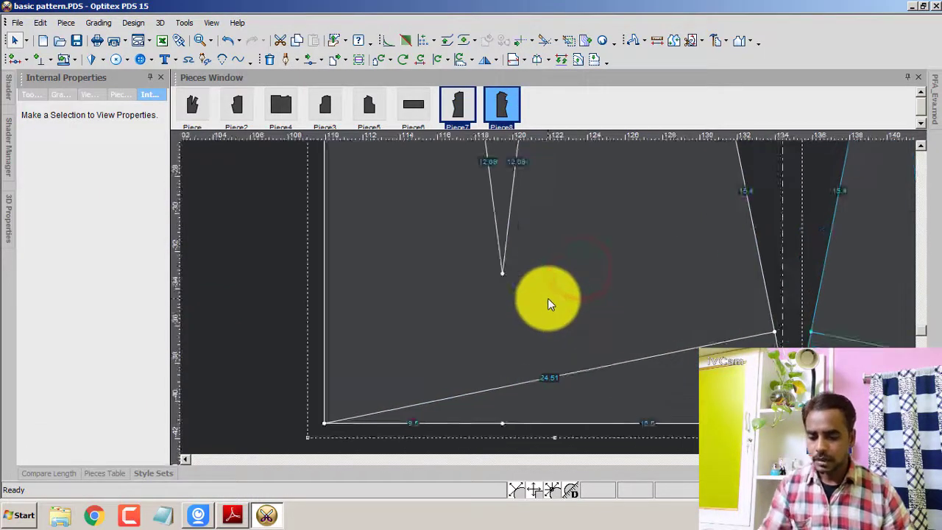
{"action": "left_click", "coordinate": [500, 386]}
{"action": "left_click", "coordinate": [494, 417]}
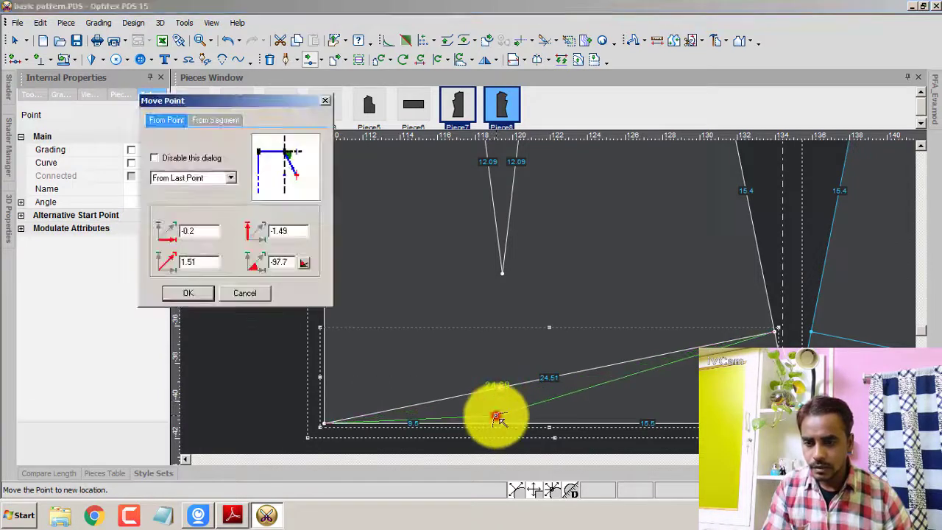
{"action": "left_click", "coordinate": [193, 295]}
{"action": "left_click", "coordinate": [131, 162]}
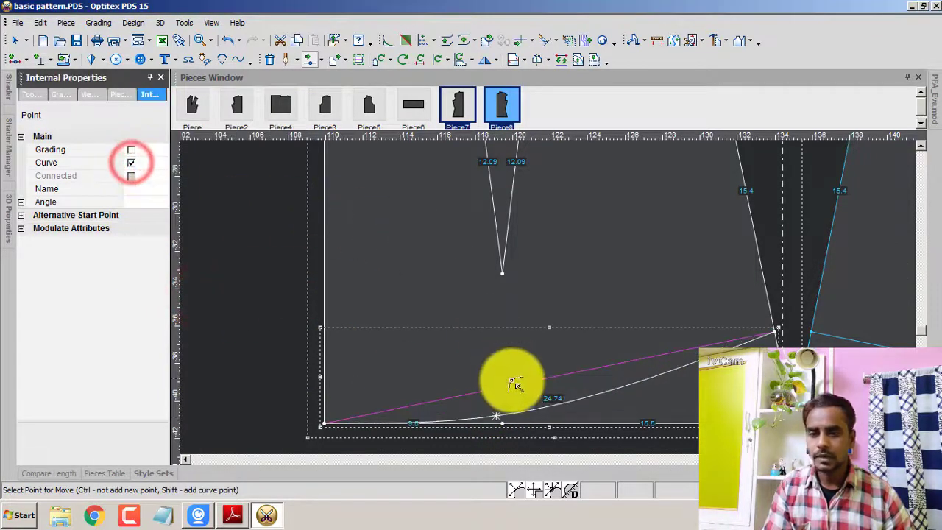
{"action": "left_click", "coordinate": [666, 377]}
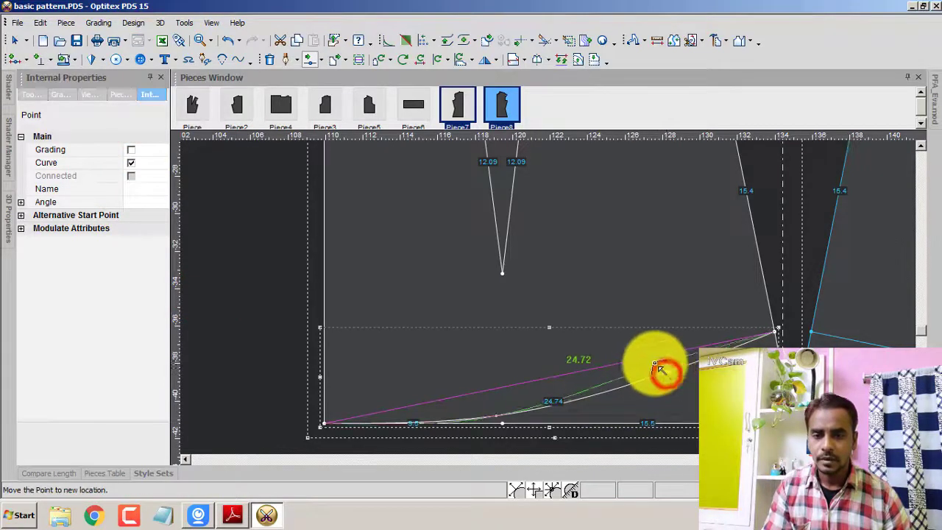
{"action": "left_click", "coordinate": [660, 349]}
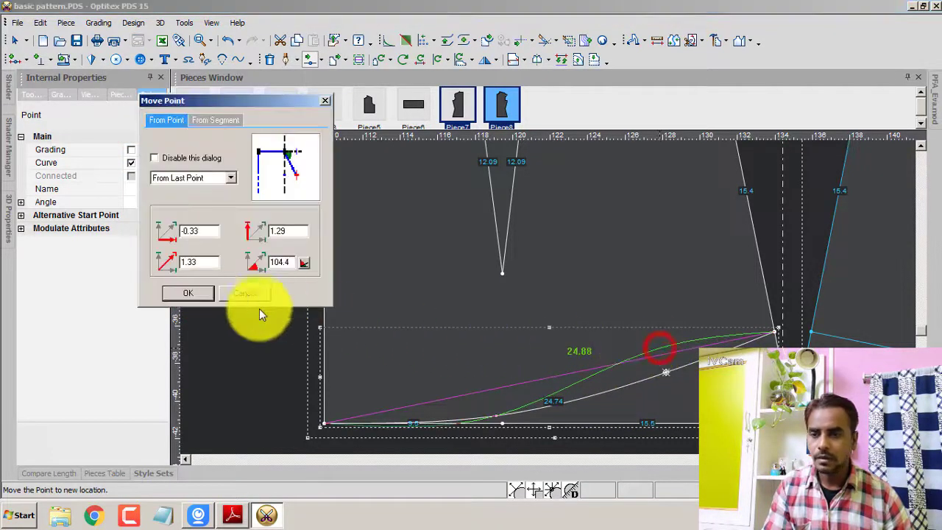
{"action": "left_click", "coordinate": [197, 295]}
{"action": "right_click", "coordinate": [581, 213]}
{"action": "left_click", "coordinate": [641, 206]}
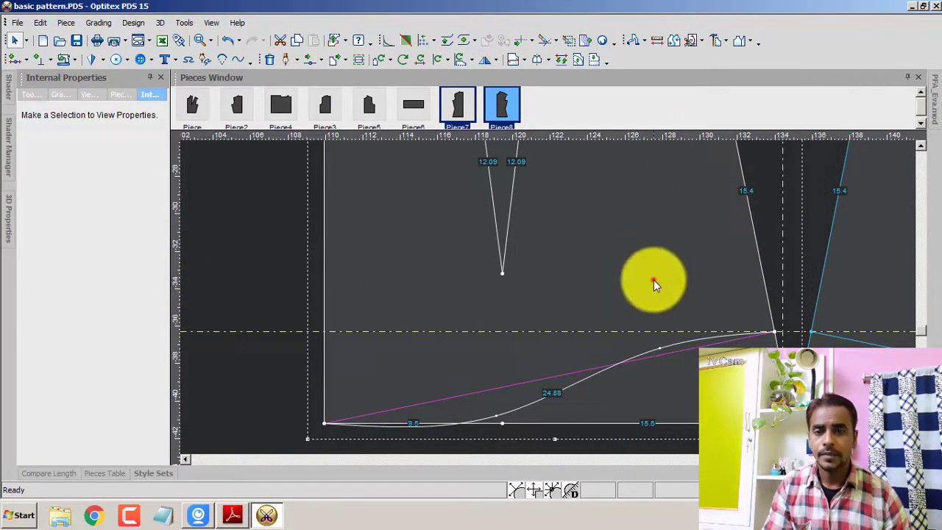
Step: Raise and nudge the upper points of Piece7's hip curve to flatten and smooth its top
{"action": "middle_click_drag", "start_coordinate": [631, 328], "coordinate": [540, 297]}
{"action": "scroll", "coordinate": [541, 297], "scroll_direction": "up", "scroll_amount": 1}
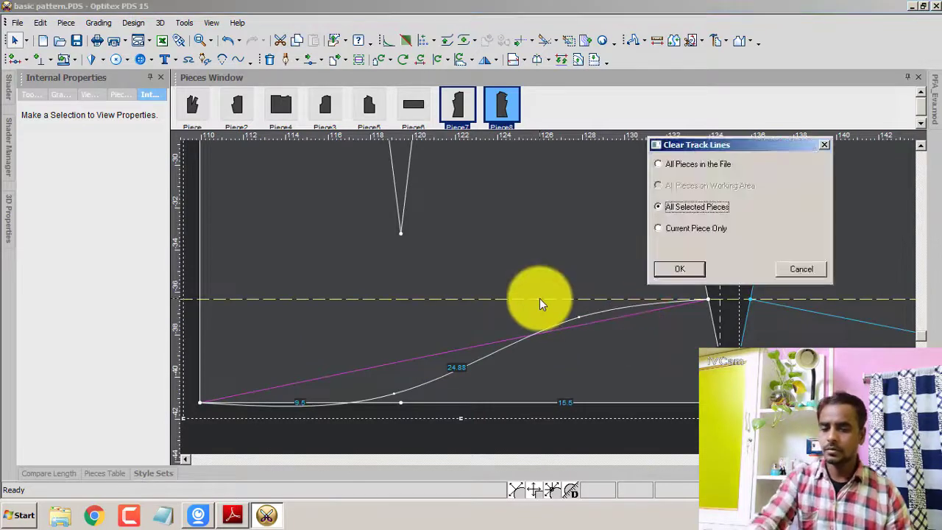
{"action": "left_click", "coordinate": [681, 271]}
{"action": "scroll", "coordinate": [547, 295], "scroll_direction": "down", "scroll_amount": 1}
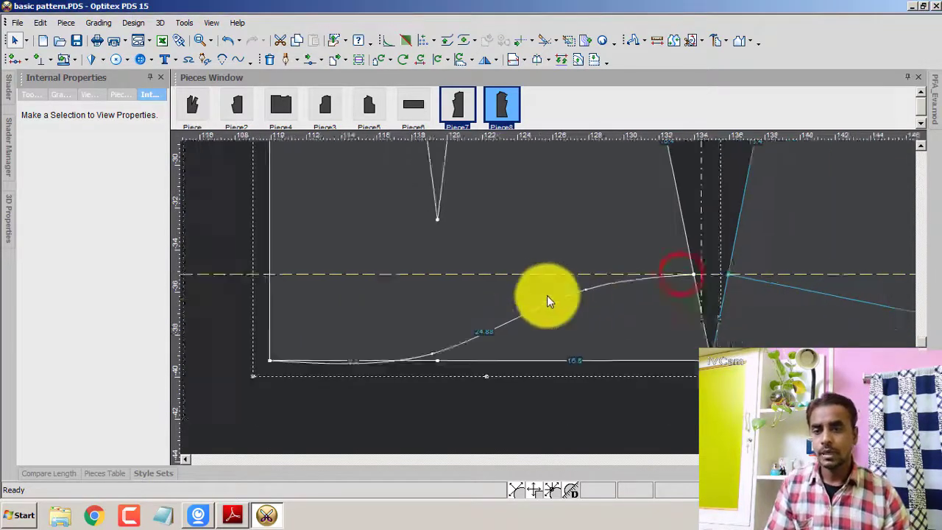
{"action": "left_click", "coordinate": [596, 297]}
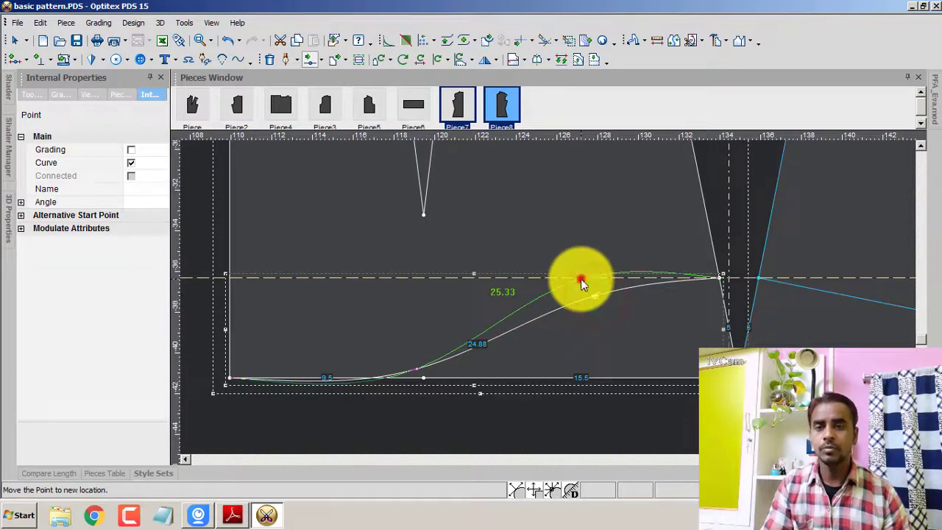
{"action": "left_click", "coordinate": [580, 278]}
{"action": "left_click", "coordinate": [177, 289]}
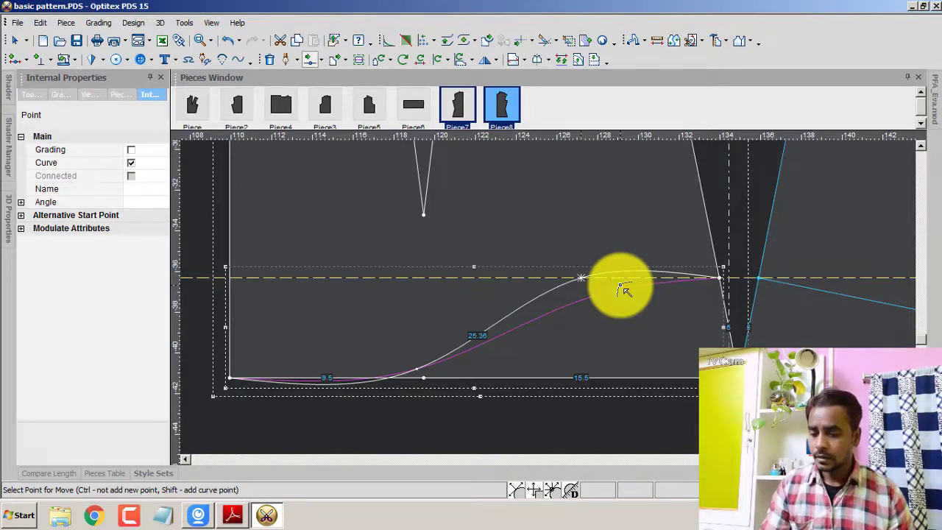
{"action": "left_click", "coordinate": [622, 288]}
{"action": "scroll", "coordinate": [554, 301], "scroll_direction": "up", "scroll_amount": 2}
{"action": "scroll", "coordinate": [552, 279], "scroll_direction": "up", "scroll_amount": 1}
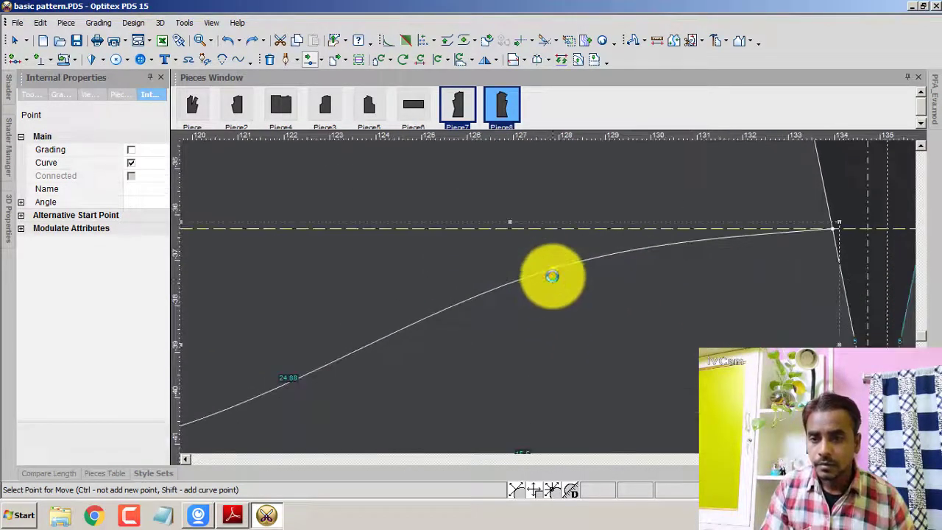
{"action": "left_click", "coordinate": [557, 273]}
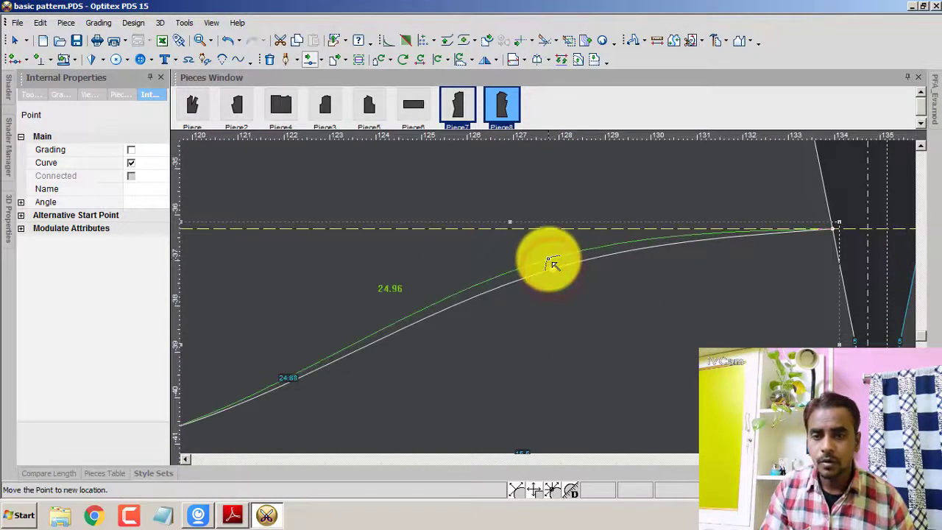
{"action": "left_click", "coordinate": [549, 261]}
{"action": "left_click", "coordinate": [185, 294]}
Step: Reposition the lower curve point to ease the bottom of the hem curve
{"action": "scroll", "coordinate": [511, 388], "scroll_direction": "down", "scroll_amount": 2}
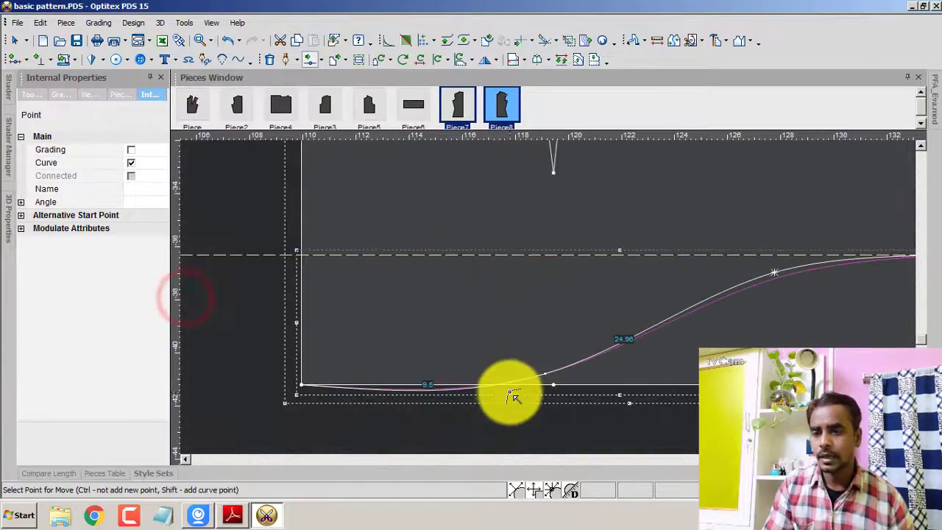
{"action": "middle_click_drag", "start_coordinate": [510, 388], "coordinate": [568, 291]}
{"action": "scroll", "coordinate": [559, 295], "scroll_direction": "up", "scroll_amount": 1}
{"action": "scroll", "coordinate": [694, 253], "scroll_direction": "up", "scroll_amount": 1}
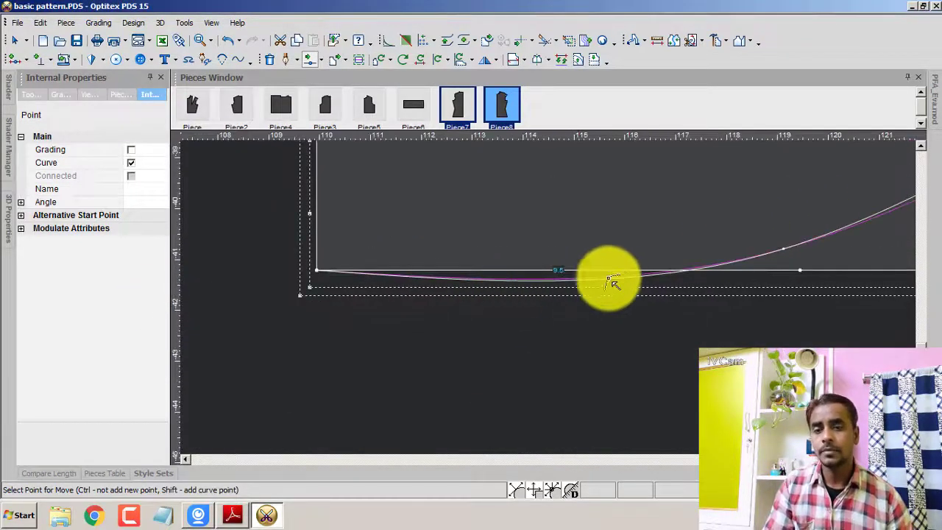
{"action": "left_click", "coordinate": [786, 252]}
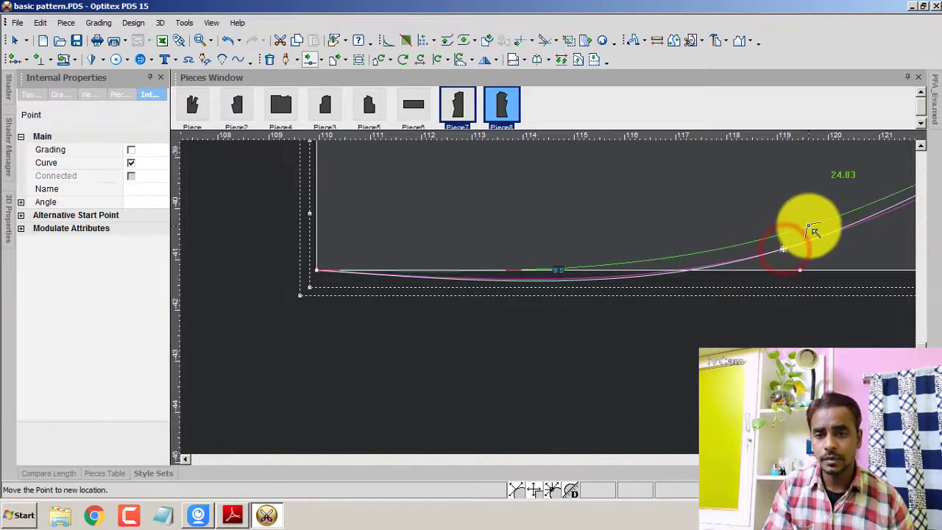
{"action": "left_click", "coordinate": [809, 224]}
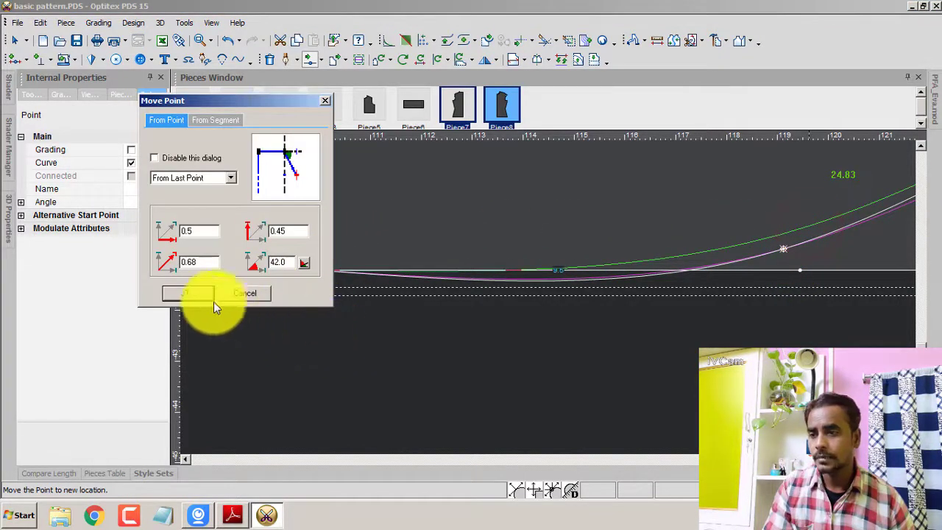
{"action": "left_click", "coordinate": [193, 294]}
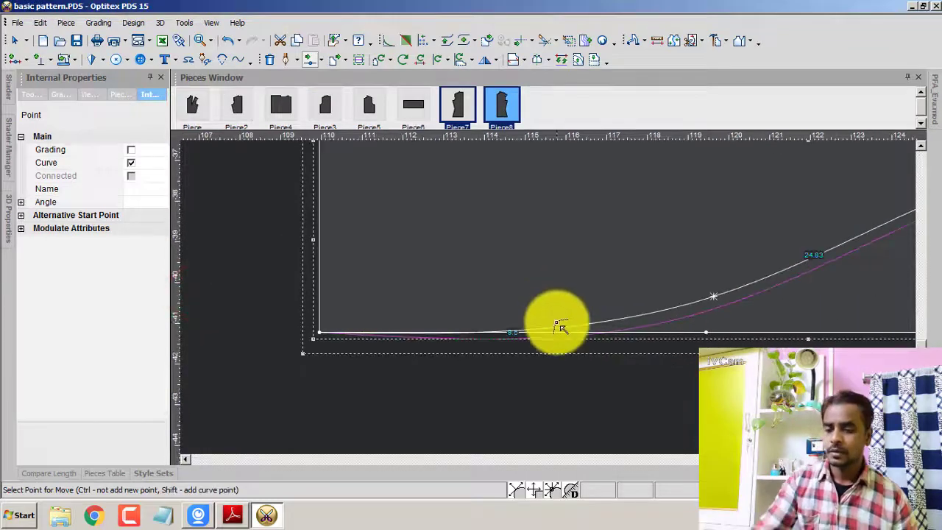
{"action": "left_click", "coordinate": [679, 268]}
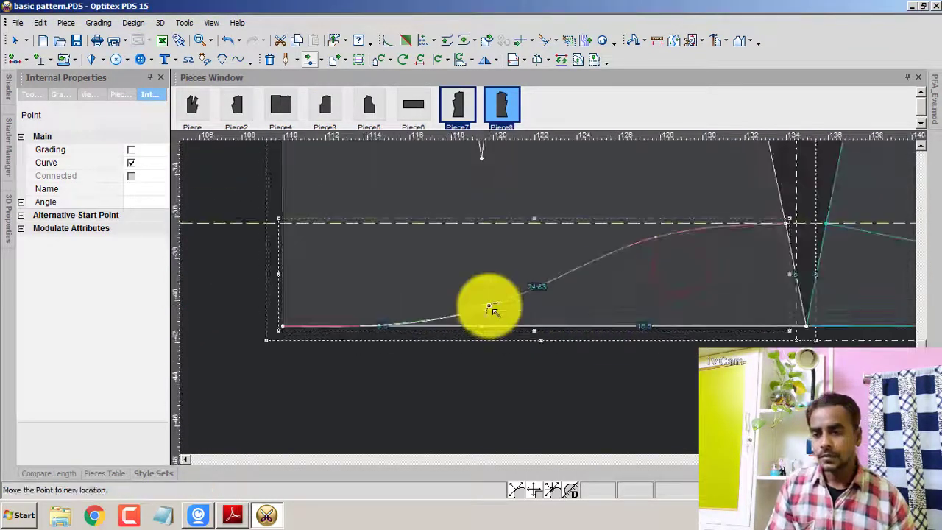
{"action": "left_click", "coordinate": [492, 306]}
{"action": "left_click", "coordinate": [184, 292]}
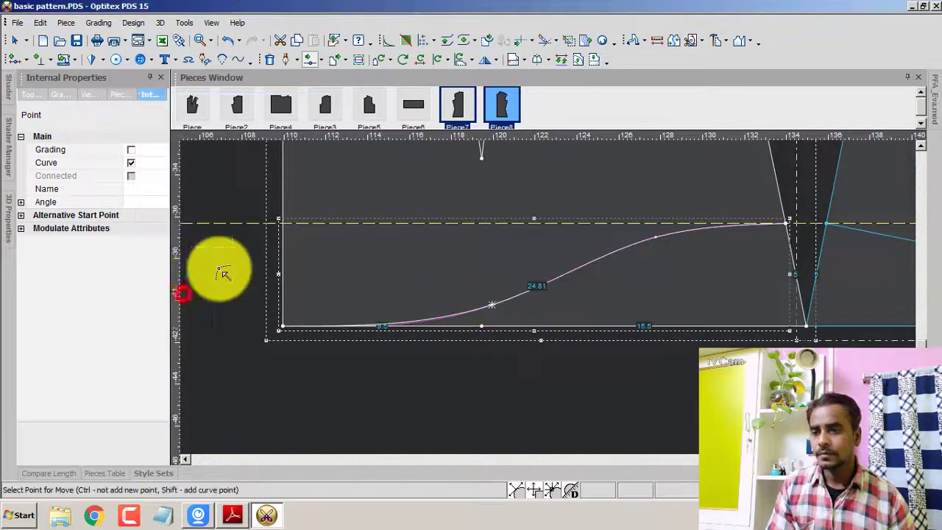
Step: Clear the leftover track lines on all selected pieces, leaving the curve at 24.81
{"action": "right_click", "coordinate": [372, 219]}
{"action": "left_click", "coordinate": [394, 221]}
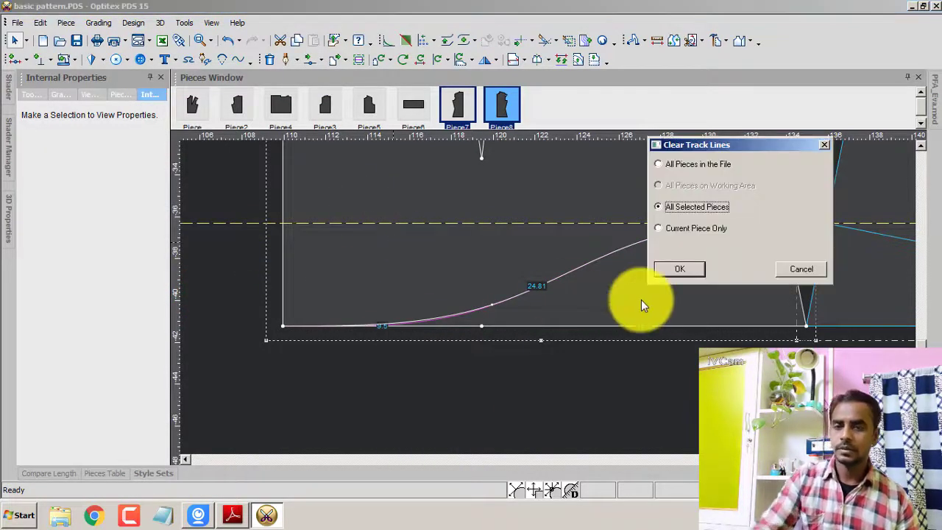
{"action": "left_click", "coordinate": [686, 269]}
{"action": "right_click", "coordinate": [488, 179]}
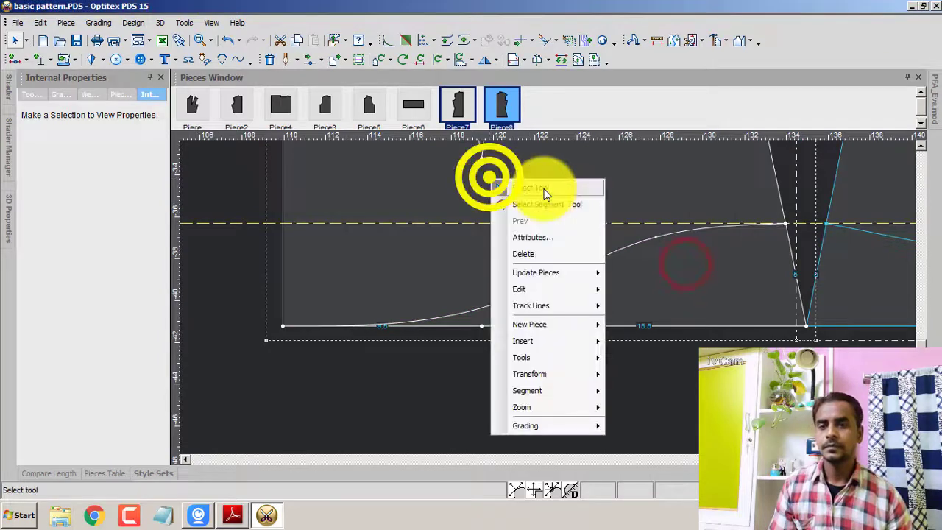
{"action": "left_click", "coordinate": [542, 188]}
{"action": "left_click", "coordinate": [669, 259]}
{"action": "scroll", "coordinate": [547, 294], "scroll_direction": "down", "scroll_amount": 2}
Step: Drag Piece7 clear of the overlapping piece into empty space on the right
{"action": "scroll", "coordinate": [547, 293], "scroll_direction": "down", "scroll_amount": 2}
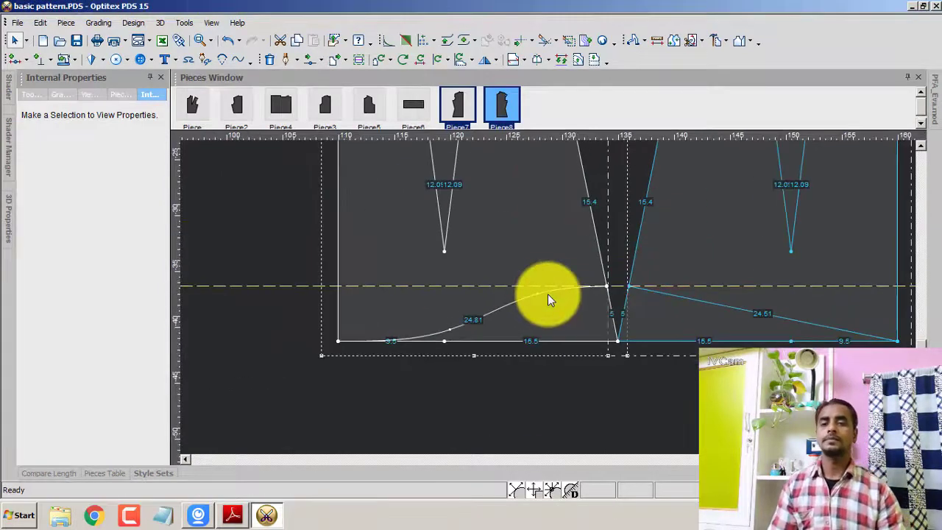
{"action": "left_click", "coordinate": [528, 246]}
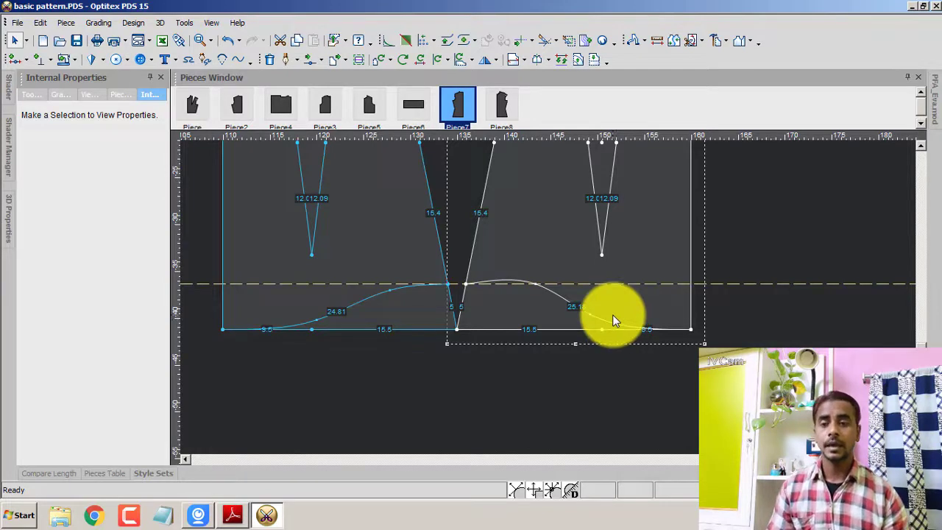
{"action": "scroll", "coordinate": [612, 314], "scroll_direction": "down", "scroll_amount": 1}
{"action": "scroll", "coordinate": [538, 273], "scroll_direction": "down", "scroll_amount": 1}
{"action": "left_click_drag", "start_coordinate": [537, 295], "coordinate": [653, 280]}
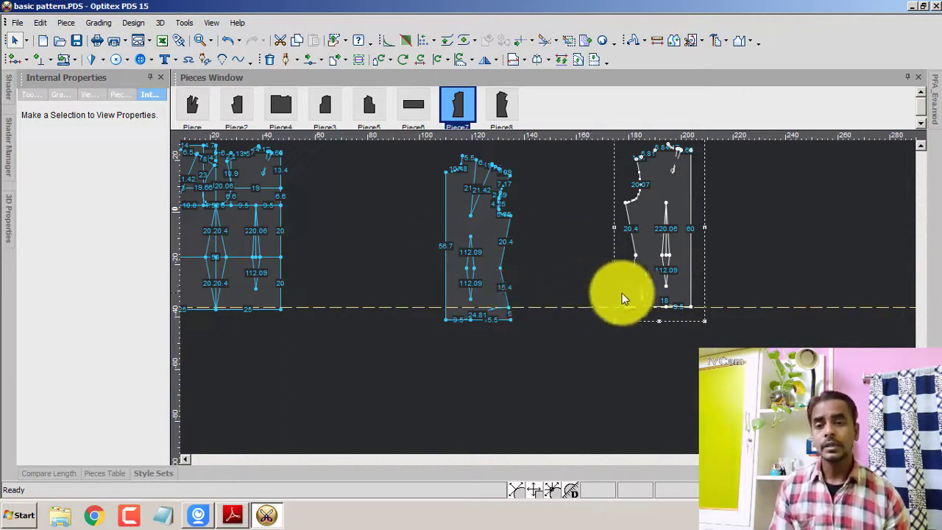
Step: Flip Piece7 horizontally and lay it over the other front piece
{"action": "left_click_drag", "start_coordinate": [637, 280], "coordinate": [563, 297]}
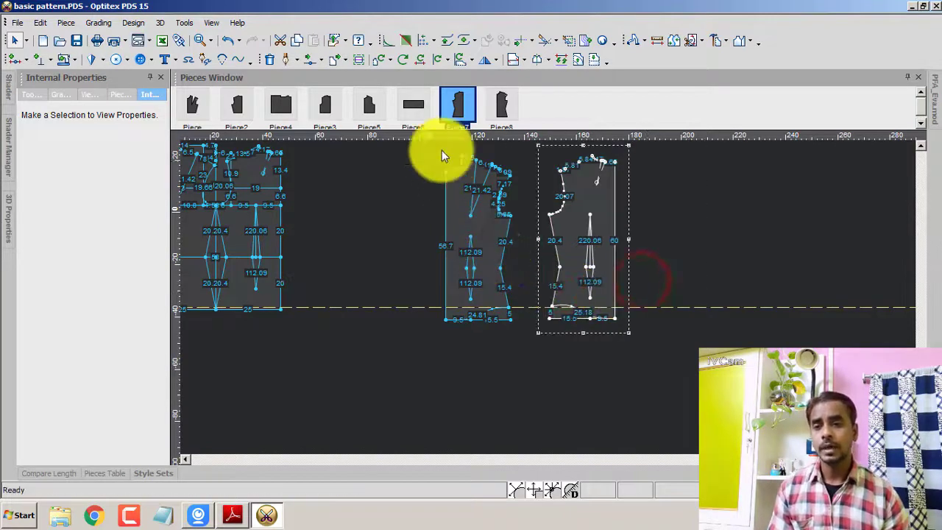
{"action": "left_click", "coordinate": [484, 59]}
{"action": "scroll", "coordinate": [547, 296], "scroll_direction": "up", "scroll_amount": 1}
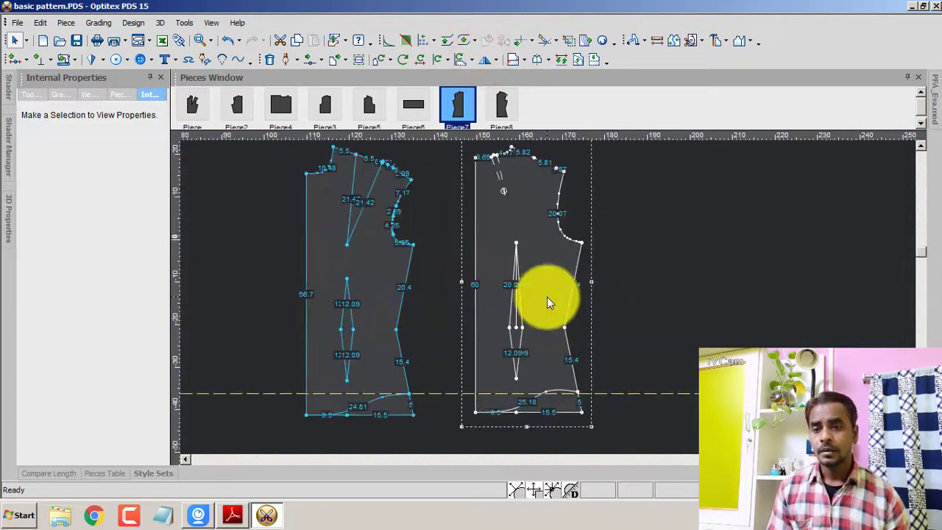
{"action": "left_click_drag", "start_coordinate": [547, 296], "coordinate": [383, 306]}
{"action": "scroll", "coordinate": [545, 296], "scroll_direction": "up", "scroll_amount": 1}
{"action": "scroll", "coordinate": [549, 295], "scroll_direction": "up", "scroll_amount": 2}
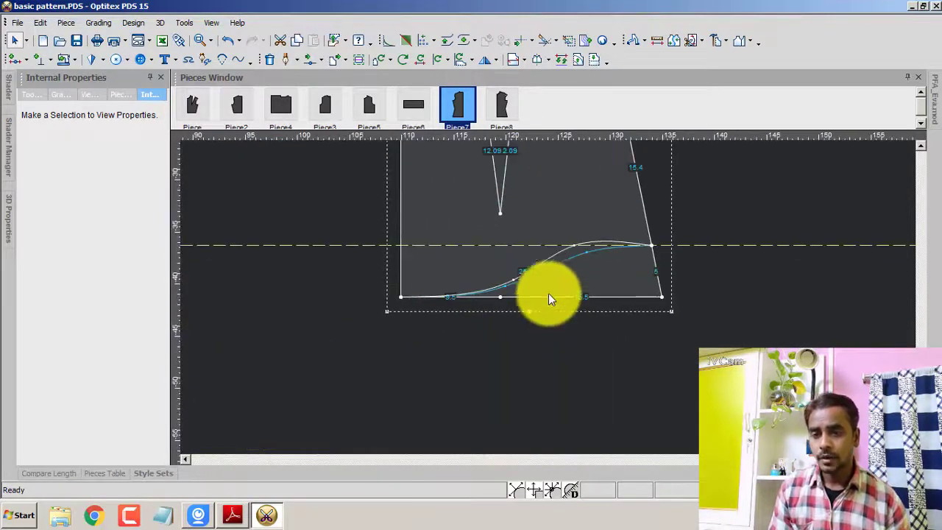
{"action": "scroll", "coordinate": [552, 293], "scroll_direction": "up", "scroll_amount": 1}
{"action": "scroll", "coordinate": [556, 282], "scroll_direction": "up", "scroll_amount": 2}
Step: Snap two of Piece7's hem curve points onto the other piece's curve, now 24.81 long
{"action": "key", "text": "F4"}
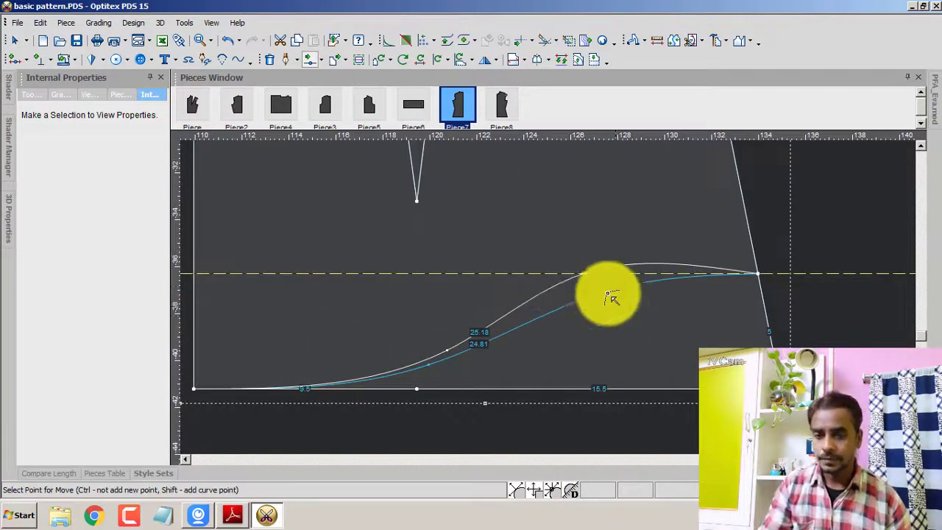
{"action": "left_click", "coordinate": [582, 274]}
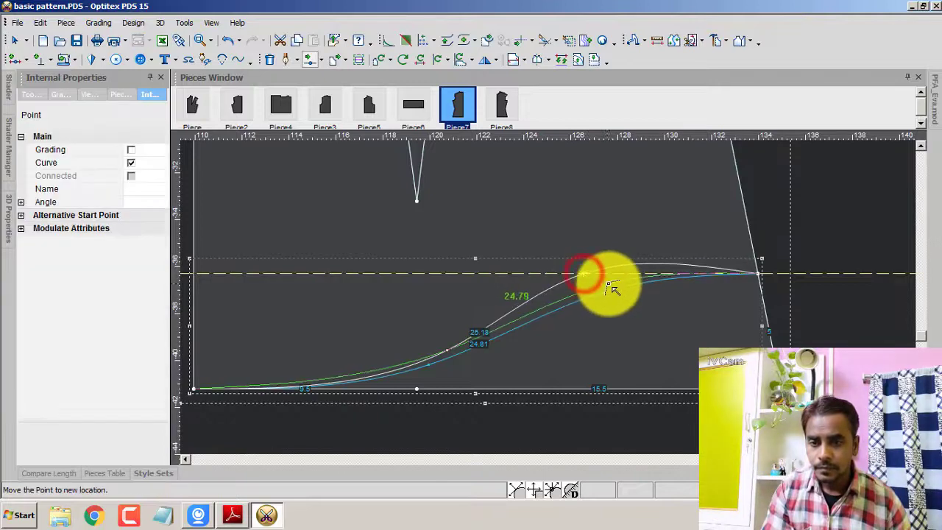
{"action": "left_click", "coordinate": [610, 290]}
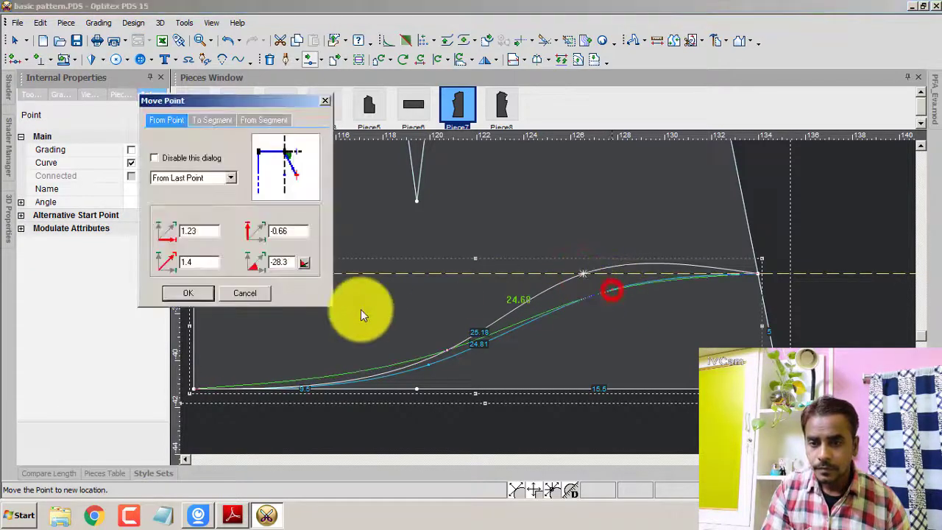
{"action": "left_click", "coordinate": [201, 291]}
{"action": "middle_click_drag", "start_coordinate": [390, 388], "coordinate": [579, 279]}
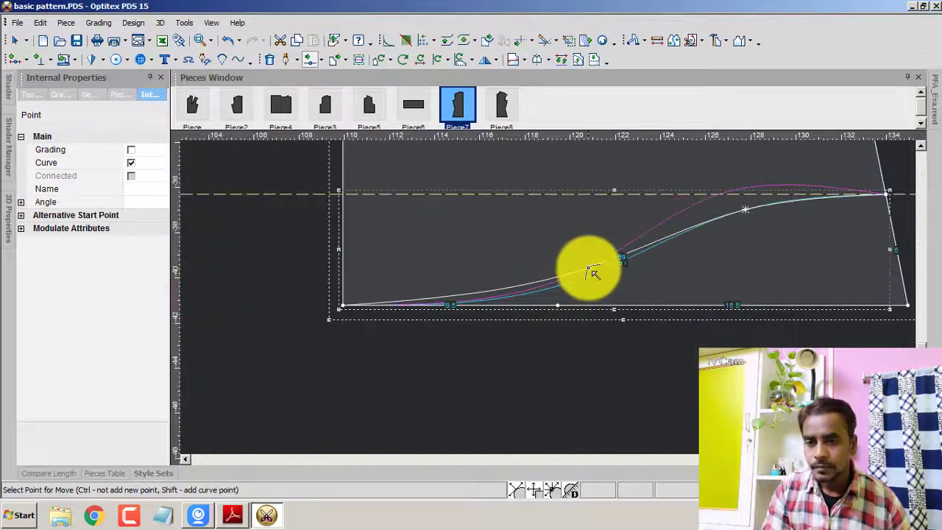
{"action": "left_click", "coordinate": [587, 265]}
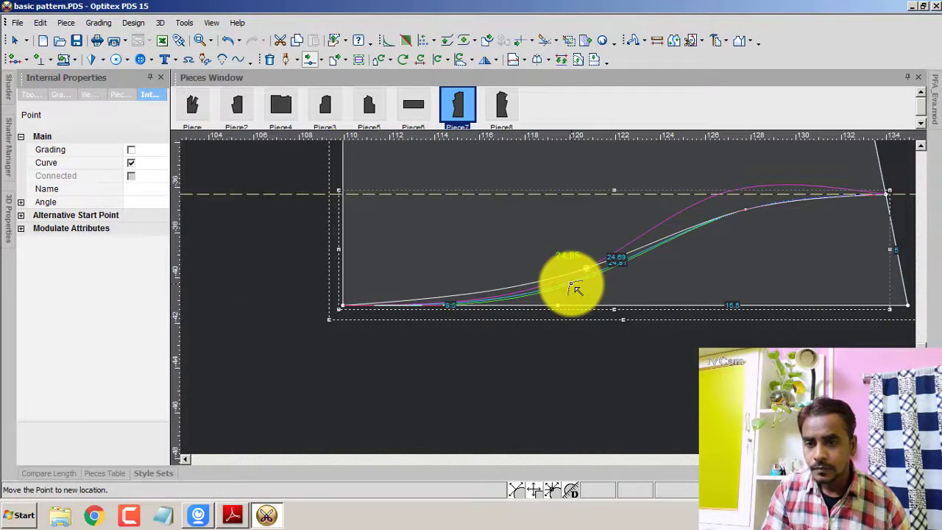
{"action": "left_click", "coordinate": [571, 286]}
{"action": "left_click", "coordinate": [188, 294]}
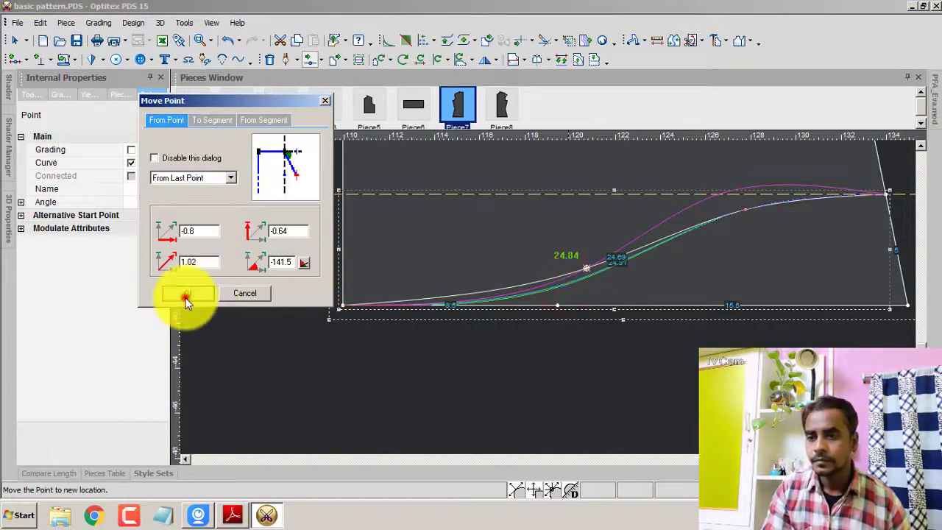
{"action": "right_click", "coordinate": [434, 211]}
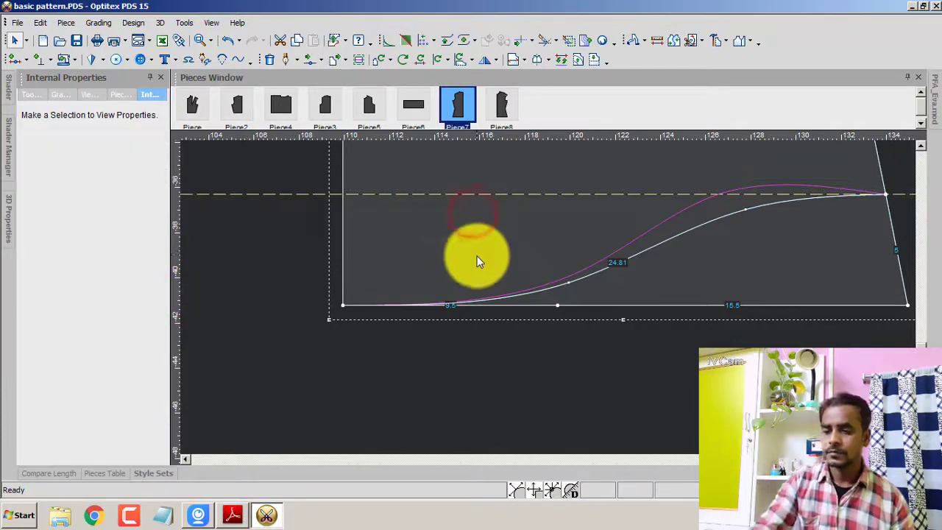
Step: Clear the track line, flip Piece7 back, and set it beside the other panel at the side seam
{"action": "left_click", "coordinate": [687, 269]}
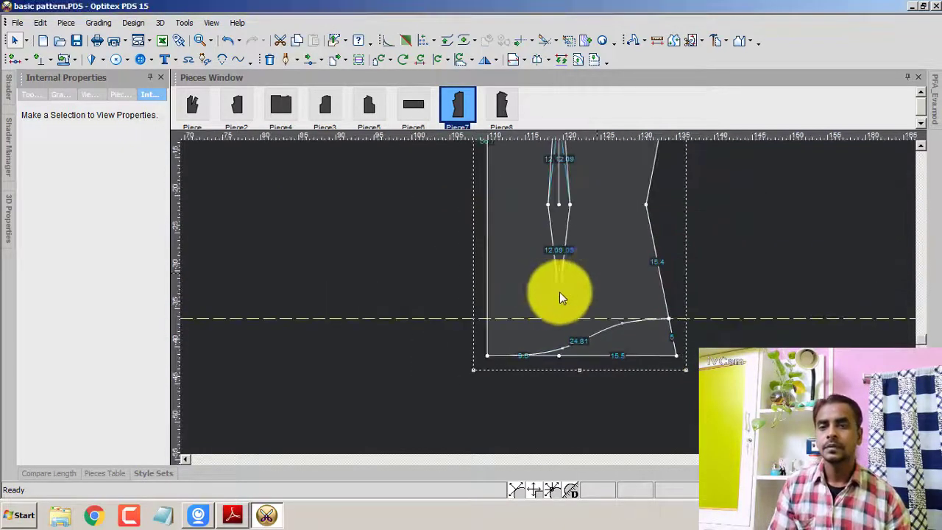
{"action": "left_click", "coordinate": [483, 58]}
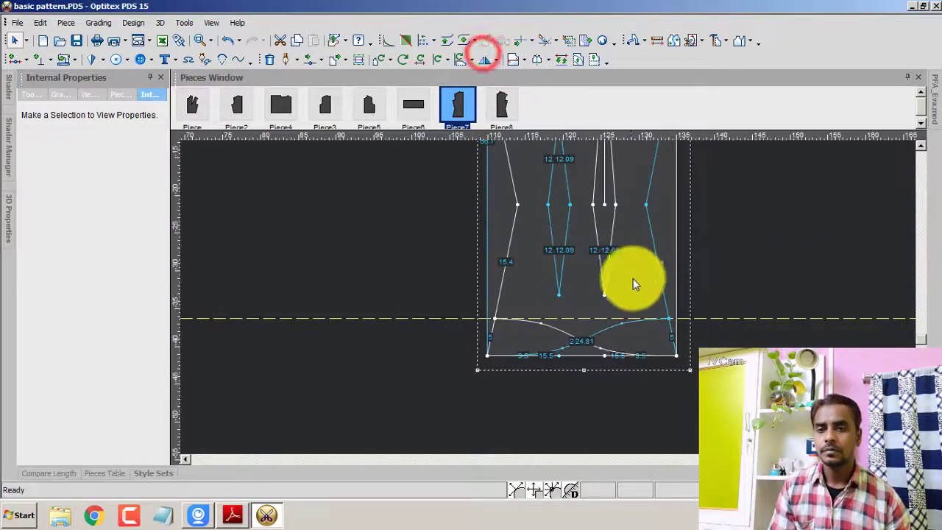
{"action": "mouse_move", "coordinate": [524, 277]}
{"action": "left_mouse_down"}
{"action": "mouse_move", "coordinate": [729, 277]}
{"action": "mouse_move", "coordinate": [710, 290]}
{"action": "left_mouse_up"}
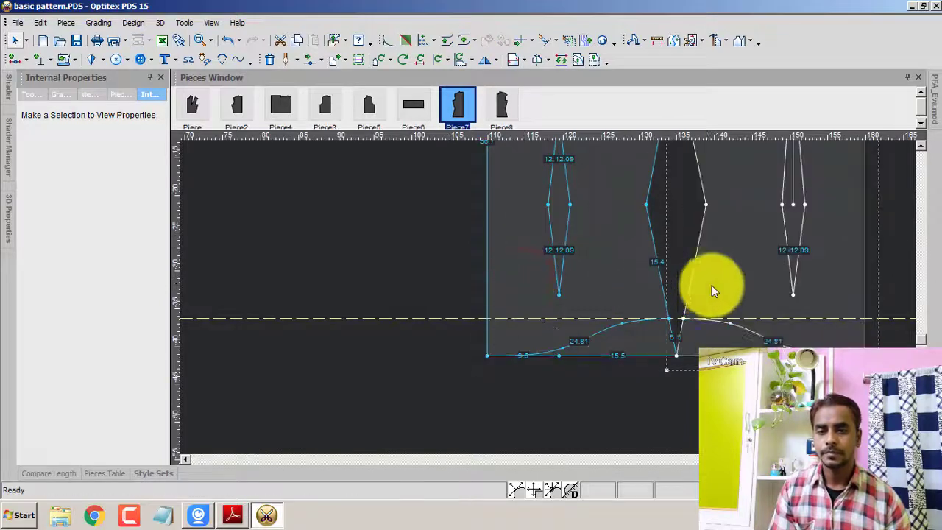
{"action": "scroll", "coordinate": [560, 306], "scroll_direction": "down", "scroll_amount": 1}
{"action": "scroll", "coordinate": [547, 295], "scroll_direction": "down", "scroll_amount": 1}
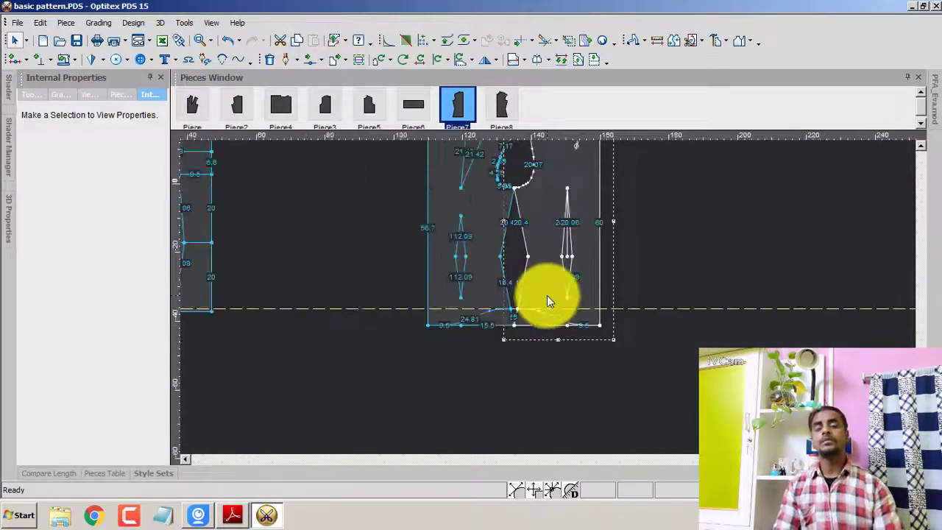
{"action": "scroll", "coordinate": [547, 295], "scroll_direction": "down", "scroll_amount": 2}
{"action": "scroll", "coordinate": [547, 295], "scroll_direction": "down", "scroll_amount": 1}
{"action": "scroll", "coordinate": [546, 295], "scroll_direction": "up", "scroll_amount": 1}
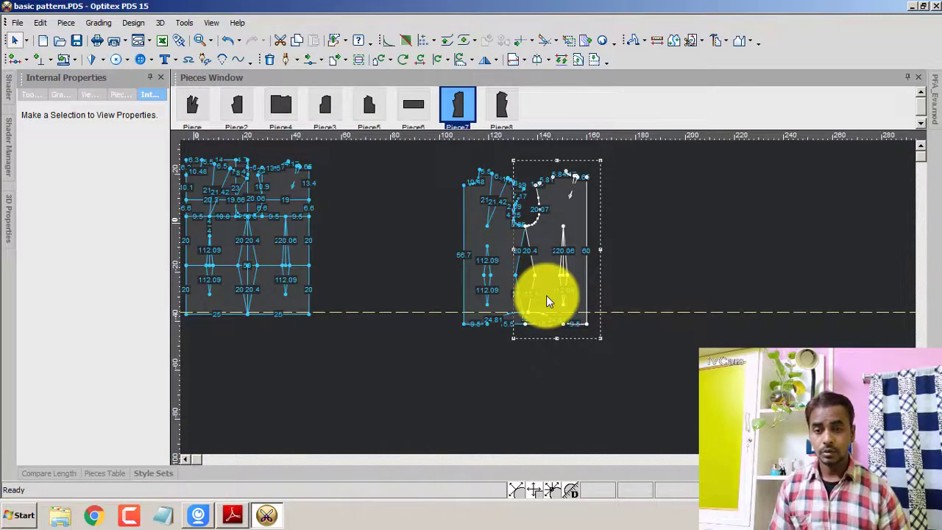
{"action": "scroll", "coordinate": [523, 287], "scroll_direction": "up", "scroll_amount": 2}
{"action": "scroll", "coordinate": [533, 306], "scroll_direction": "up", "scroll_amount": 2}
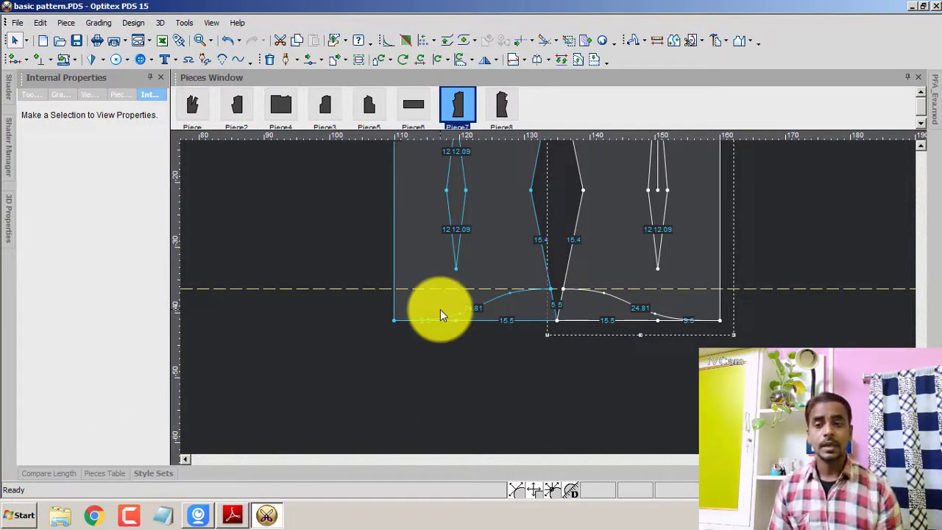
Step: Adjust the hem ends at the side seam so the left hem curve mirrors the right
{"action": "left_click_drag", "start_coordinate": [440, 311], "coordinate": [498, 292]}
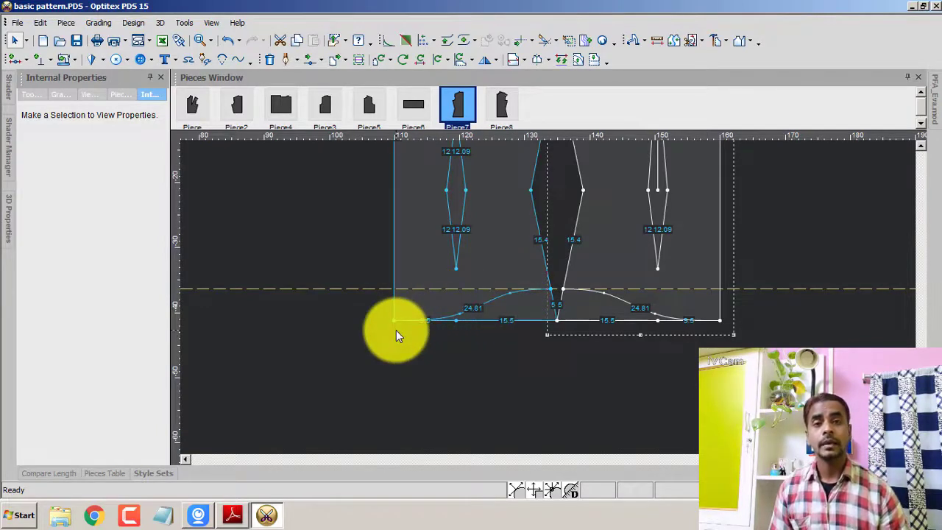
{"action": "left_click", "coordinate": [572, 289]}
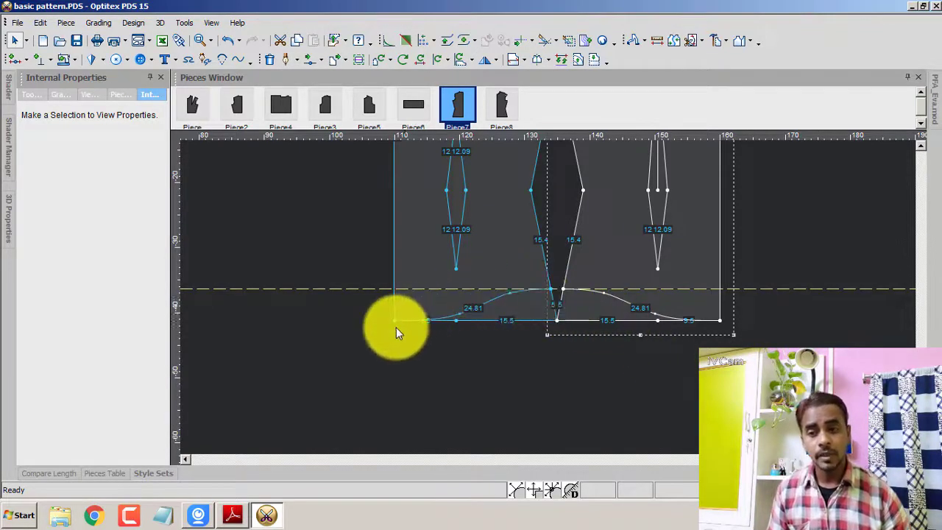
{"action": "left_click", "coordinate": [553, 290]}
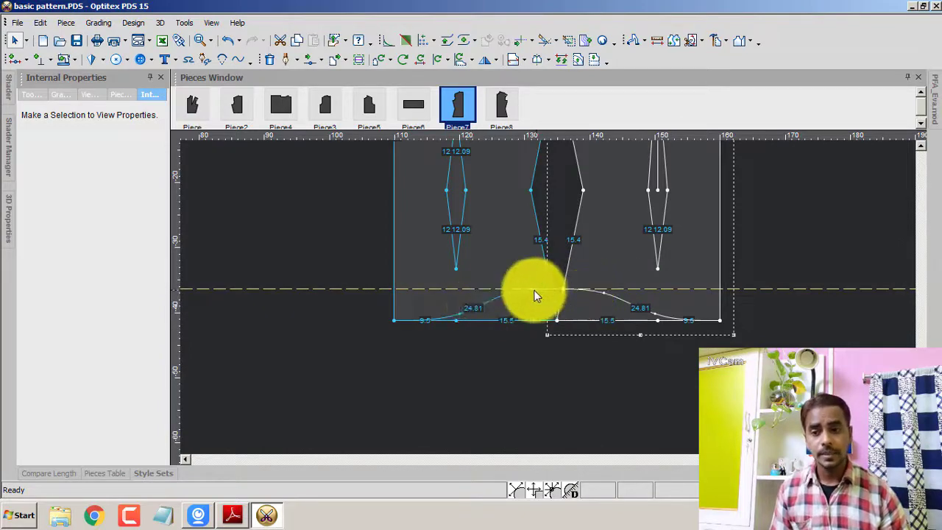
{"action": "scroll", "coordinate": [563, 280], "scroll_direction": "up", "scroll_amount": 1}
{"action": "scroll", "coordinate": [566, 271], "scroll_direction": "up", "scroll_amount": 1}
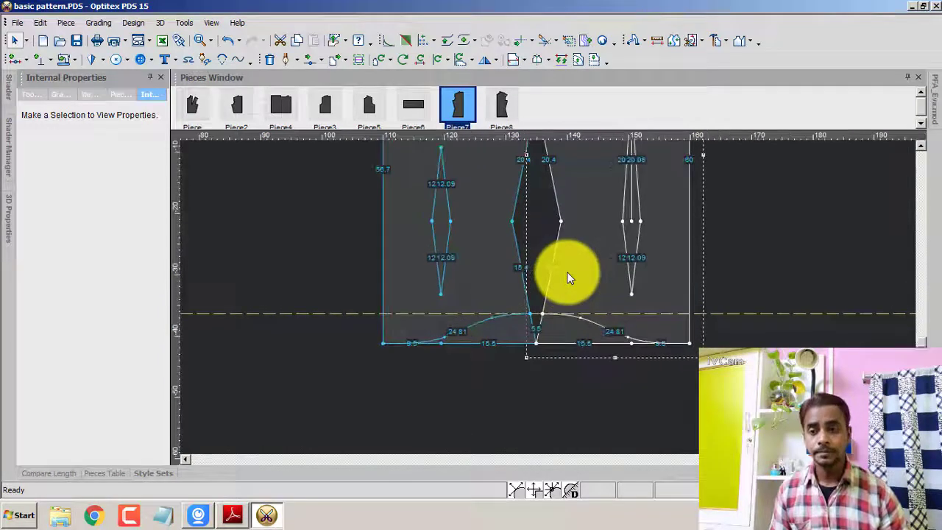
{"action": "scroll", "coordinate": [567, 271], "scroll_direction": "up", "scroll_amount": 1}
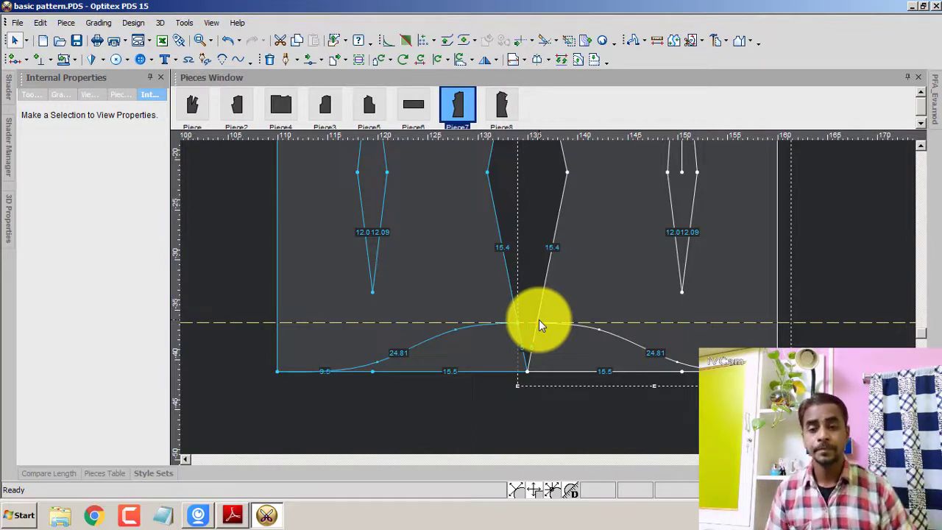
Step: Zoom in and out to inspect the combined panel's darts and curved hemline
{"action": "scroll", "coordinate": [471, 325], "scroll_direction": "down", "scroll_amount": 1}
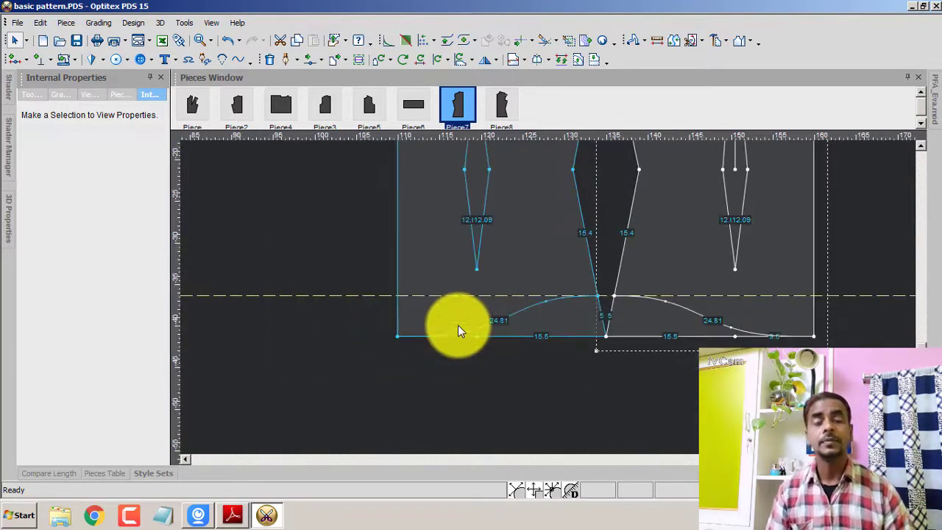
{"action": "scroll", "coordinate": [458, 331], "scroll_direction": "down", "scroll_amount": 2}
{"action": "scroll", "coordinate": [549, 298], "scroll_direction": "down", "scroll_amount": 1}
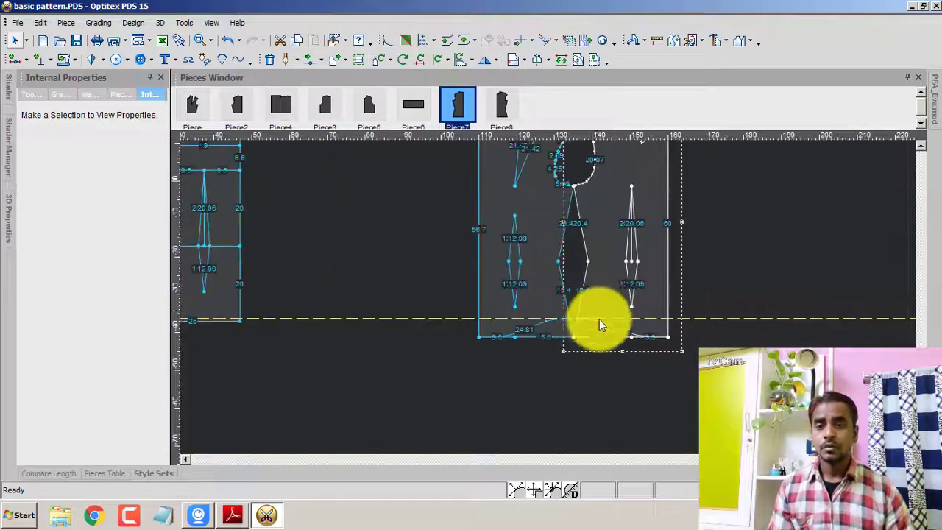
{"action": "scroll", "coordinate": [601, 326], "scroll_direction": "up", "scroll_amount": 1}
{"action": "scroll", "coordinate": [600, 326], "scroll_direction": "up", "scroll_amount": 1}
{"action": "scroll", "coordinate": [600, 326], "scroll_direction": "down", "scroll_amount": 1}
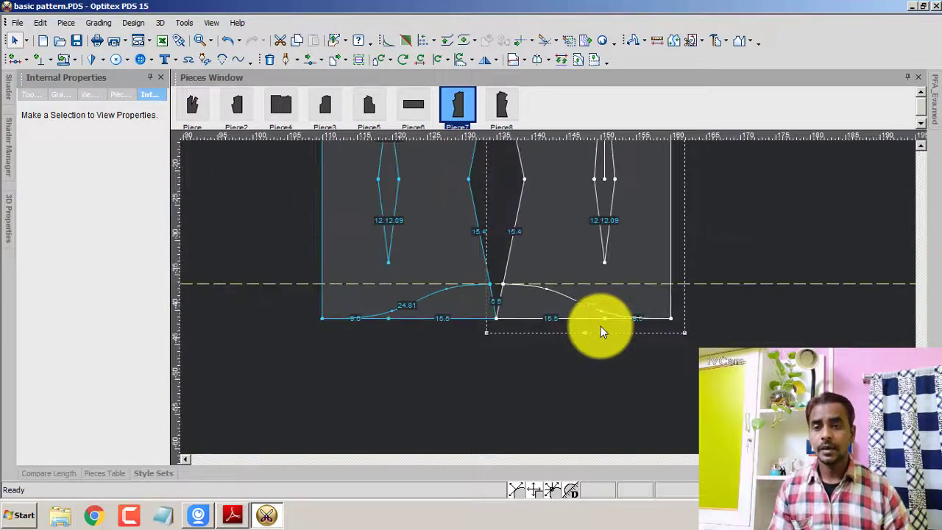
{"action": "scroll", "coordinate": [601, 326], "scroll_direction": "down", "scroll_amount": 1}
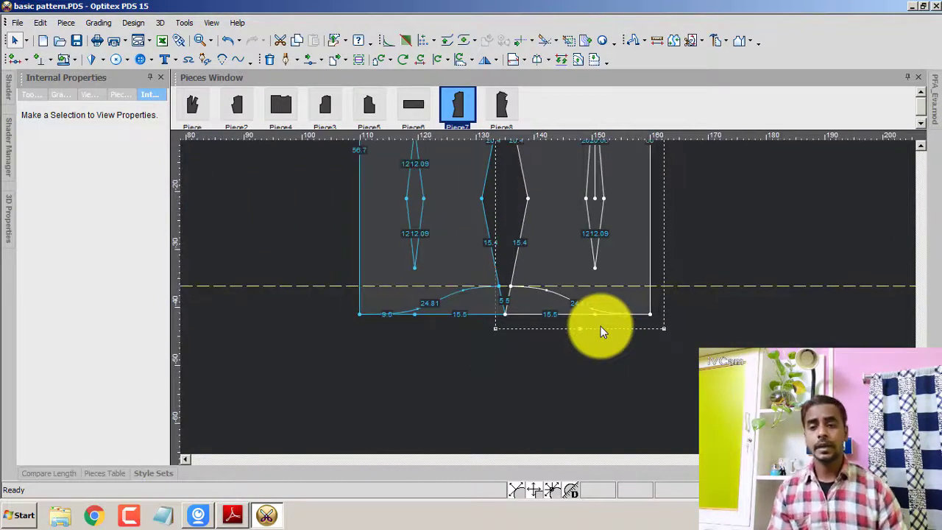
{"action": "scroll", "coordinate": [549, 298], "scroll_direction": "down", "scroll_amount": 2}
{"action": "scroll", "coordinate": [545, 294], "scroll_direction": "up", "scroll_amount": 2}
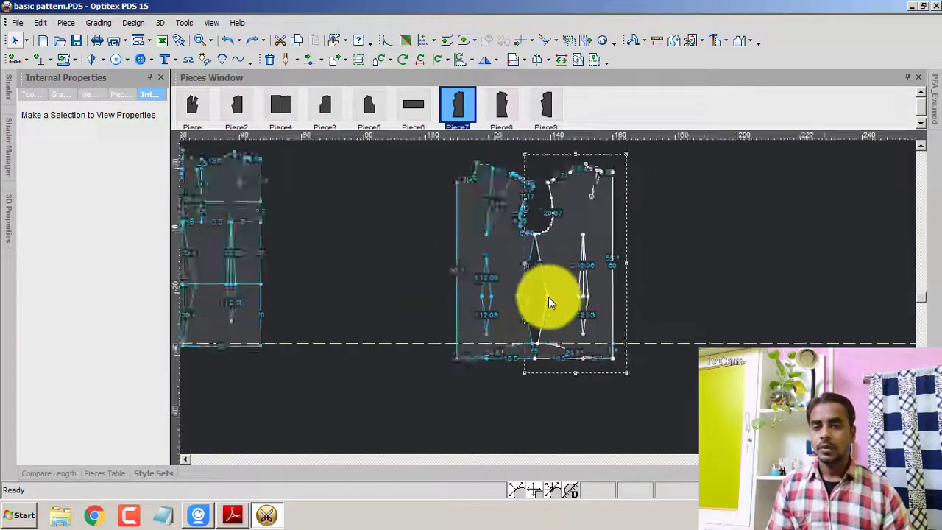
{"action": "scroll", "coordinate": [548, 296], "scroll_direction": "up", "scroll_amount": 1}
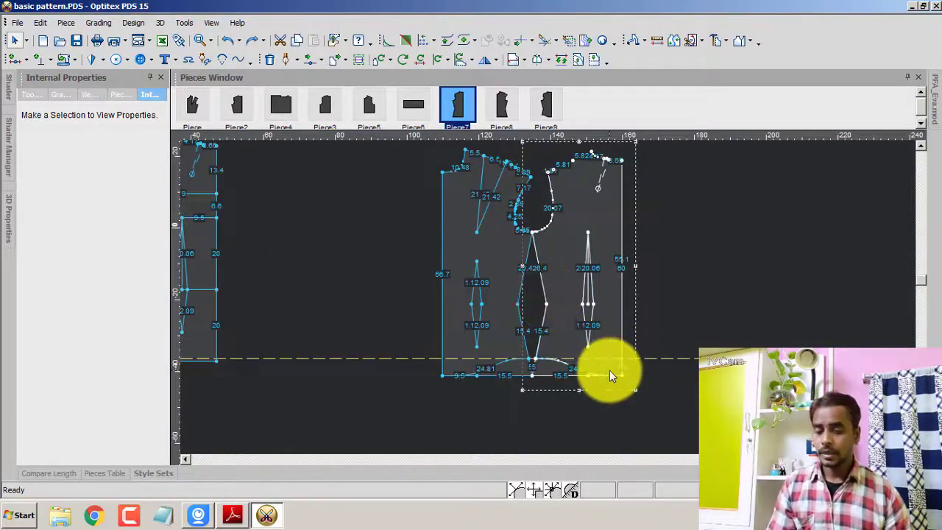
Step: Remove the horizontal guide line running across the pattern
{"action": "key", "text": "a"}
{"action": "left_click", "coordinate": [560, 338]}
{"action": "scroll", "coordinate": [552, 301], "scroll_direction": "up", "scroll_amount": 1}
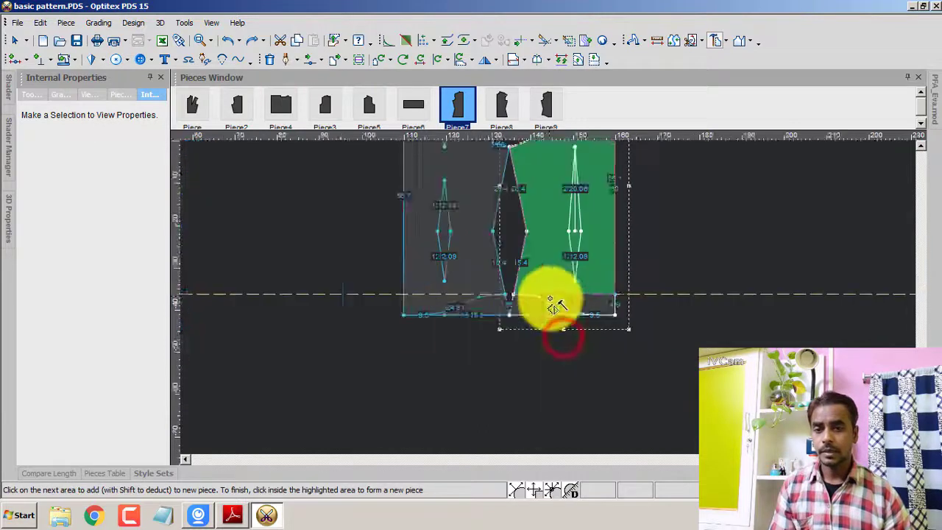
{"action": "right_click", "coordinate": [695, 194]}
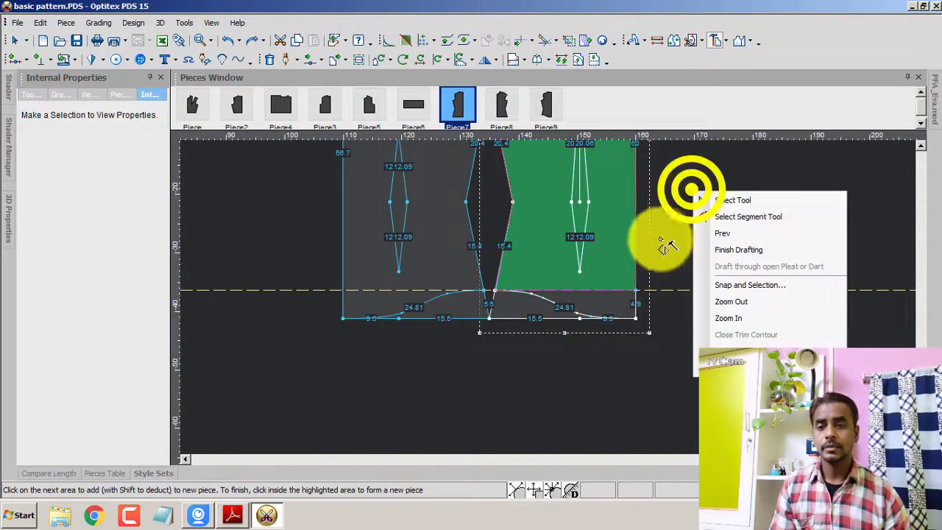
{"action": "left_click", "coordinate": [736, 201]}
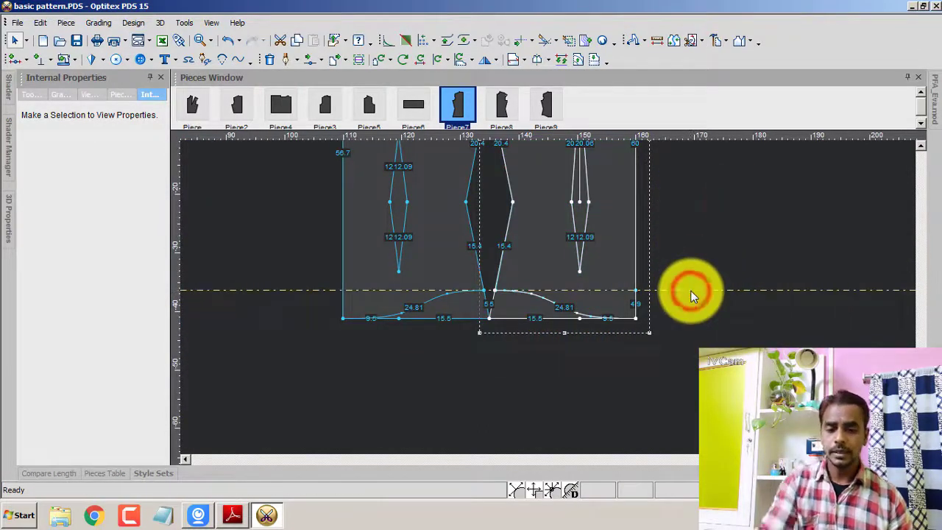
{"action": "left_click", "coordinate": [692, 295]}
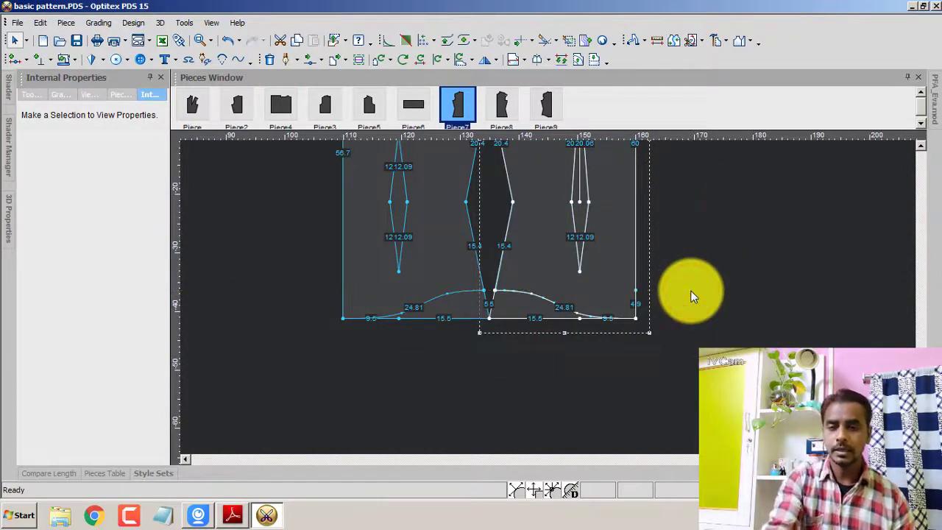
Step: Build the right panel area into new piece Piece10
{"action": "left_click", "coordinate": [599, 276]}
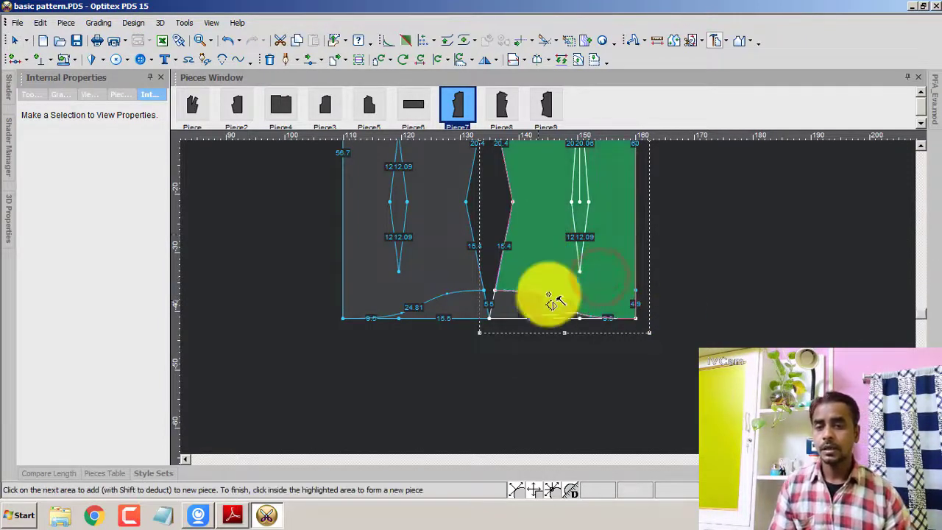
{"action": "scroll", "coordinate": [548, 294], "scroll_direction": "down", "scroll_amount": 2}
{"action": "scroll", "coordinate": [552, 301], "scroll_direction": "up", "scroll_amount": 1}
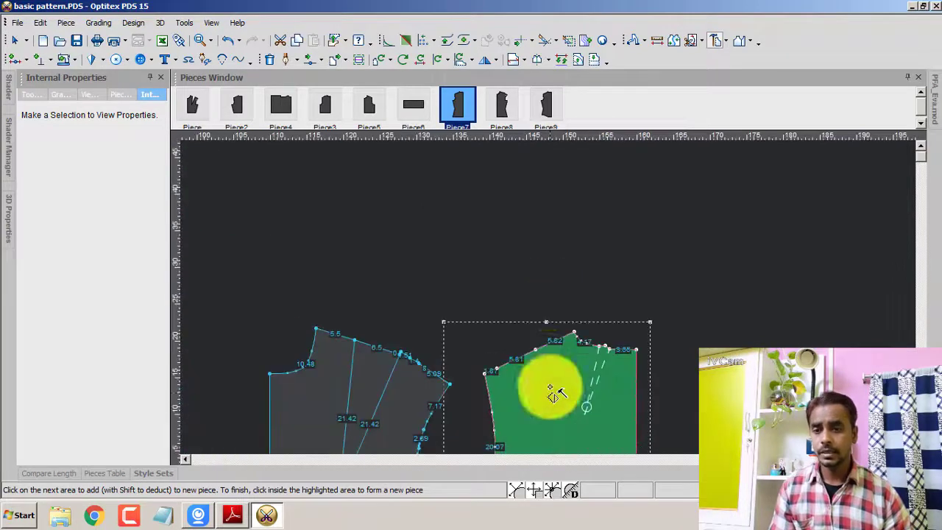
{"action": "scroll", "coordinate": [551, 385], "scroll_direction": "up", "scroll_amount": 2}
{"action": "scroll", "coordinate": [551, 416], "scroll_direction": "down", "scroll_amount": 2}
{"action": "left_click", "coordinate": [542, 269]}
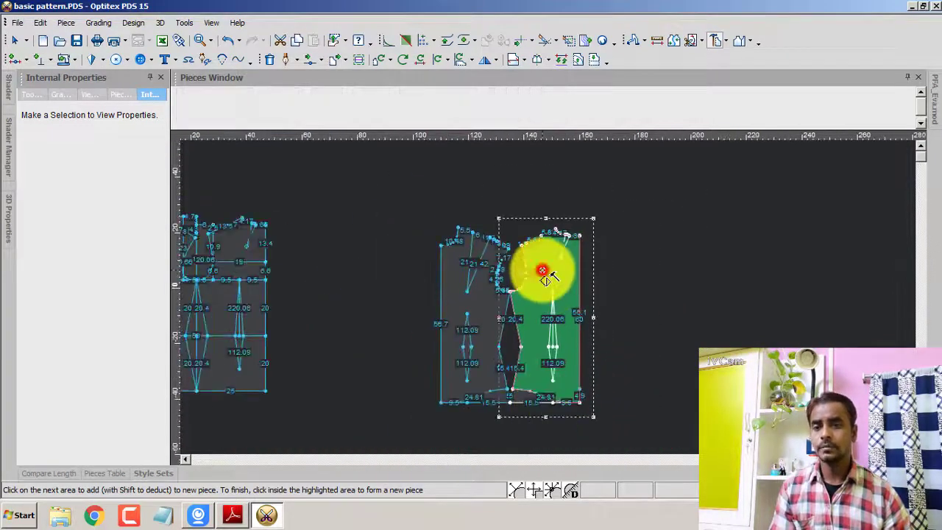
Step: Build the left panel area into Piece11 and return to the Pointer Tool
{"action": "left_click", "coordinate": [483, 310]}
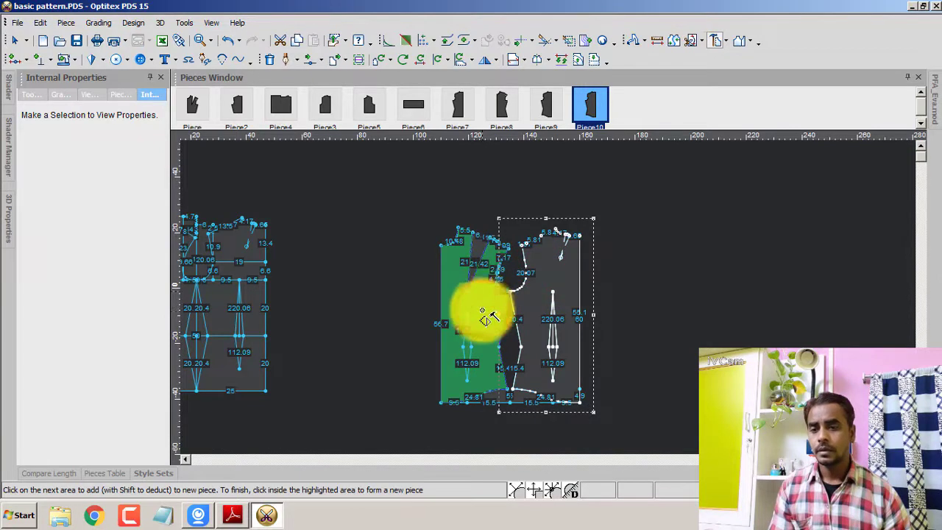
{"action": "left_click", "coordinate": [483, 311]}
{"action": "right_click", "coordinate": [543, 205]}
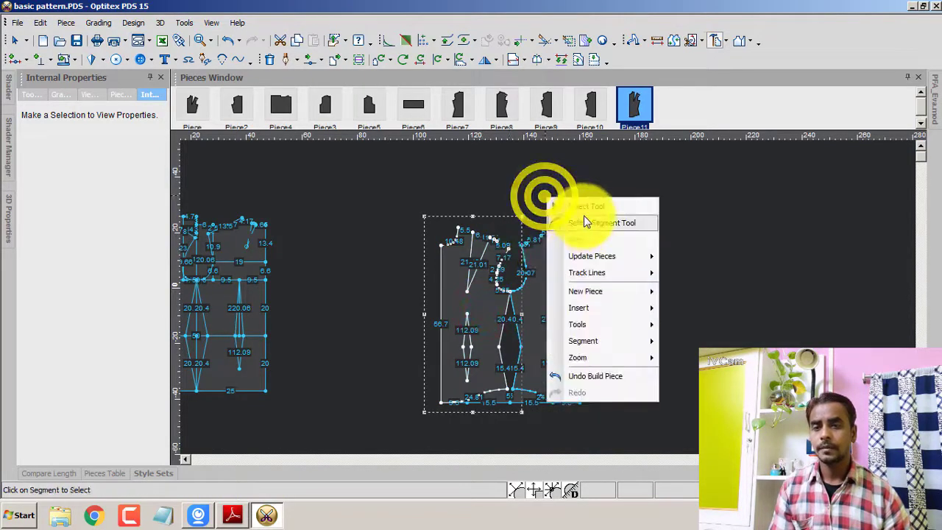
{"action": "left_click", "coordinate": [587, 202]}
Step: Move Piece7 and Piece8 to the left and shift Pieces 9–11 to the right
{"action": "left_click_drag", "start_coordinate": [561, 274], "coordinate": [689, 297]}
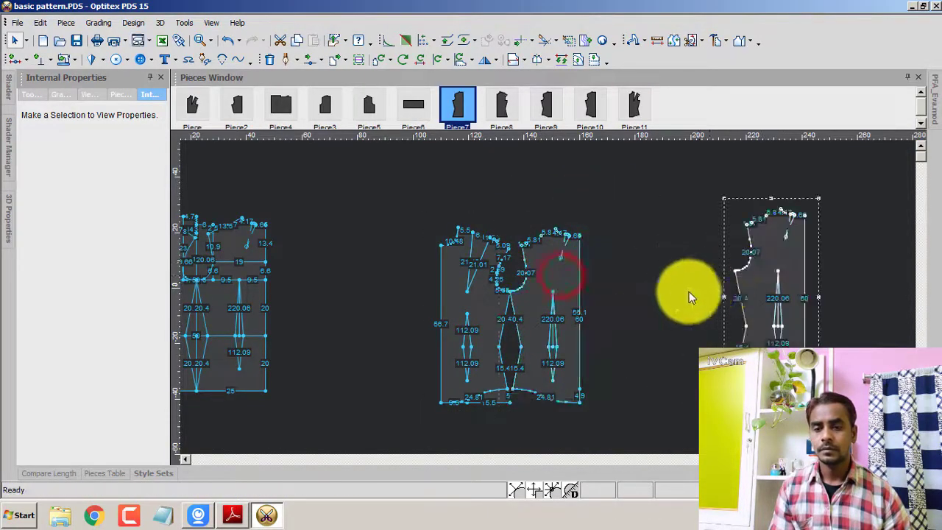
{"action": "left_click_drag", "start_coordinate": [783, 281], "coordinate": [358, 254]}
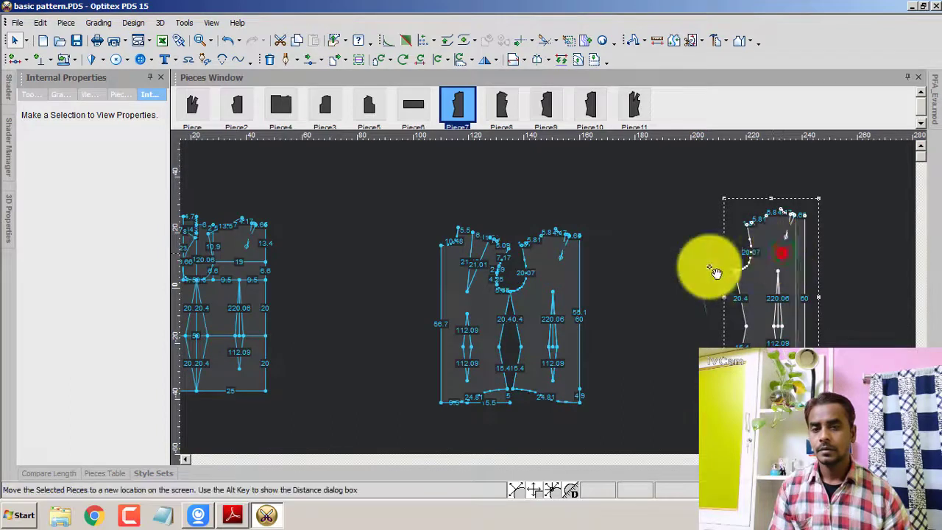
{"action": "left_click", "coordinate": [484, 328]}
{"action": "left_click_drag", "start_coordinate": [310, 343], "coordinate": [262, 305]}
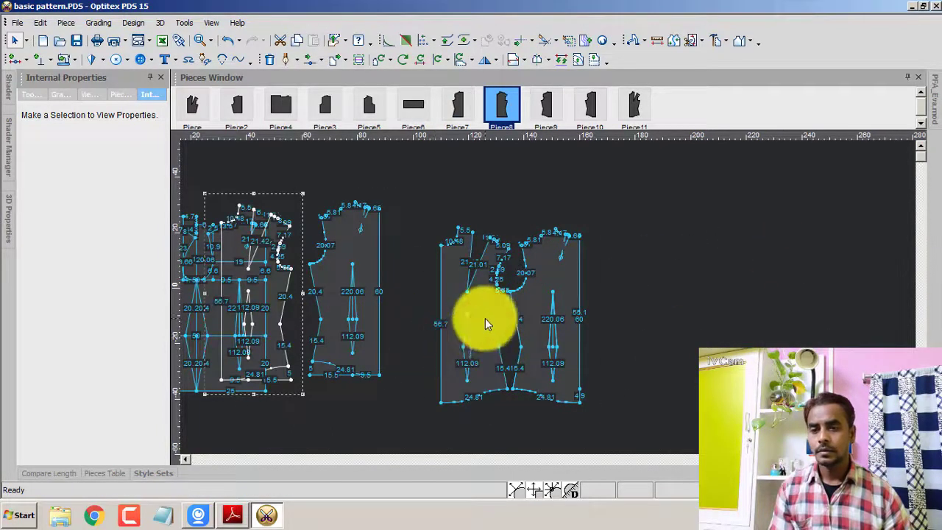
{"action": "left_click_drag", "start_coordinate": [441, 206], "coordinate": [566, 349]}
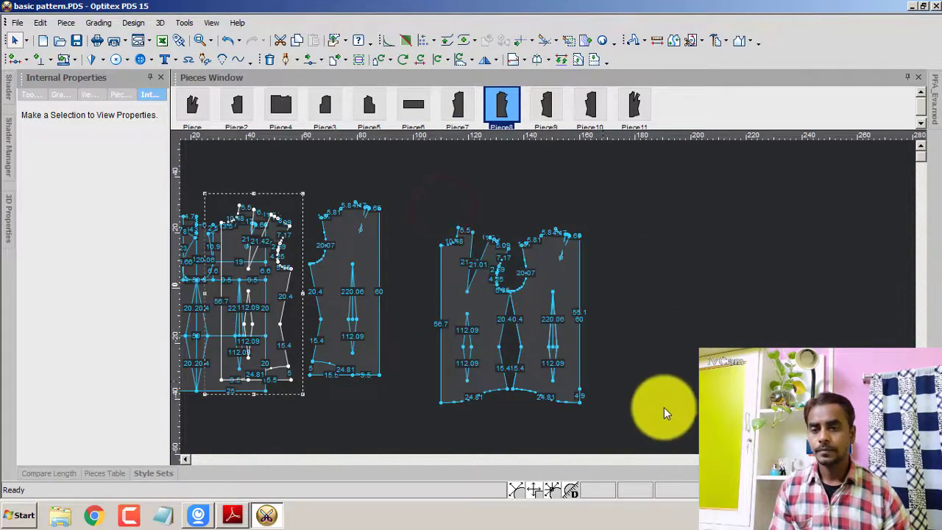
{"action": "mouse_move", "coordinate": [667, 411]}
{"action": "left_mouse_down"}
{"action": "mouse_move", "coordinate": [377, 247]}
{"action": "mouse_move", "coordinate": [421, 206]}
{"action": "left_mouse_up"}
{"action": "left_click_drag", "start_coordinate": [550, 274], "coordinate": [692, 301]}
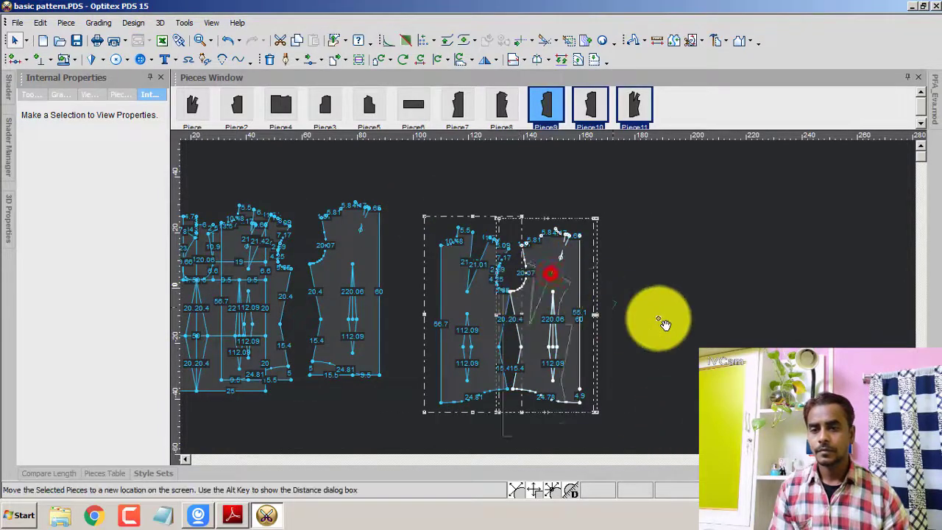
{"action": "scroll", "coordinate": [692, 302], "scroll_direction": "up", "scroll_amount": 3}
Step: Move Piece9 right, clear of the other pieces
{"action": "left_click", "coordinate": [731, 277]}
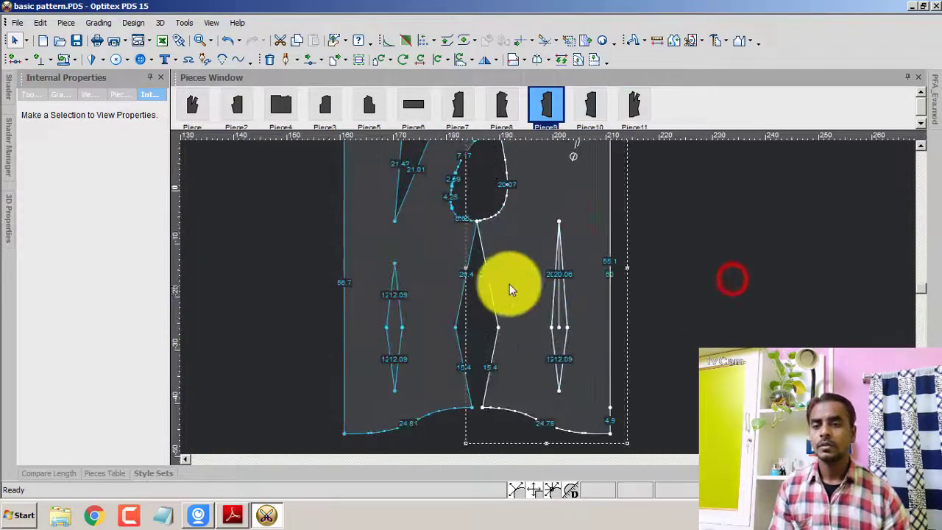
{"action": "left_click_drag", "start_coordinate": [522, 283], "coordinate": [578, 298]}
{"action": "scroll", "coordinate": [581, 302], "scroll_direction": "down", "scroll_amount": 2}
{"action": "scroll", "coordinate": [575, 307], "scroll_direction": "down", "scroll_amount": 2}
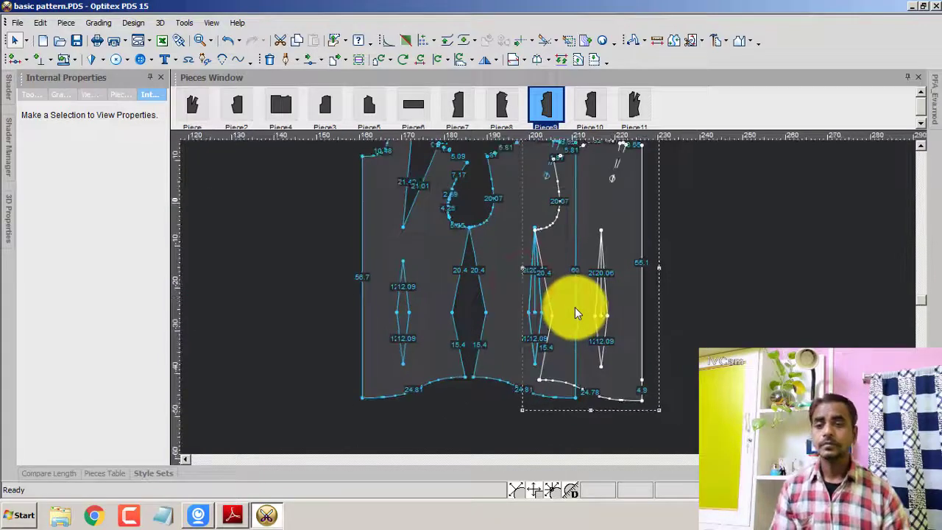
{"action": "scroll", "coordinate": [575, 308], "scroll_direction": "up", "scroll_amount": 1}
{"action": "left_click_drag", "start_coordinate": [609, 234], "coordinate": [665, 314]}
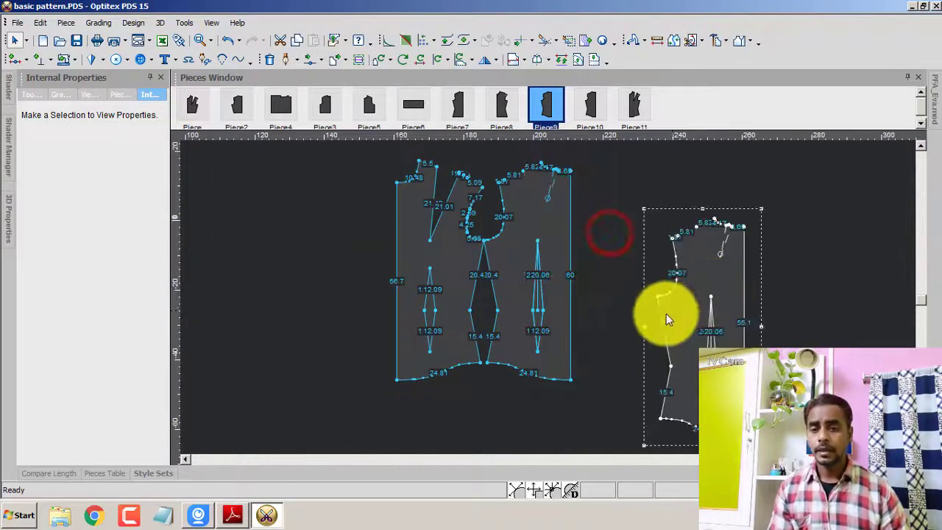
Step: Delete Piece10 and place Piece9 beside the left-hand panel
{"action": "mouse_move", "coordinate": [552, 354]}
{"action": "left_mouse_down"}
{"action": "mouse_move", "coordinate": [316, 375]}
{"action": "mouse_move", "coordinate": [309, 362]}
{"action": "left_mouse_up"}
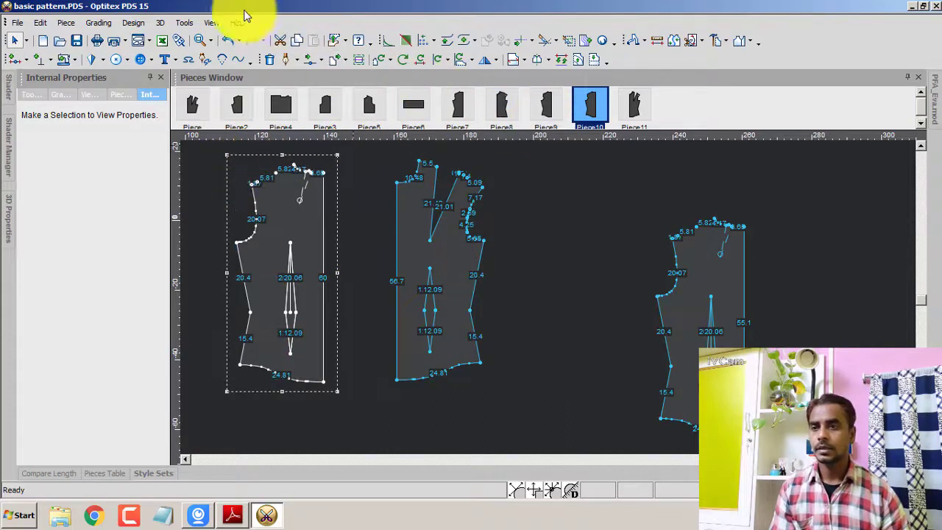
{"action": "left_click", "coordinate": [281, 41]}
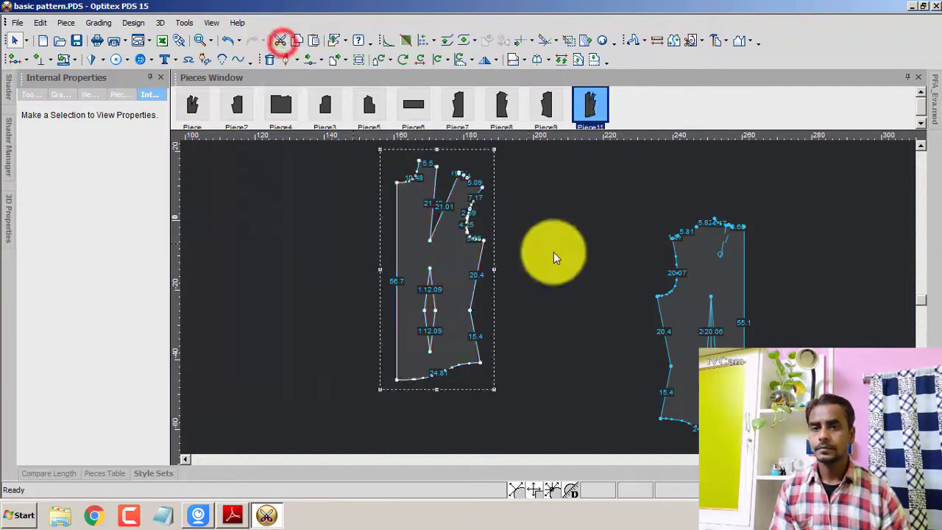
{"action": "left_click", "coordinate": [710, 279]}
{"action": "left_click_drag", "start_coordinate": [622, 252], "coordinate": [542, 228]}
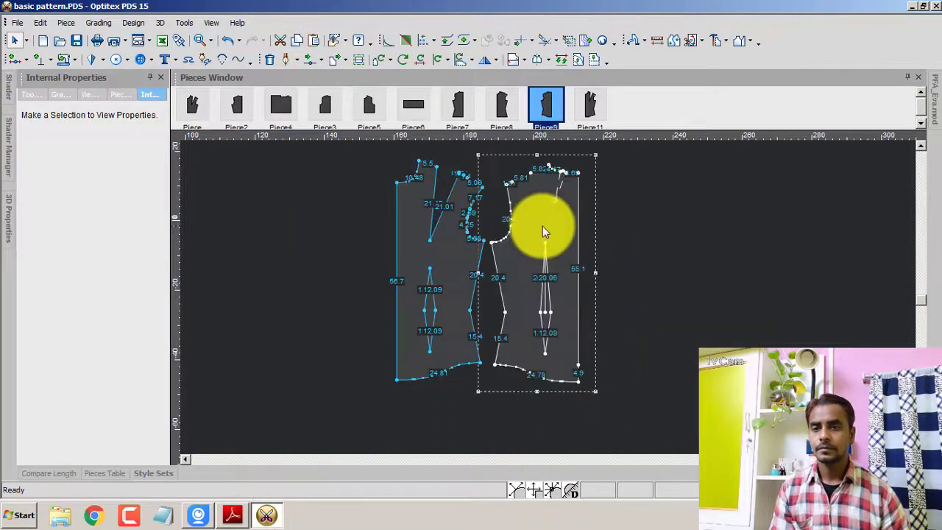
{"action": "scroll", "coordinate": [548, 294], "scroll_direction": "up", "scroll_amount": 2}
{"action": "scroll", "coordinate": [548, 298], "scroll_direction": "down", "scroll_amount": 2}
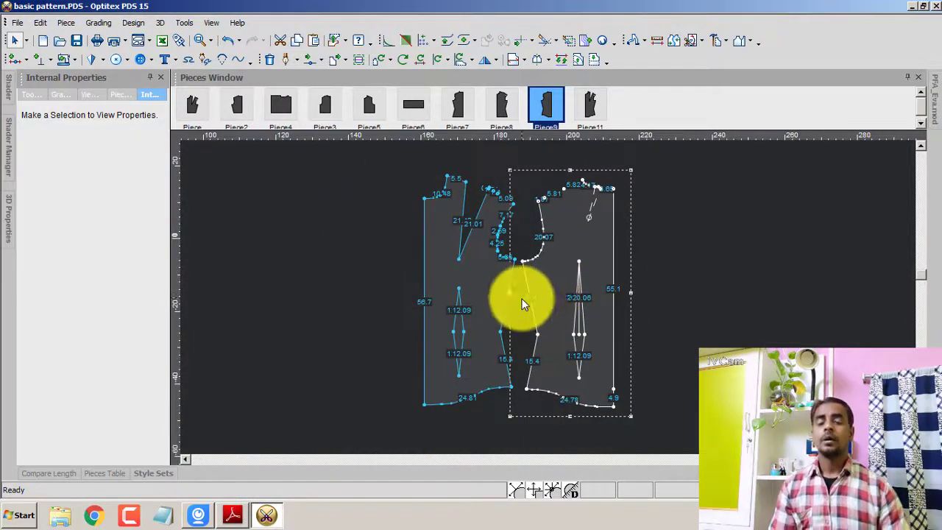
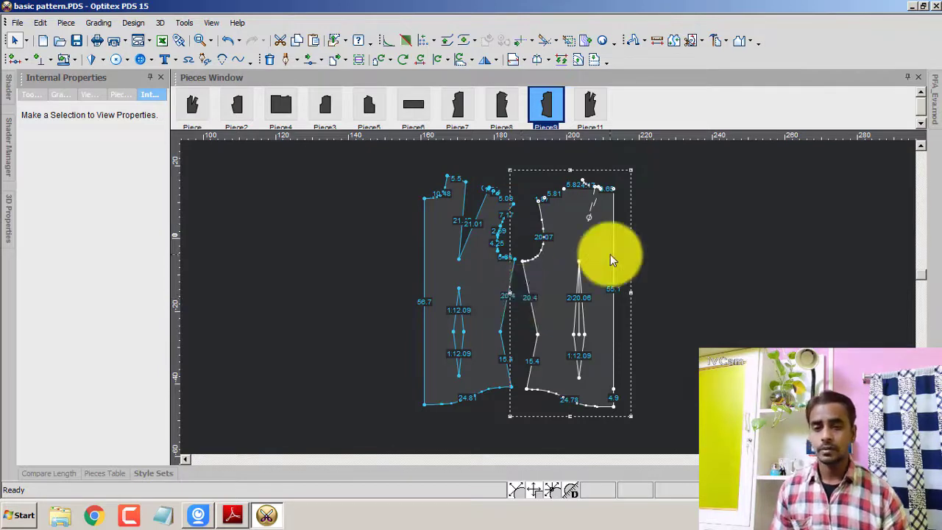
Step: Zoom around the bodice pieces, briefly trying point-move mode before returning to plain selection
{"action": "scroll", "coordinate": [610, 254], "scroll_direction": "up", "scroll_amount": 3}
{"action": "scroll", "coordinate": [547, 296], "scroll_direction": "down", "scroll_amount": 2}
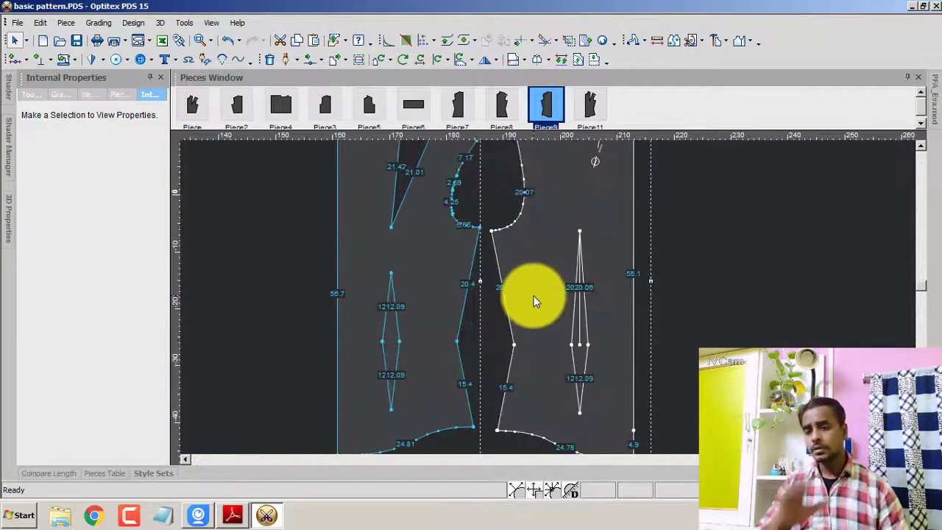
{"action": "scroll", "coordinate": [541, 310], "scroll_direction": "up", "scroll_amount": 1}
{"action": "key", "text": "m"}
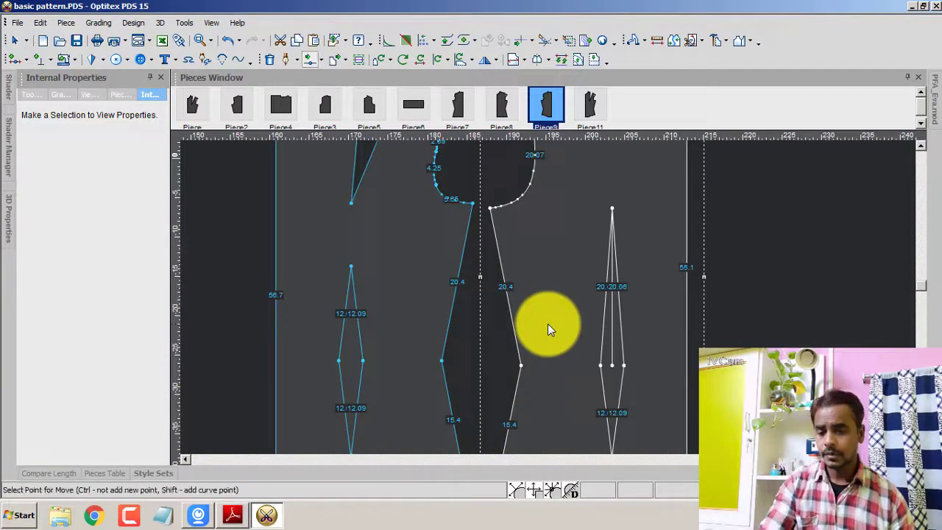
{"action": "scroll", "coordinate": [547, 316], "scroll_direction": "up", "scroll_amount": 2}
{"action": "scroll", "coordinate": [550, 326], "scroll_direction": "down", "scroll_amount": 2}
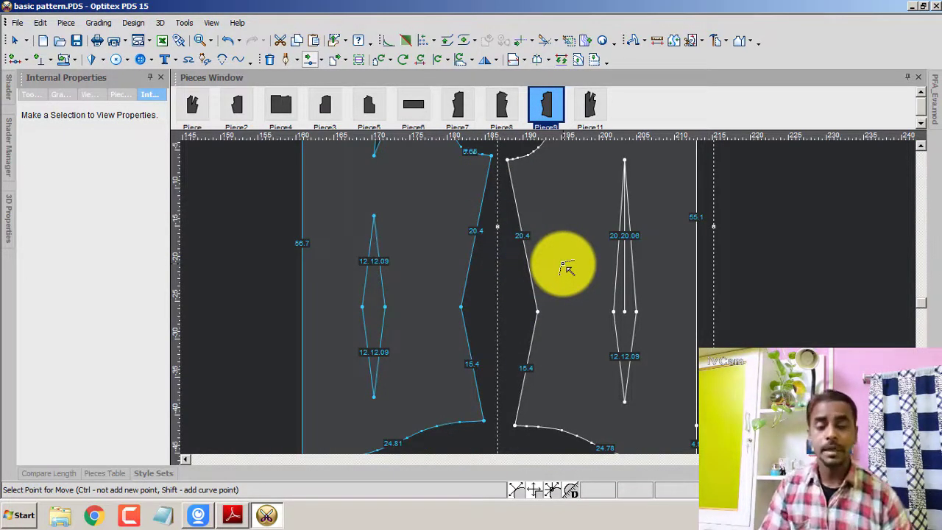
{"action": "right_click", "coordinate": [778, 198]}
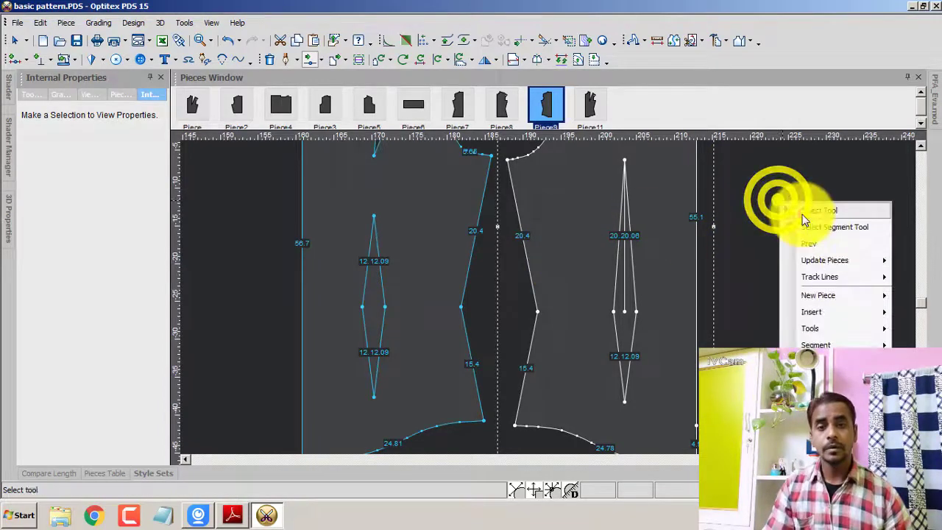
{"action": "key", "text": "Escape"}
Step: Try marking seam edges on the right piece, cancelling without adding an allowance
{"action": "scroll", "coordinate": [581, 232], "scroll_direction": "down", "scroll_amount": 2}
{"action": "scroll", "coordinate": [465, 310], "scroll_direction": "down", "scroll_amount": 1}
{"action": "scroll", "coordinate": [722, 297], "scroll_direction": "up", "scroll_amount": 2}
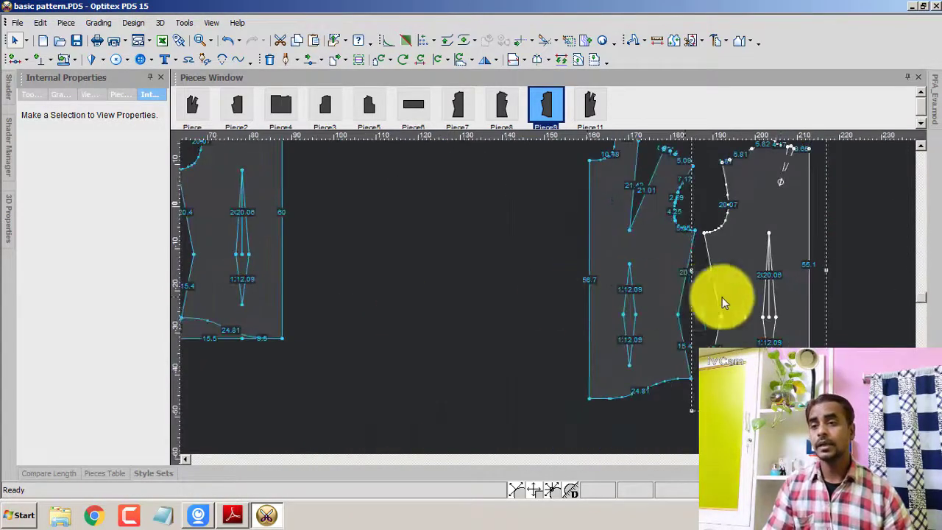
{"action": "scroll", "coordinate": [549, 298], "scroll_direction": "down", "scroll_amount": 1}
{"action": "scroll", "coordinate": [549, 297], "scroll_direction": "up", "scroll_amount": 1}
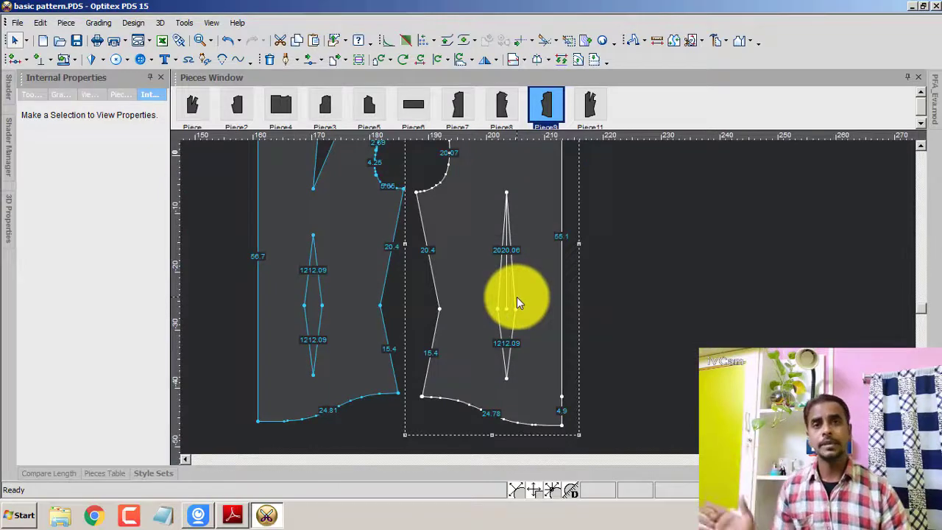
{"action": "scroll", "coordinate": [457, 288], "scroll_direction": "down", "scroll_amount": 1}
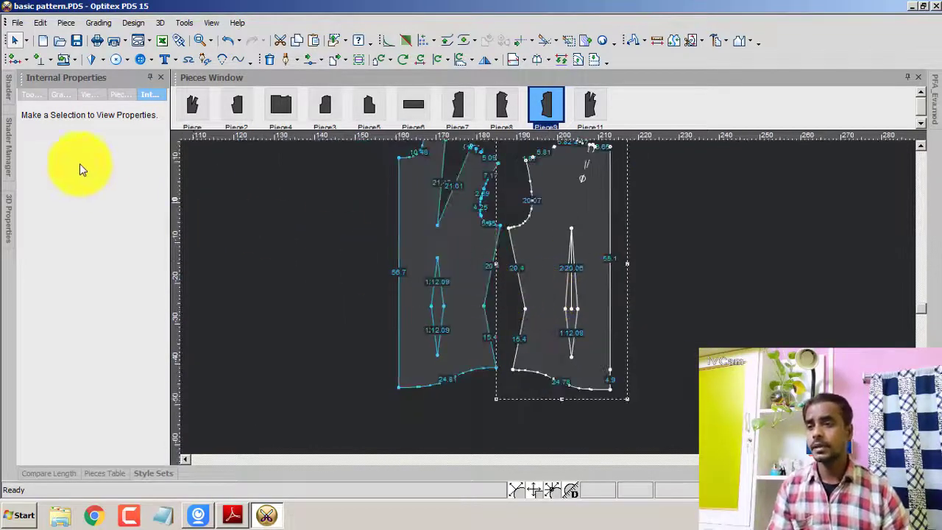
{"action": "scroll", "coordinate": [560, 301], "scroll_direction": "down", "scroll_amount": 1}
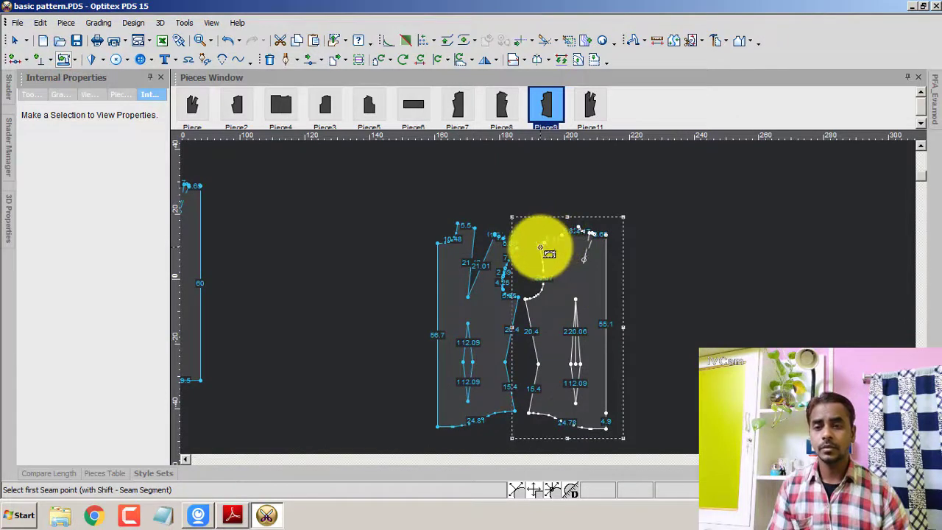
{"action": "left_click", "coordinate": [540, 248]}
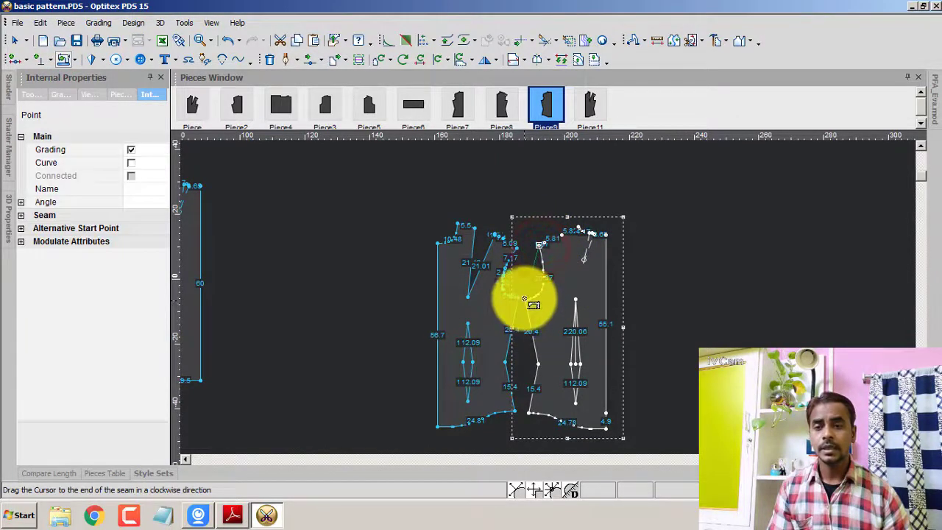
{"action": "left_click", "coordinate": [579, 229]}
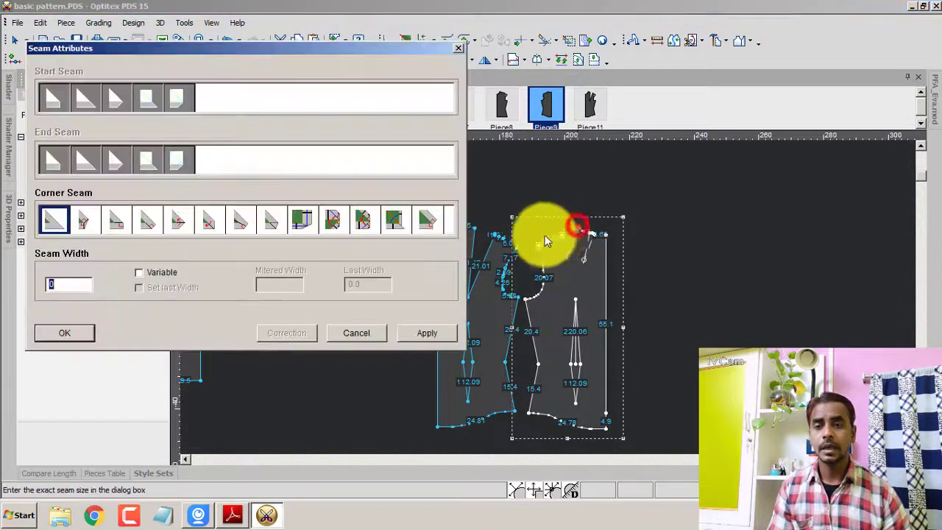
{"action": "left_click", "coordinate": [360, 333]}
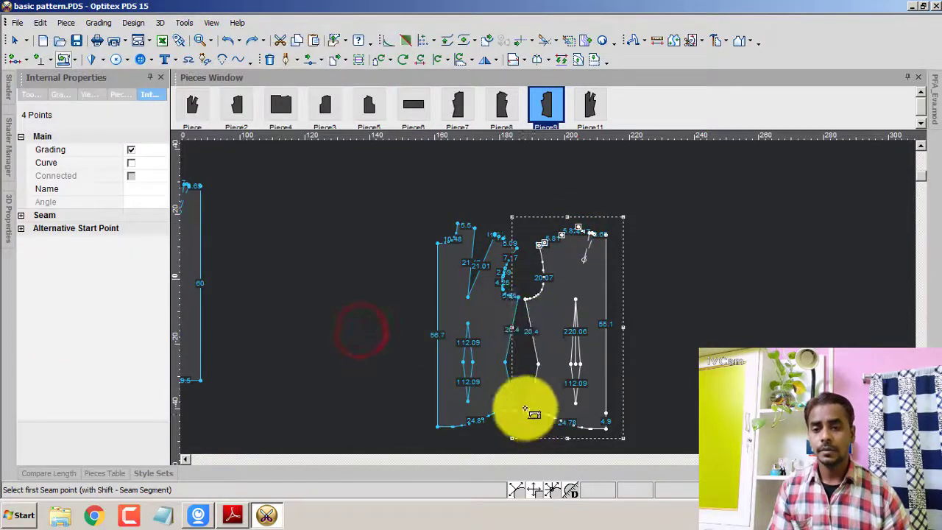
{"action": "left_click_drag", "start_coordinate": [533, 300], "coordinate": [591, 436]}
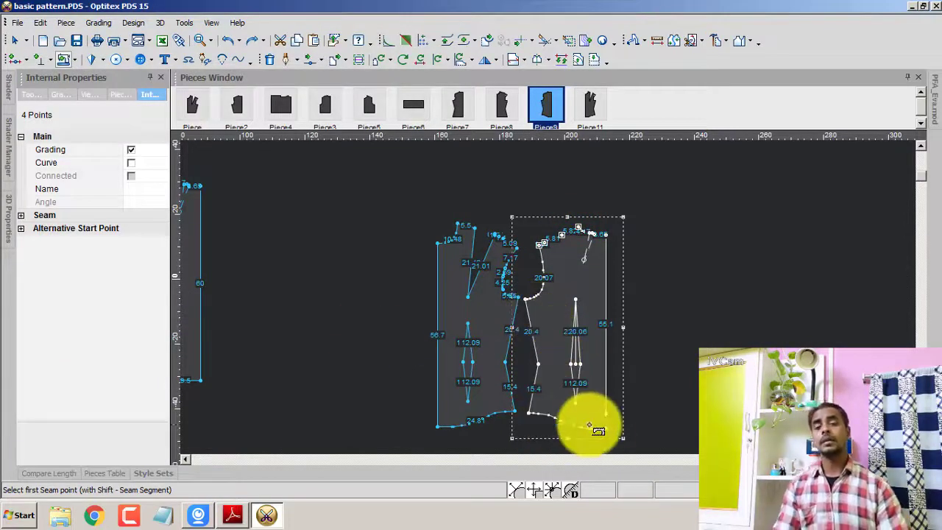
{"action": "right_click", "coordinate": [704, 177]}
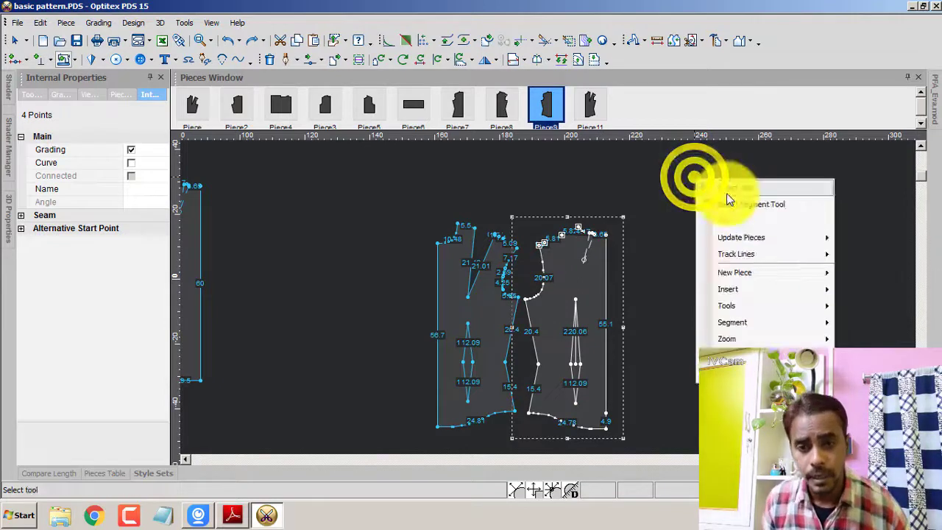
{"action": "left_click", "coordinate": [713, 198]}
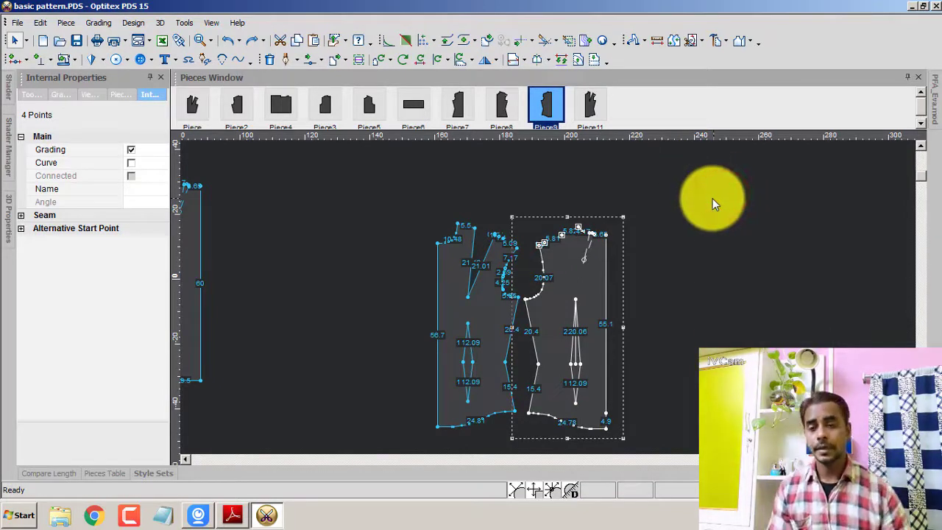
Step: Add a 2 seam allowance along the left piece's hem
{"action": "left_click", "coordinate": [63, 58]}
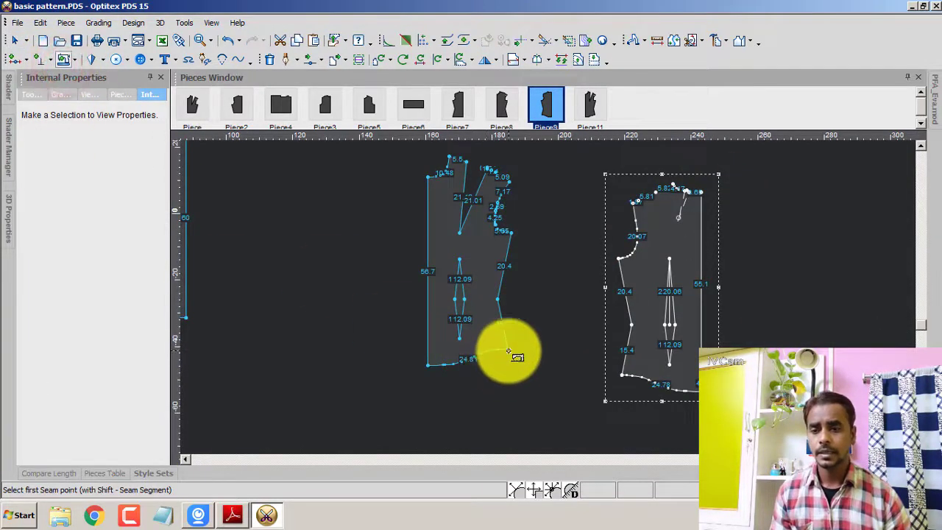
{"action": "mouse_move", "coordinate": [508, 349]}
{"action": "left_mouse_down"}
{"action": "mouse_move", "coordinate": [437, 376]}
{"action": "mouse_move", "coordinate": [427, 364]}
{"action": "left_mouse_up"}
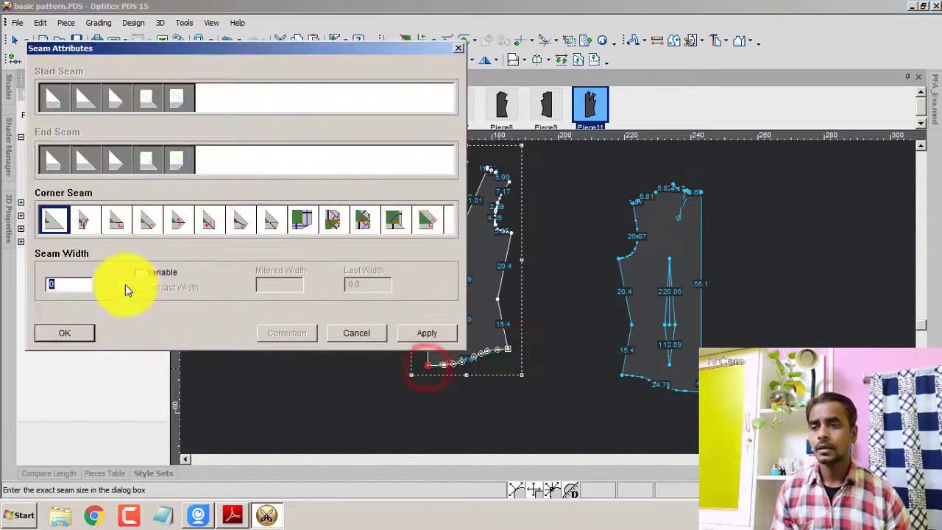
{"action": "type", "text": "2"}
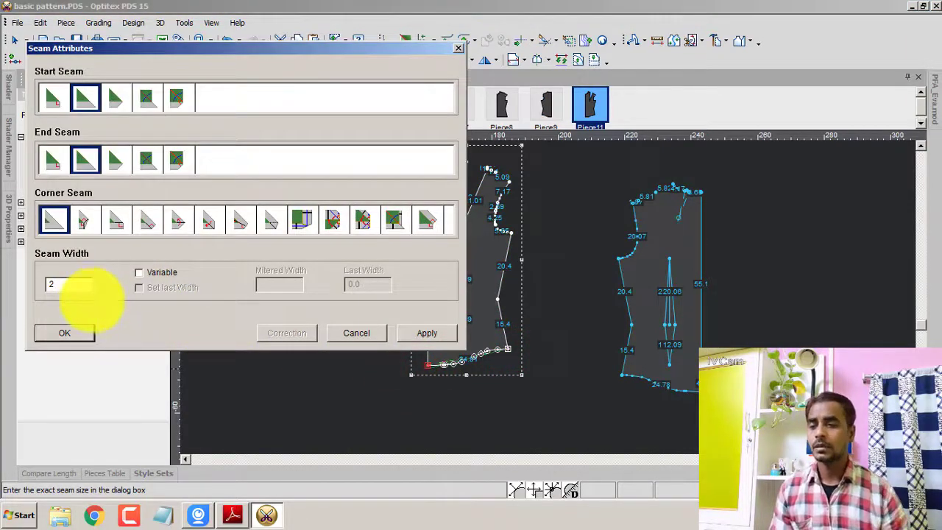
{"action": "left_click", "coordinate": [441, 333]}
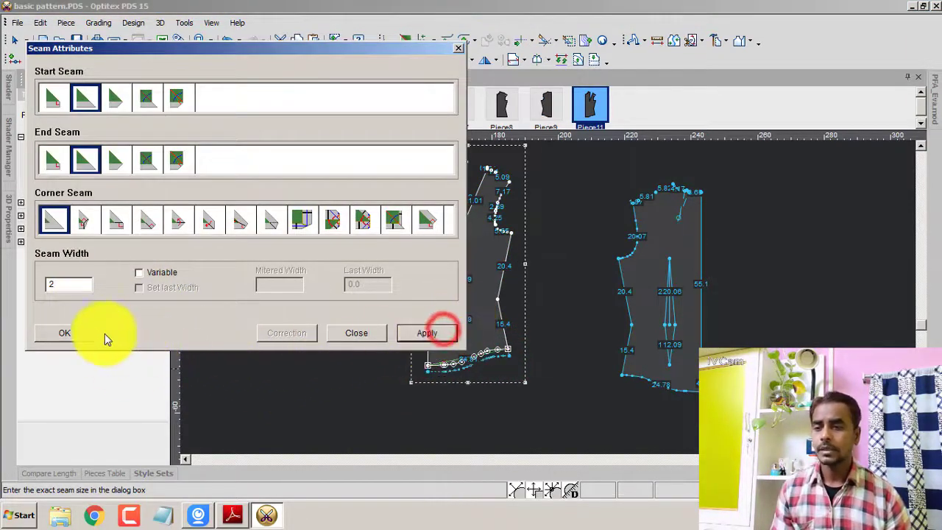
{"action": "left_click", "coordinate": [77, 334]}
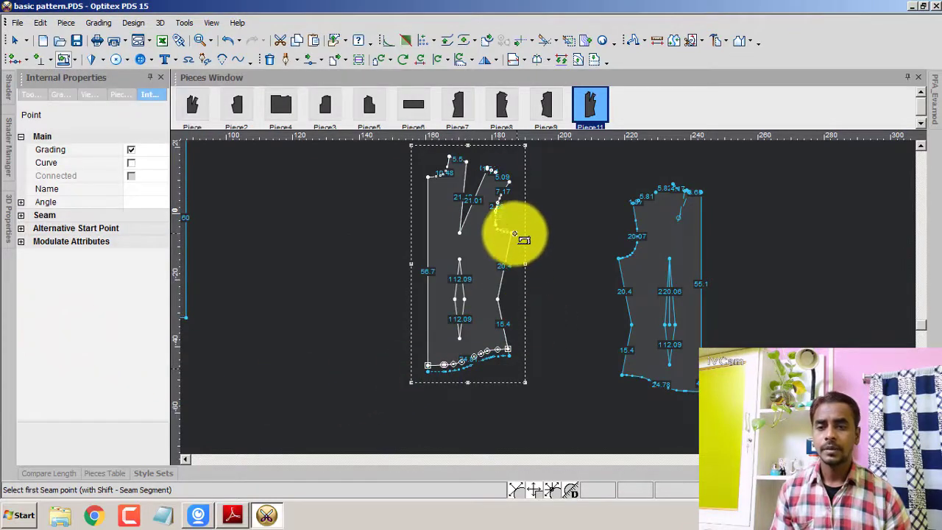
Step: Add a 1.5 seam allowance to the left piece's side seam
{"action": "mouse_move", "coordinate": [514, 234]}
{"action": "left_mouse_down"}
{"action": "mouse_move", "coordinate": [508, 354]}
{"action": "mouse_move", "coordinate": [506, 346]}
{"action": "left_mouse_up"}
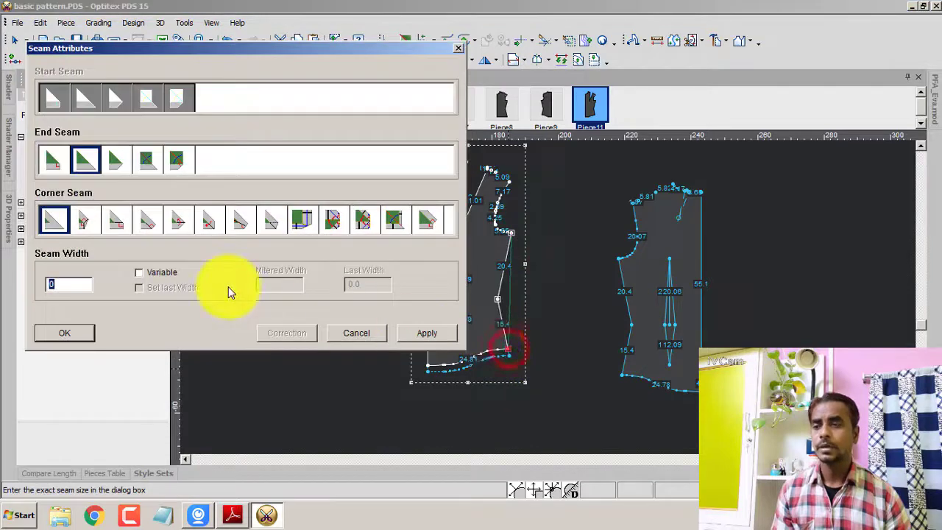
{"action": "type", "text": ".5"}
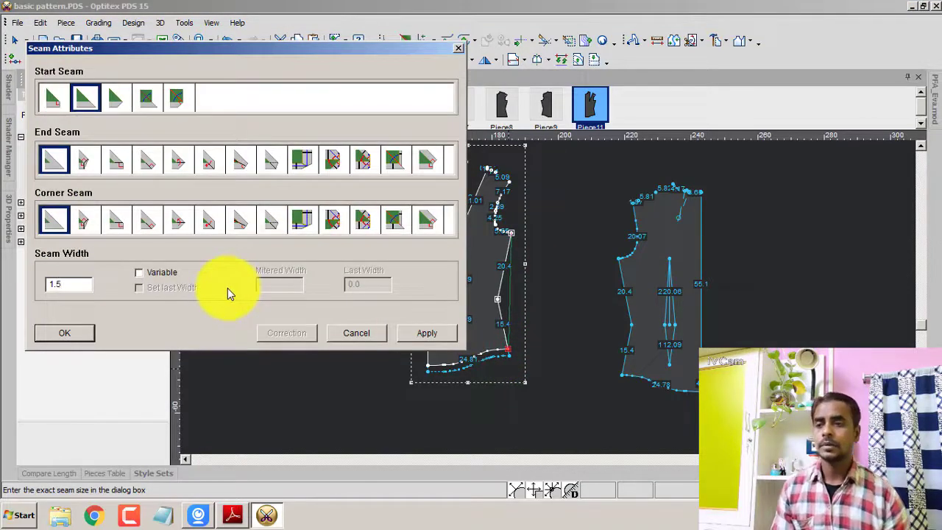
{"action": "left_click", "coordinate": [424, 333]}
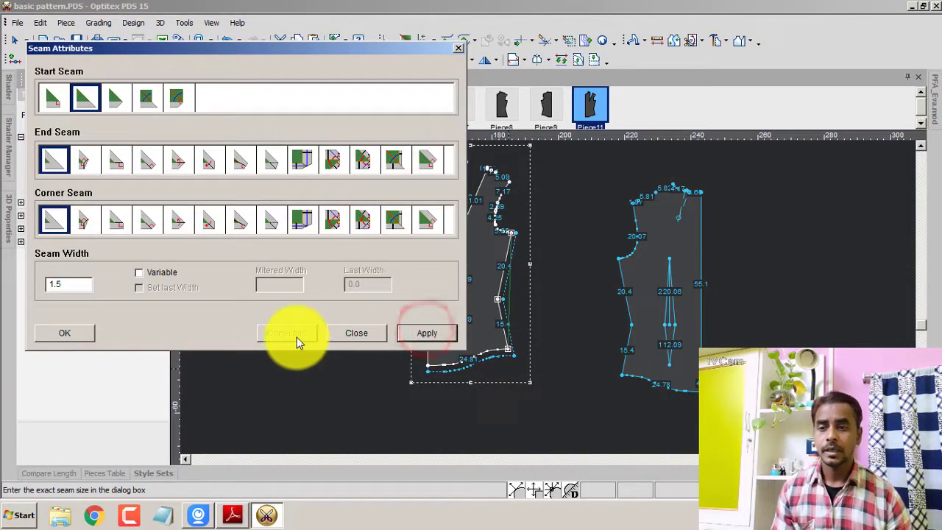
{"action": "left_click", "coordinate": [434, 333]}
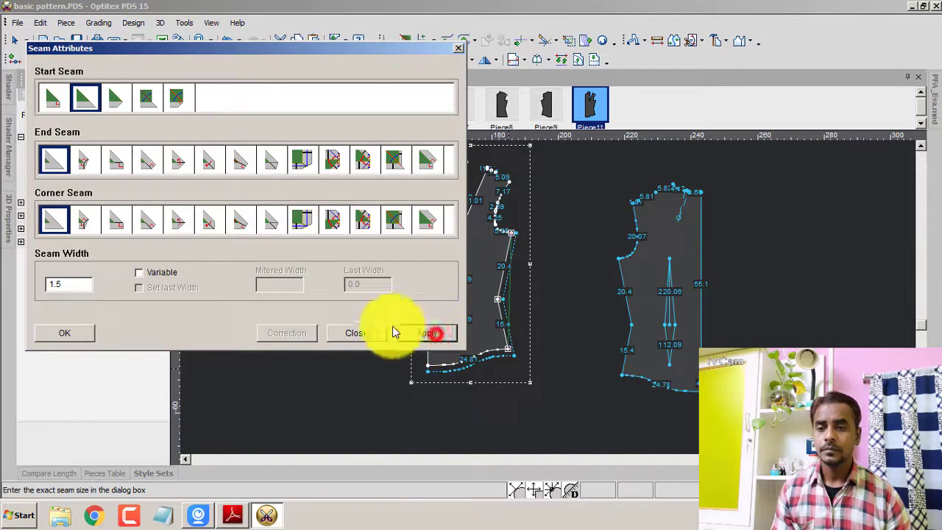
{"action": "left_click", "coordinate": [62, 334]}
Step: Add a 1 seam allowance along the left armhole, then clear the selection
{"action": "left_click", "coordinate": [509, 182]}
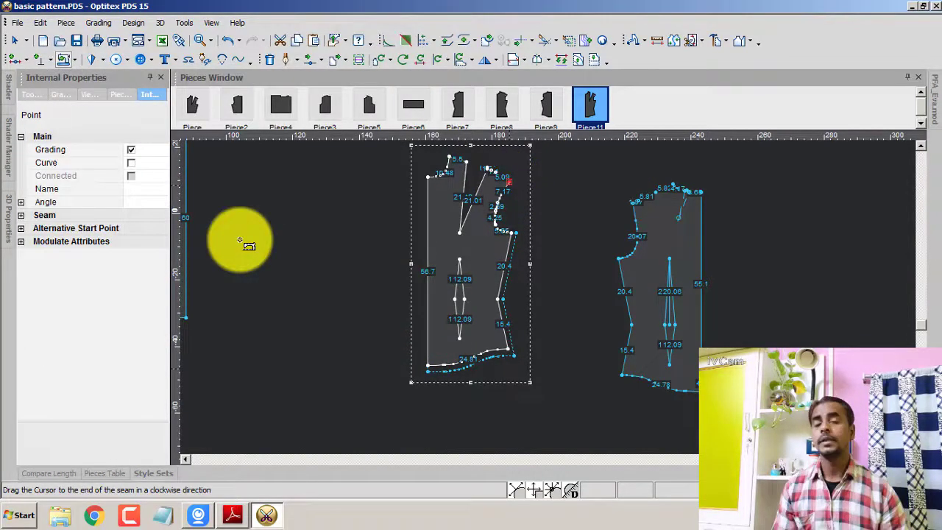
{"action": "left_click", "coordinate": [240, 241]}
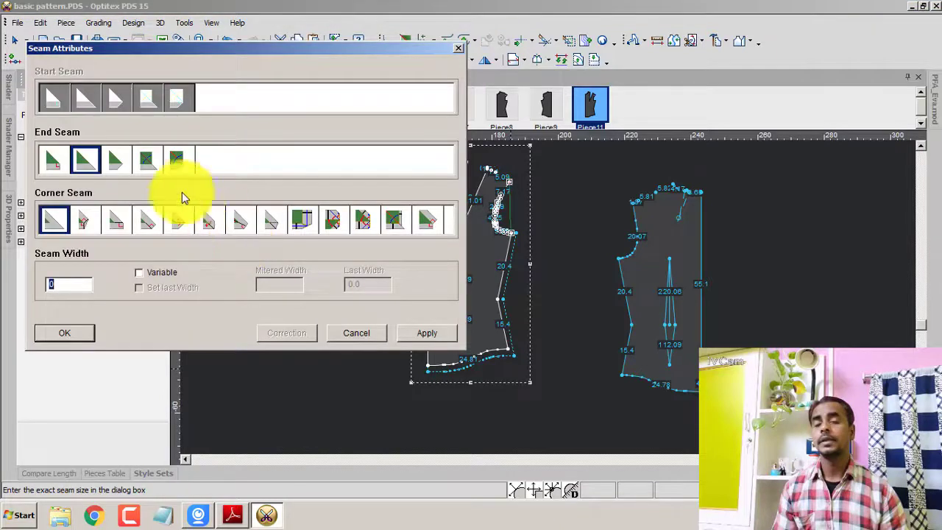
{"action": "type", "text": "1.5"}
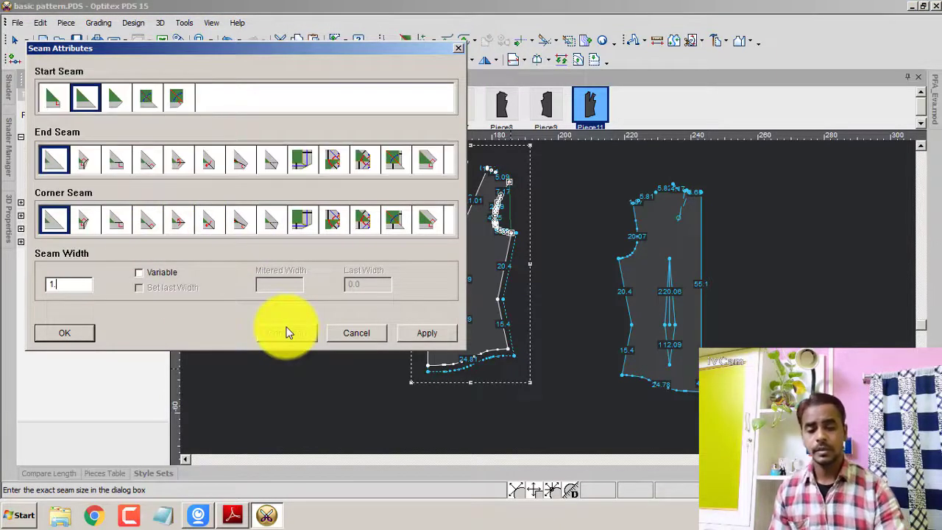
{"action": "left_click", "coordinate": [430, 333]}
{"action": "left_click", "coordinate": [65, 332]}
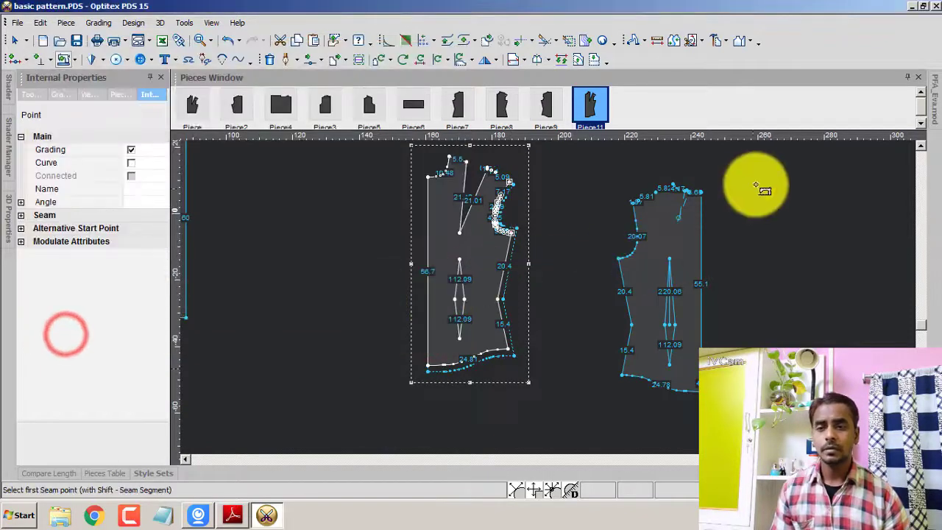
{"action": "right_click", "coordinate": [763, 189]}
{"action": "left_click", "coordinate": [782, 189]}
{"action": "left_click", "coordinate": [488, 244]}
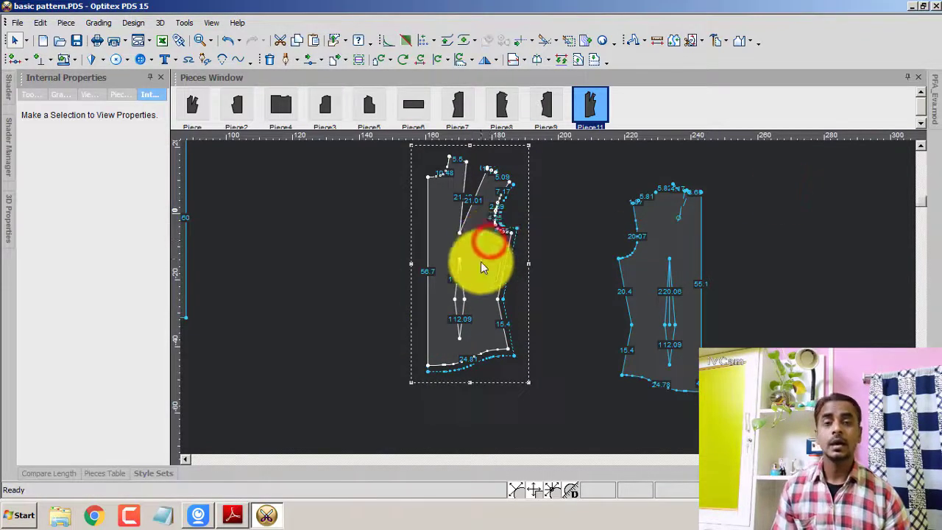
Step: Select Piece9 and zoom in on the waist corner of its side seam
{"action": "scroll", "coordinate": [481, 267], "scroll_direction": "up", "scroll_amount": 1}
{"action": "scroll", "coordinate": [549, 308], "scroll_direction": "up", "scroll_amount": 1}
{"action": "scroll", "coordinate": [549, 302], "scroll_direction": "up", "scroll_amount": 2}
{"action": "scroll", "coordinate": [549, 302], "scroll_direction": "down", "scroll_amount": 4}
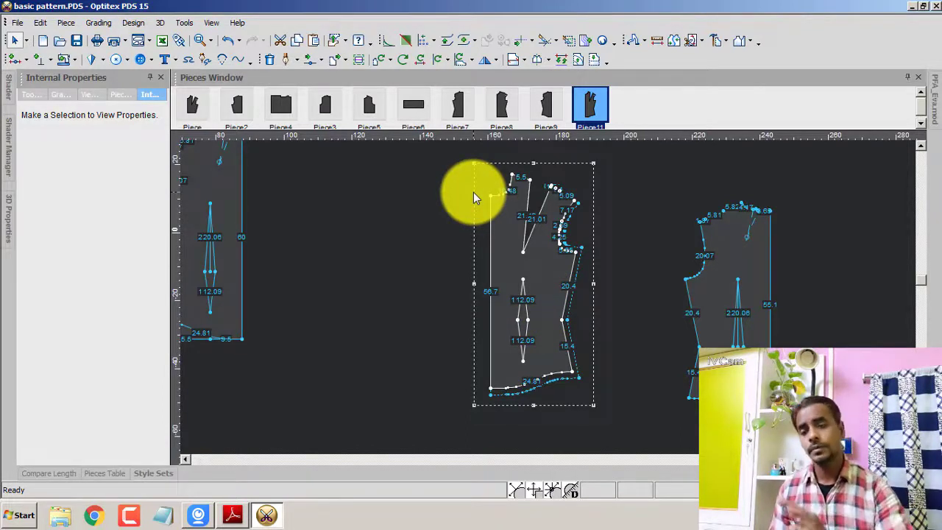
{"action": "key", "text": "Left"}
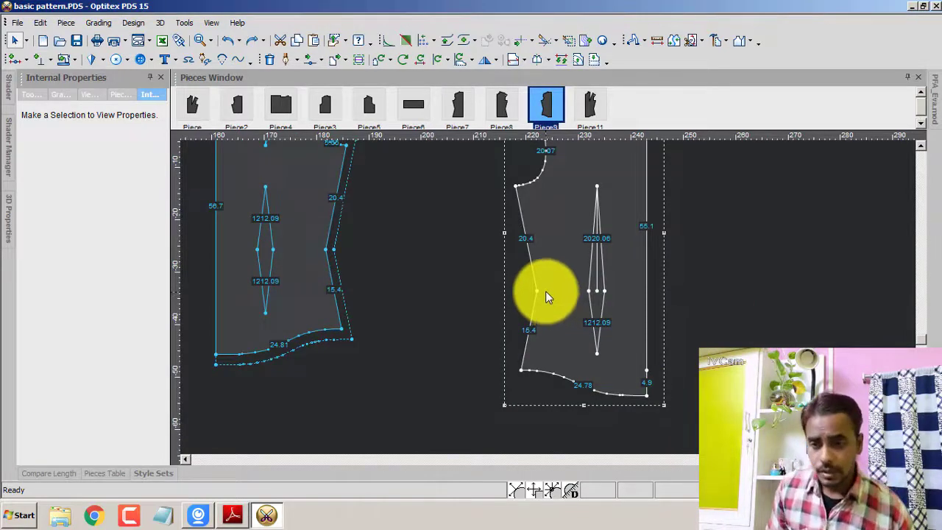
{"action": "scroll", "coordinate": [546, 291], "scroll_direction": "up", "scroll_amount": 1}
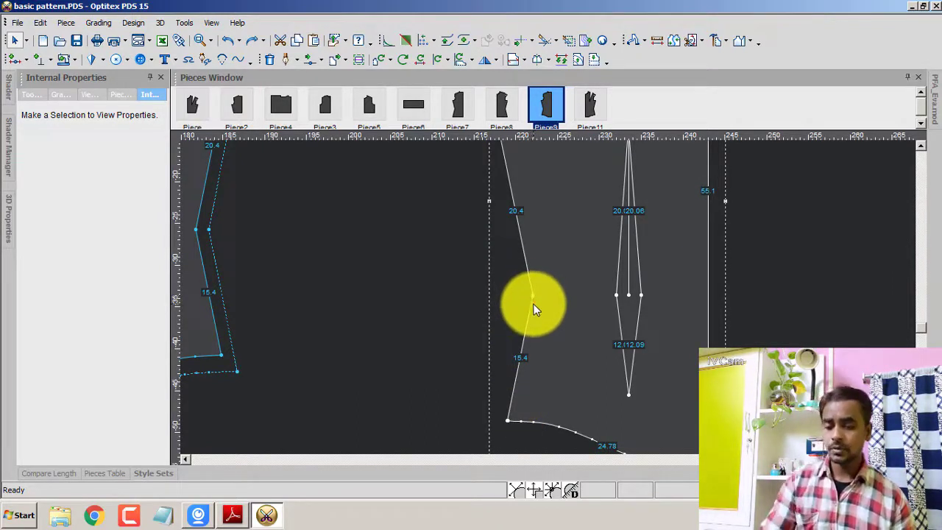
Step: Add two points on Piece9's side seam, one below and one above the waist
{"action": "key", "text": "Insert"}
{"action": "scroll", "coordinate": [534, 301], "scroll_direction": "up", "scroll_amount": 2}
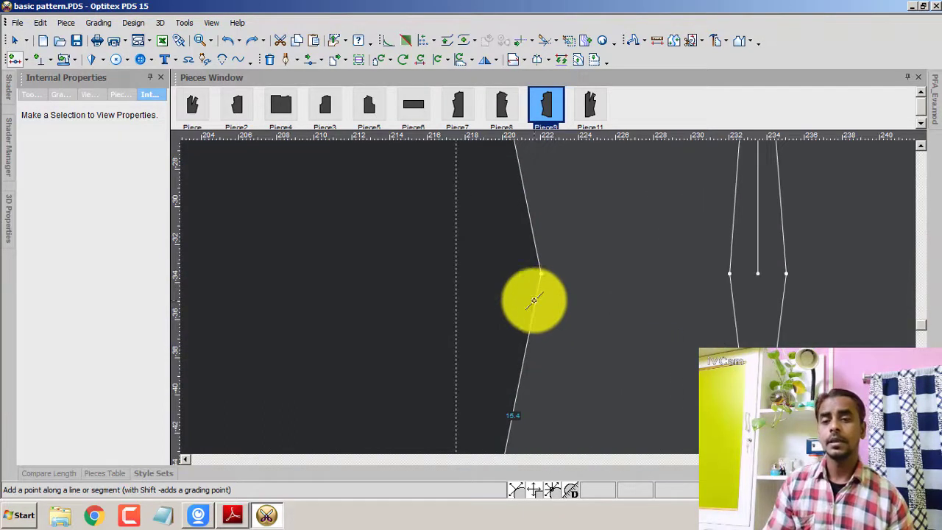
{"action": "left_click", "coordinate": [534, 301]}
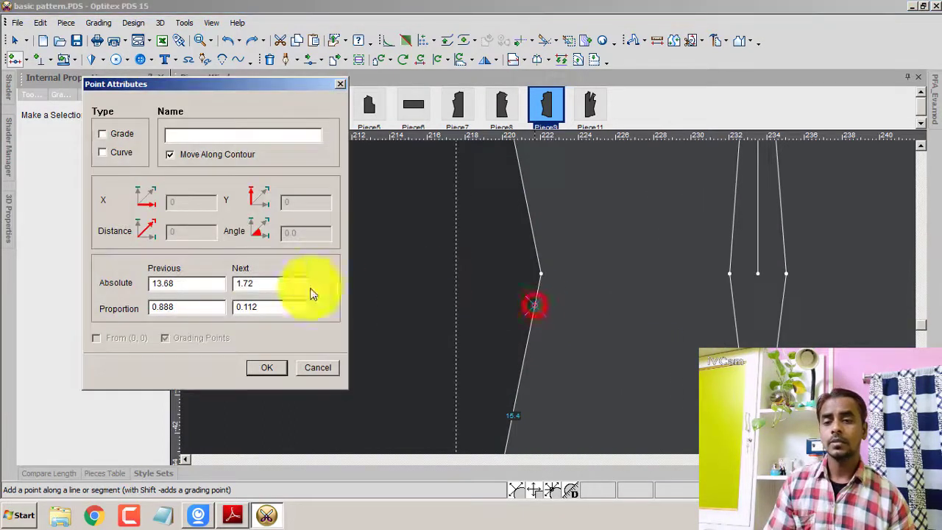
{"action": "left_click", "coordinate": [273, 366]}
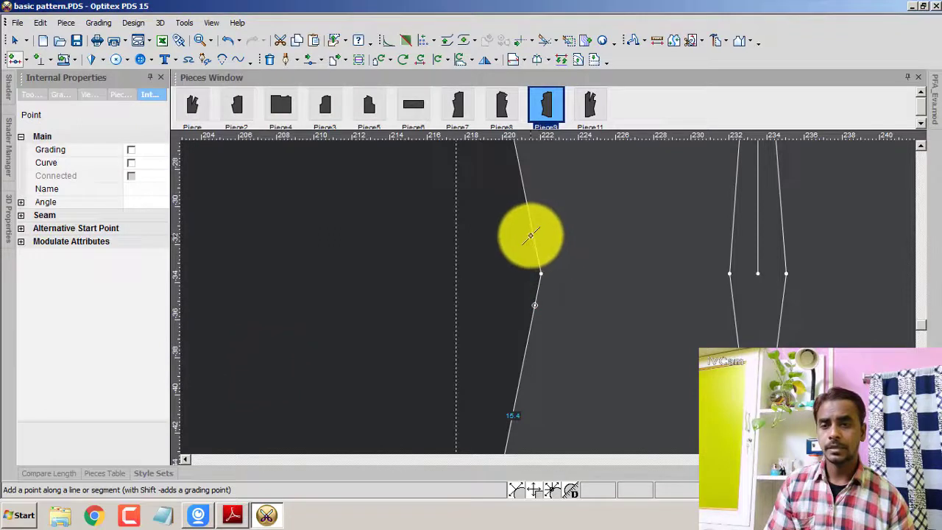
{"action": "left_click", "coordinate": [530, 235]}
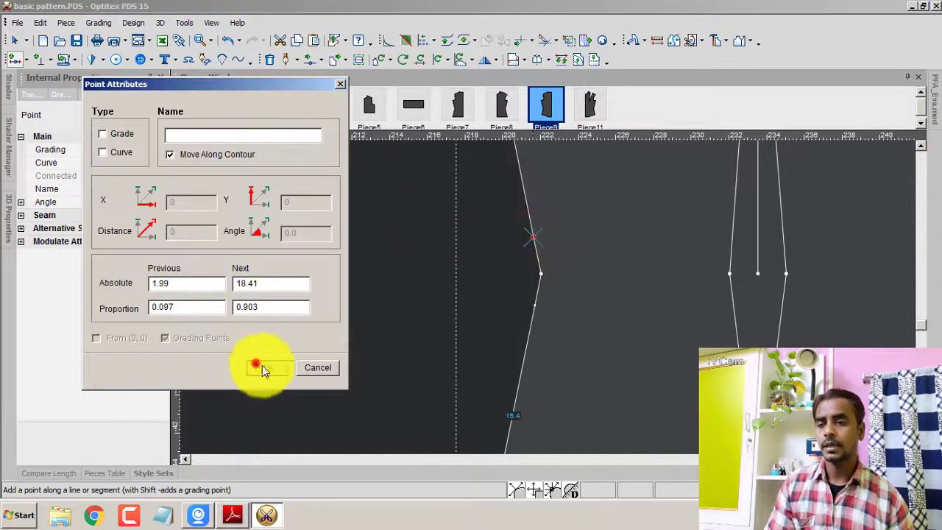
{"action": "left_click", "coordinate": [262, 367]}
{"action": "right_click", "coordinate": [403, 225]}
{"action": "left_click", "coordinate": [403, 224]}
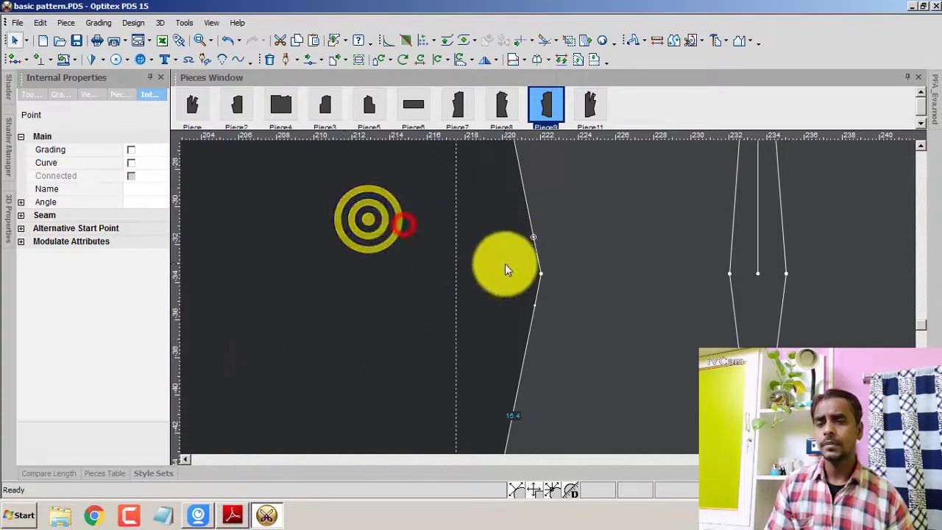
Step: Make the waist corner a grading curve point
{"action": "left_click", "coordinate": [543, 273]}
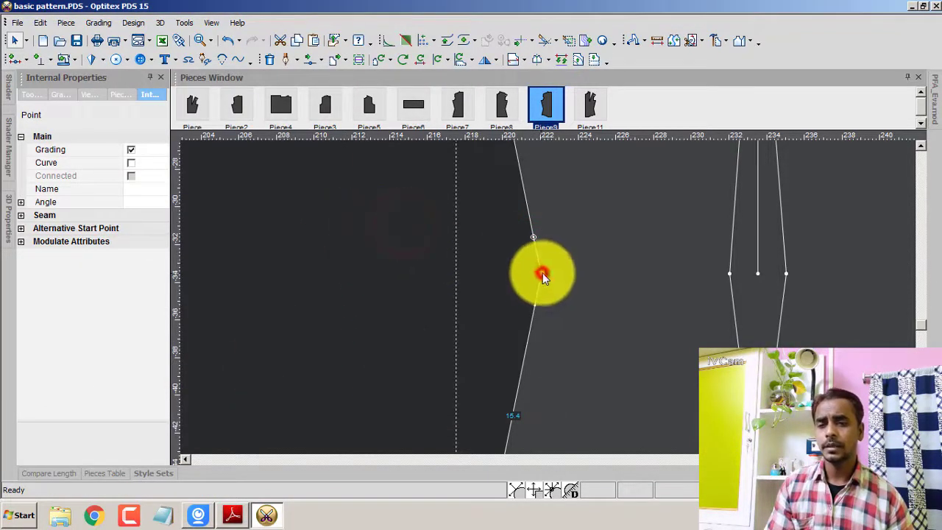
{"action": "left_click", "coordinate": [131, 162]}
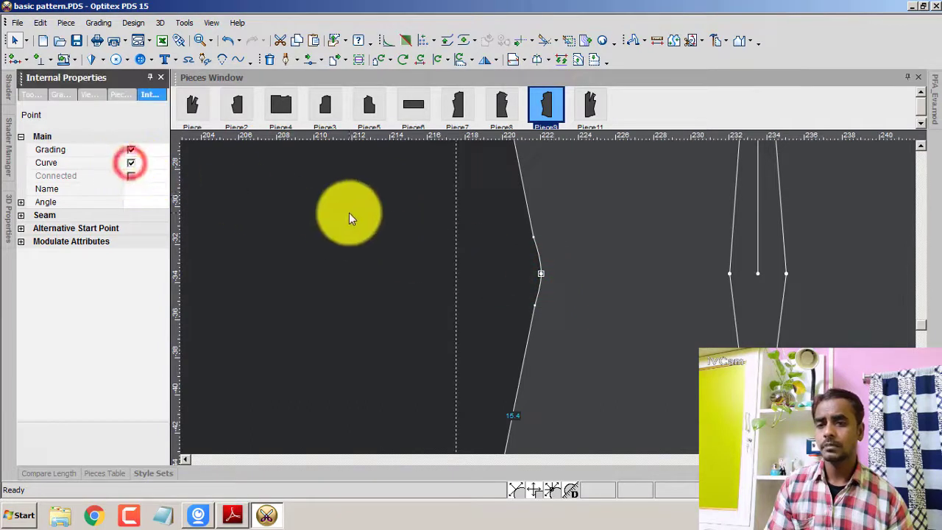
{"action": "left_click", "coordinate": [542, 245]}
Step: Nudge the upper and lower side-seam points slightly inward, confirming each move
{"action": "scroll", "coordinate": [546, 284], "scroll_direction": "down", "scroll_amount": 2}
{"action": "scroll", "coordinate": [546, 285], "scroll_direction": "down", "scroll_amount": 1}
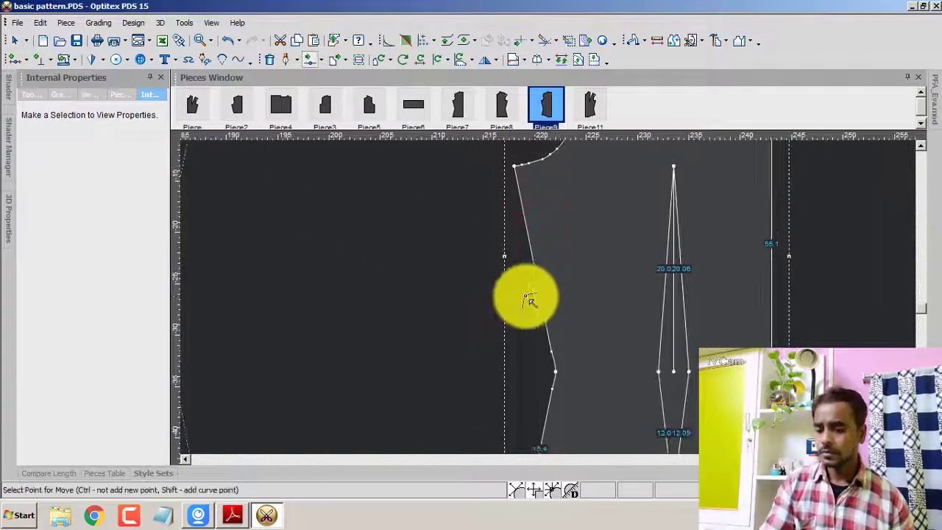
{"action": "left_click", "coordinate": [531, 250]}
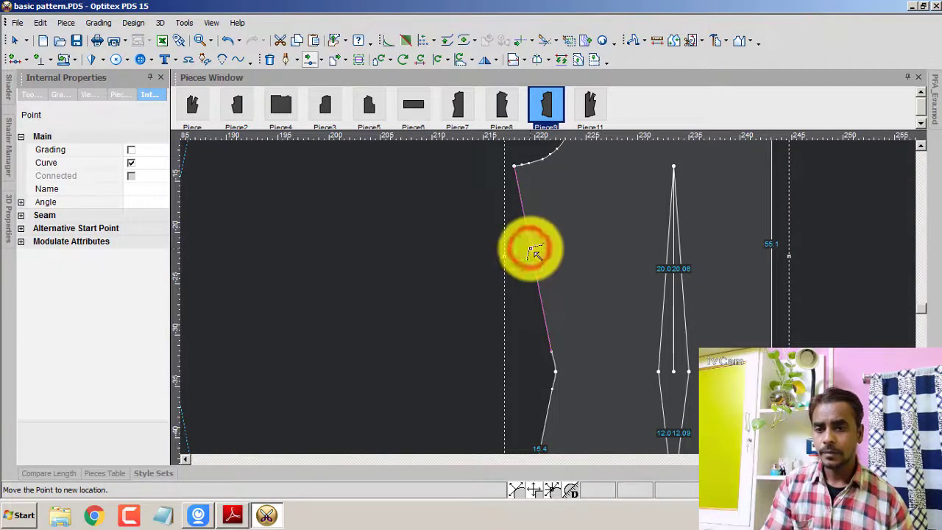
{"action": "left_click", "coordinate": [528, 249]}
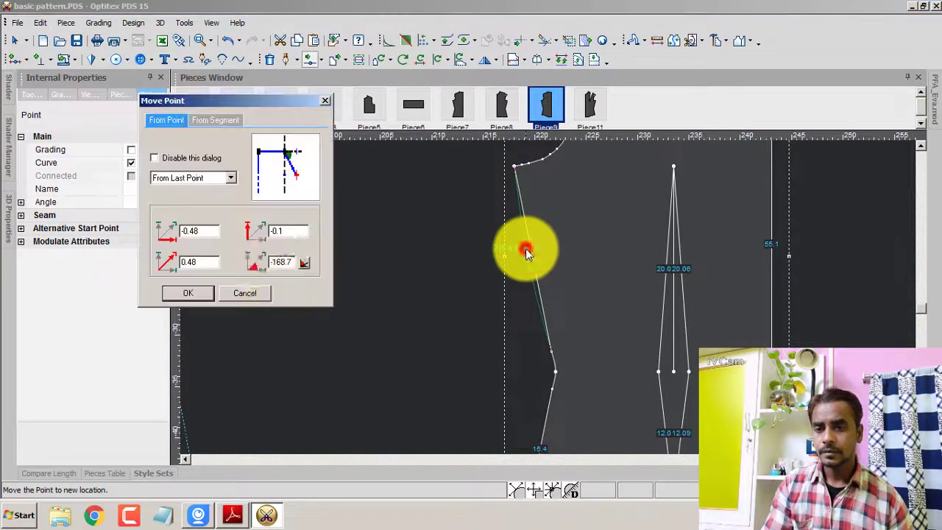
{"action": "left_click", "coordinate": [189, 293]}
{"action": "scroll", "coordinate": [564, 316], "scroll_direction": "down", "scroll_amount": 2}
{"action": "scroll", "coordinate": [559, 305], "scroll_direction": "up", "scroll_amount": 2}
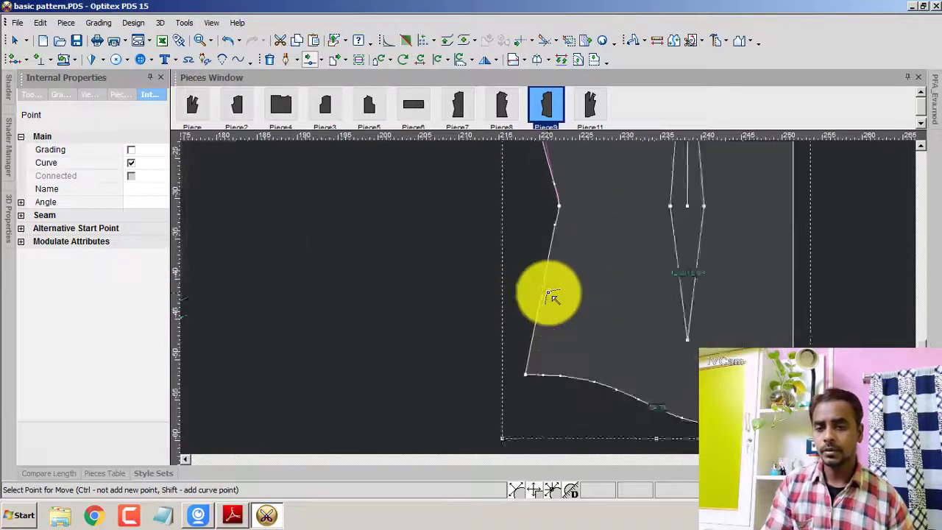
{"action": "scroll", "coordinate": [551, 297], "scroll_direction": "up", "scroll_amount": 2}
{"action": "left_click", "coordinate": [540, 295]}
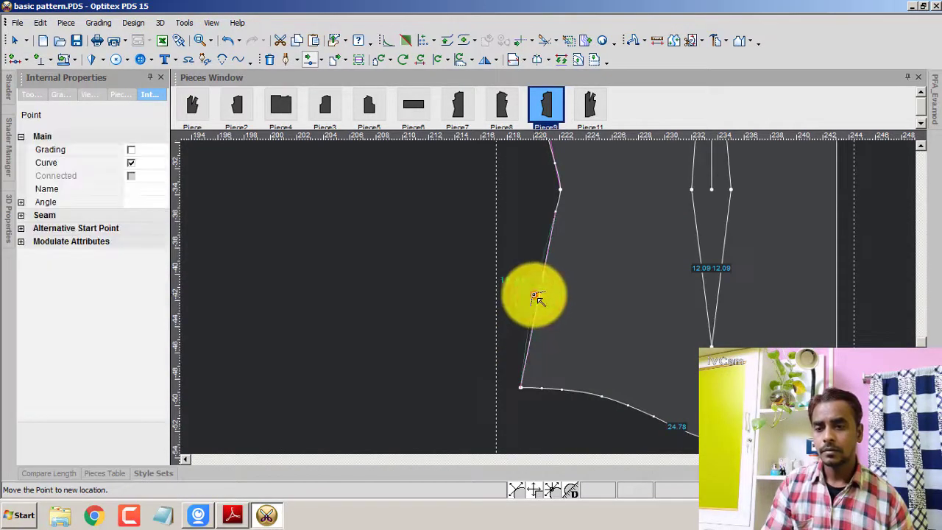
{"action": "left_click", "coordinate": [537, 296]}
{"action": "left_click", "coordinate": [189, 292]}
Step: Clear the leftover track lines on Piece9
{"action": "right_click", "coordinate": [326, 201]}
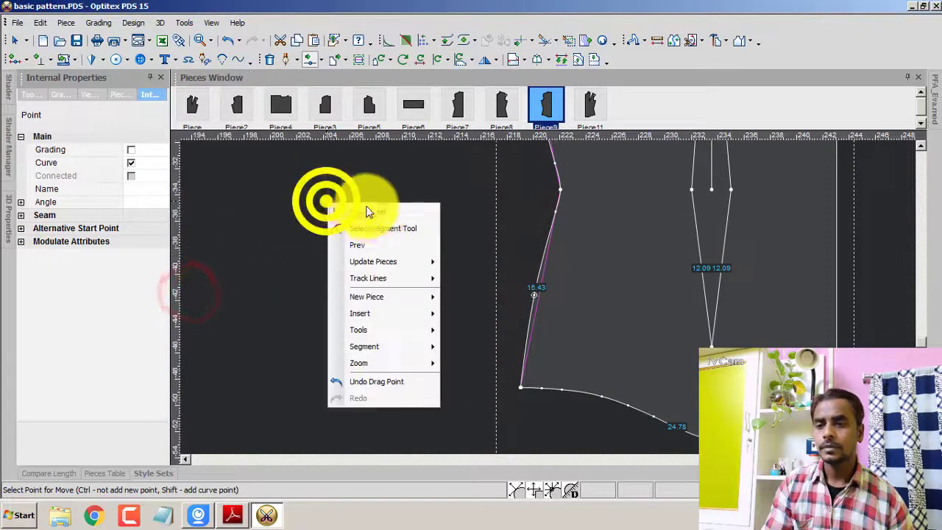
{"action": "left_click", "coordinate": [369, 212]}
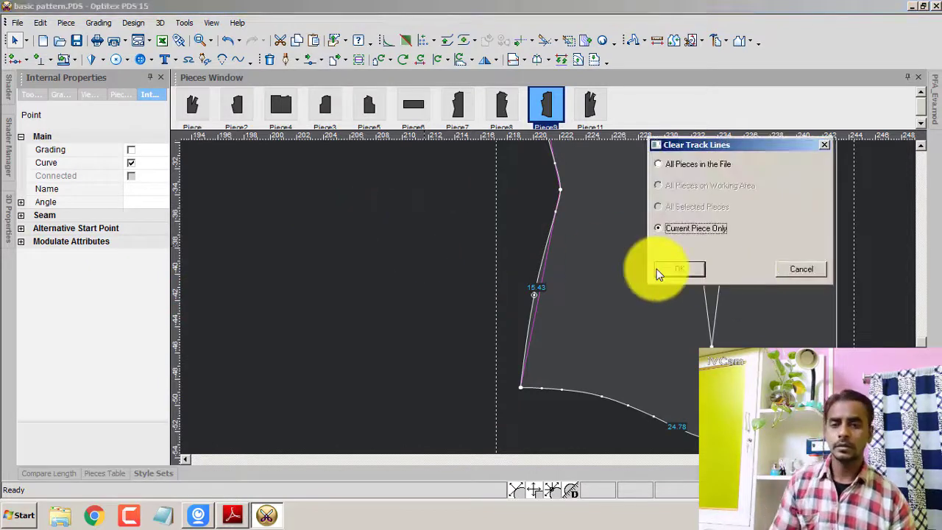
{"action": "left_click", "coordinate": [665, 268]}
{"action": "scroll", "coordinate": [560, 290], "scroll_direction": "down", "scroll_amount": 2}
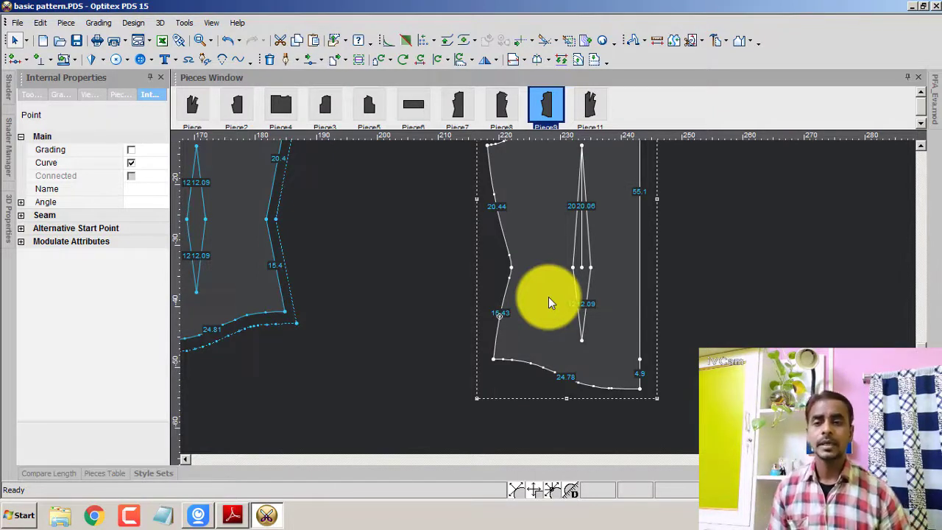
{"action": "scroll", "coordinate": [548, 297], "scroll_direction": "down", "scroll_amount": 2}
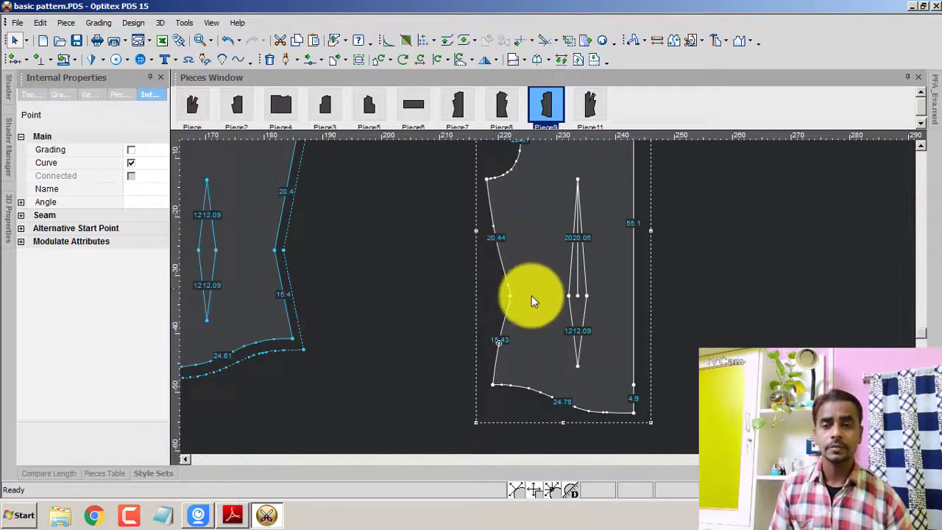
Step: Move Piece9's waist curve point slightly inward and confirm the move
{"action": "scroll", "coordinate": [547, 290], "scroll_direction": "up", "scroll_amount": 2}
{"action": "scroll", "coordinate": [547, 294], "scroll_direction": "up", "scroll_amount": 2}
{"action": "scroll", "coordinate": [549, 309], "scroll_direction": "up", "scroll_amount": 1}
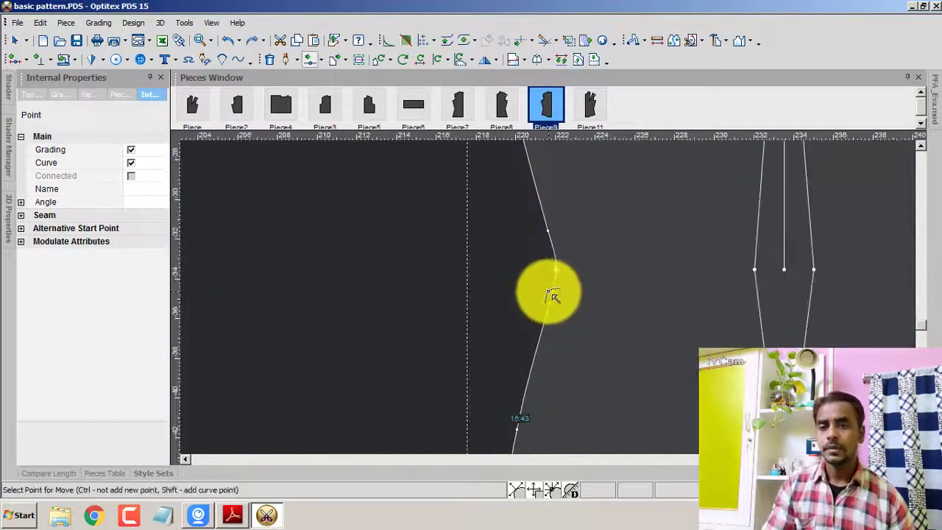
{"action": "left_click", "coordinate": [558, 271]}
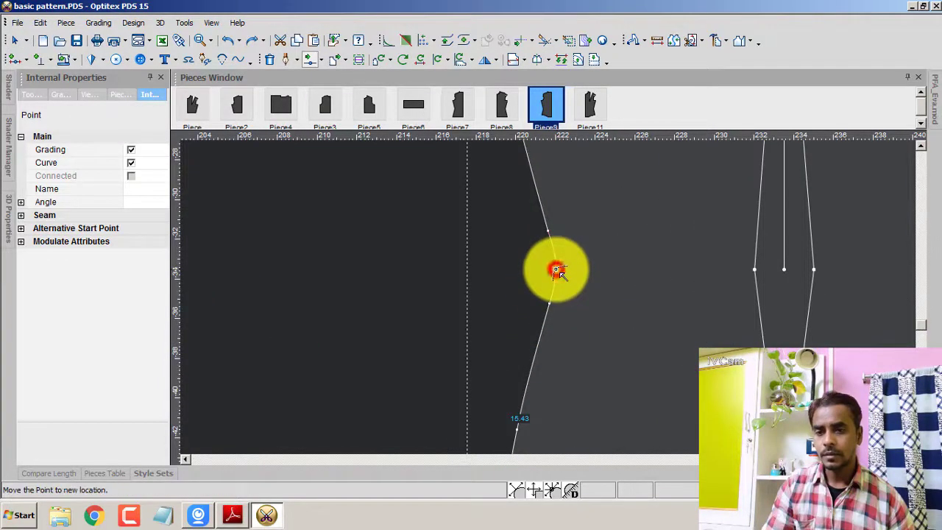
{"action": "left_click", "coordinate": [553, 274]}
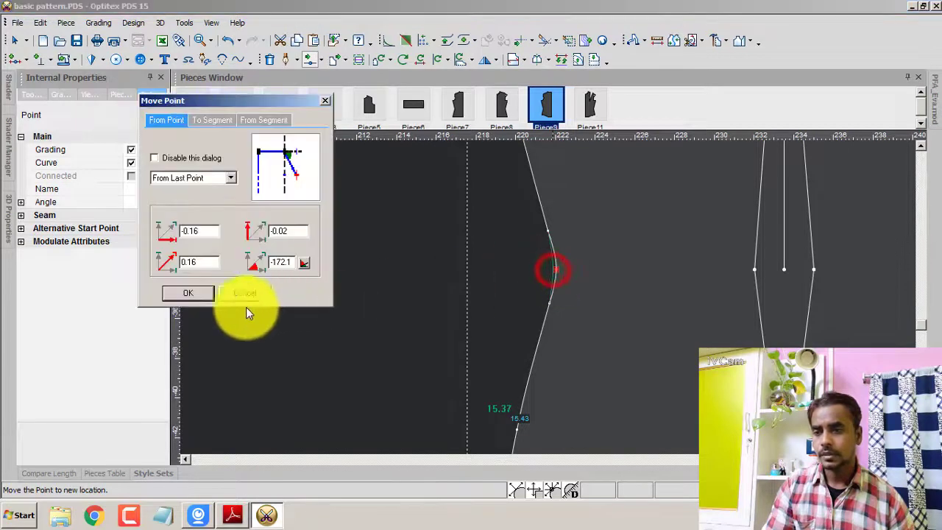
{"action": "left_click", "coordinate": [188, 292]}
Step: Clear the track lines and zoom out to see both bodice pieces
{"action": "right_click", "coordinate": [626, 207]}
{"action": "left_click", "coordinate": [666, 214]}
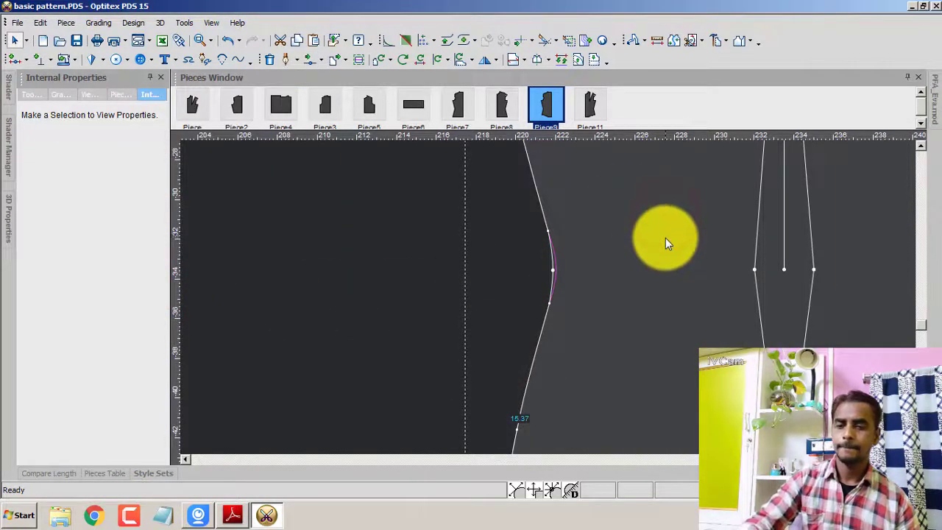
{"action": "left_click", "coordinate": [687, 268]}
{"action": "scroll", "coordinate": [547, 287], "scroll_direction": "down", "scroll_amount": 1}
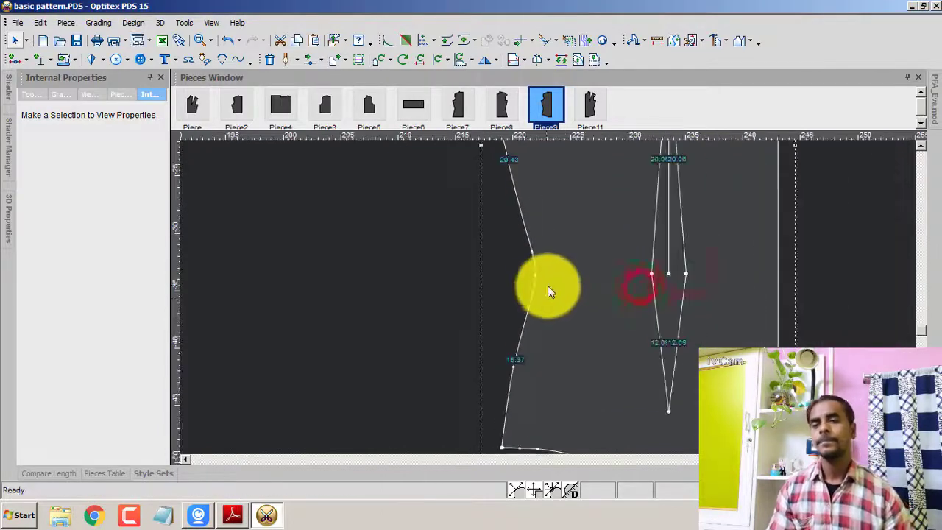
{"action": "scroll", "coordinate": [546, 287], "scroll_direction": "down", "scroll_amount": 1}
{"action": "scroll", "coordinate": [546, 287], "scroll_direction": "down", "scroll_amount": 1}
{"action": "scroll", "coordinate": [546, 287], "scroll_direction": "down", "scroll_amount": 1}
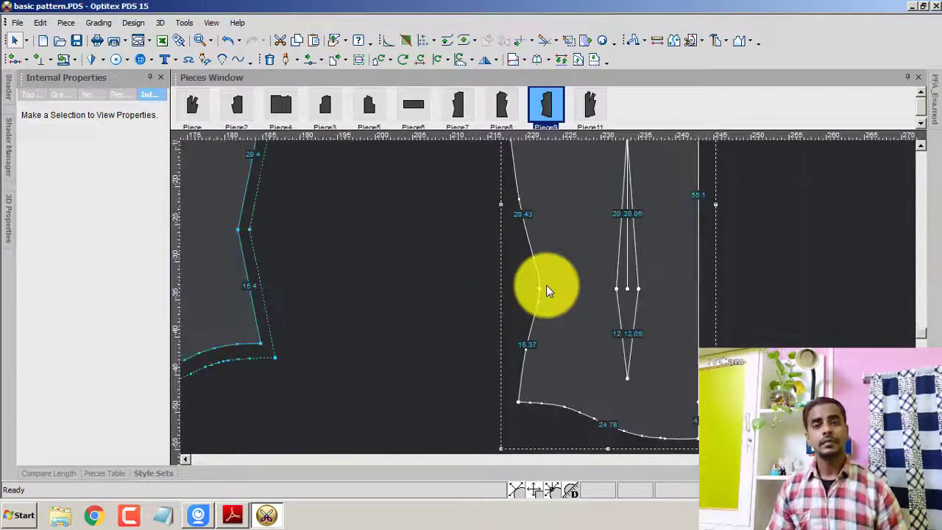
{"action": "scroll", "coordinate": [547, 287], "scroll_direction": "down", "scroll_amount": 4}
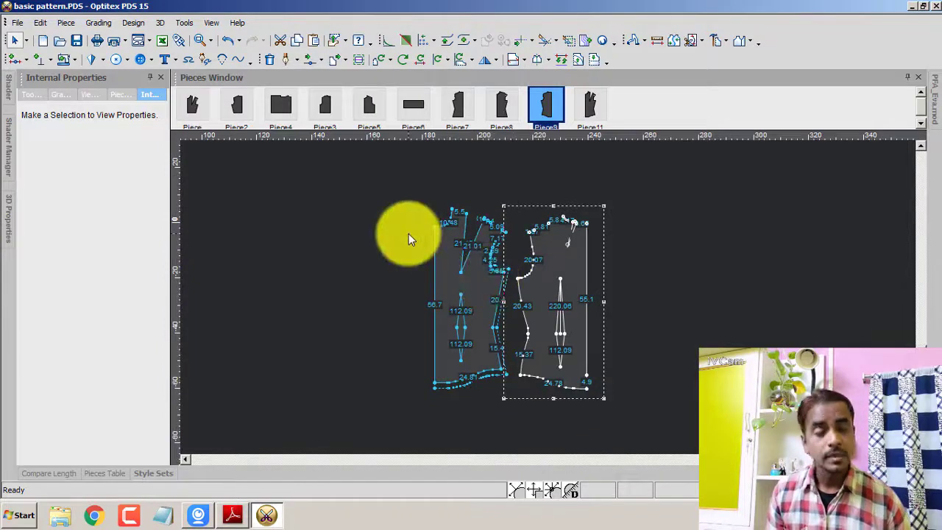